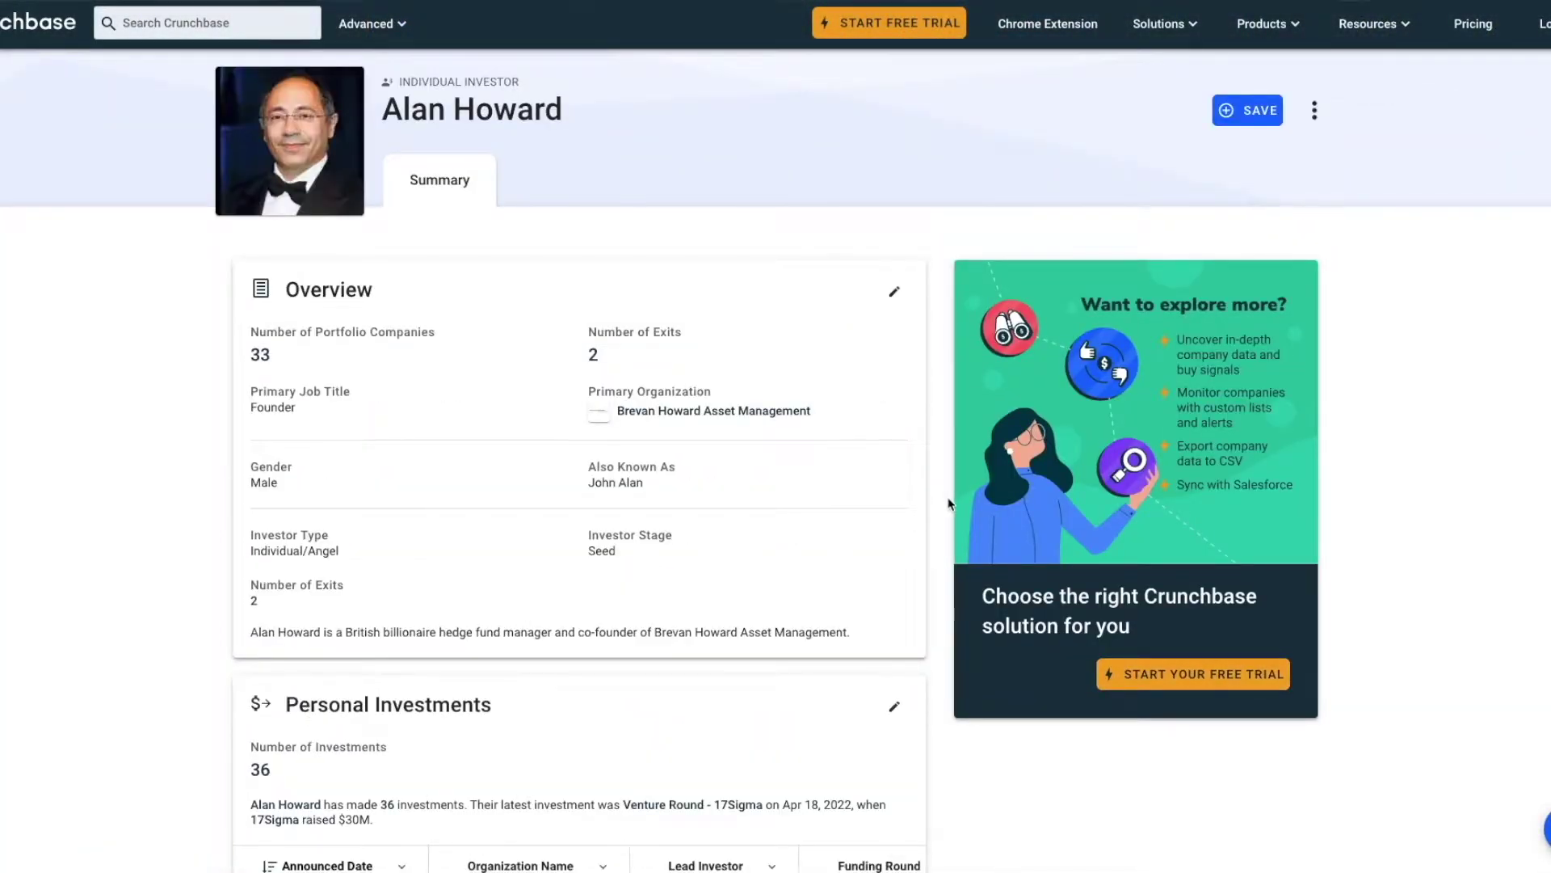
Step: Review the personal investments listed on the investor's Crunchbase profile
scroll(949, 503, down, 5)
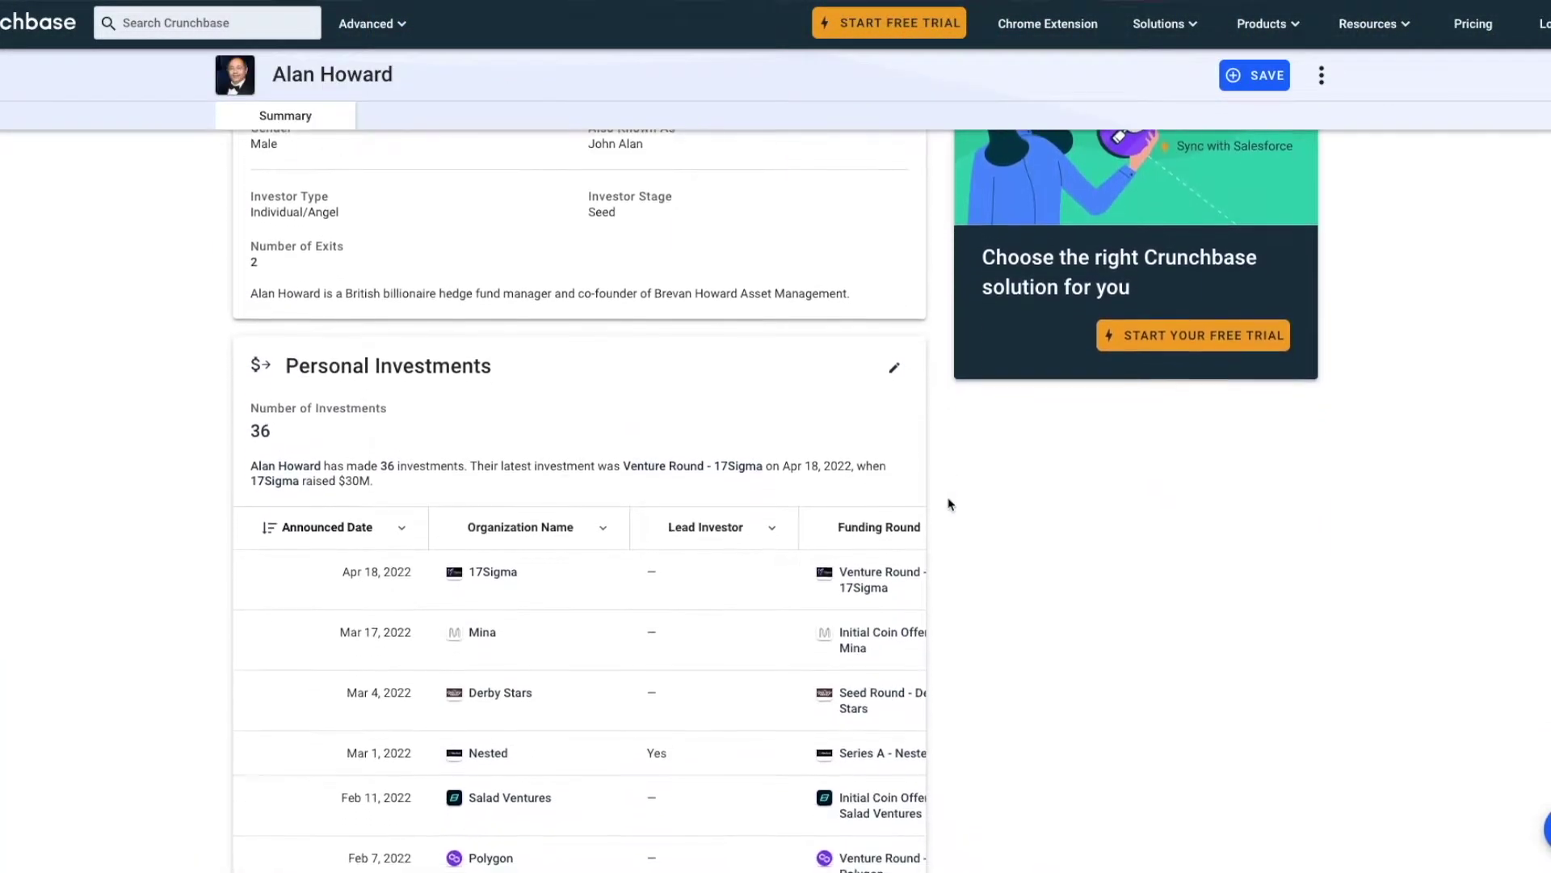
scroll(948, 502, down, 3)
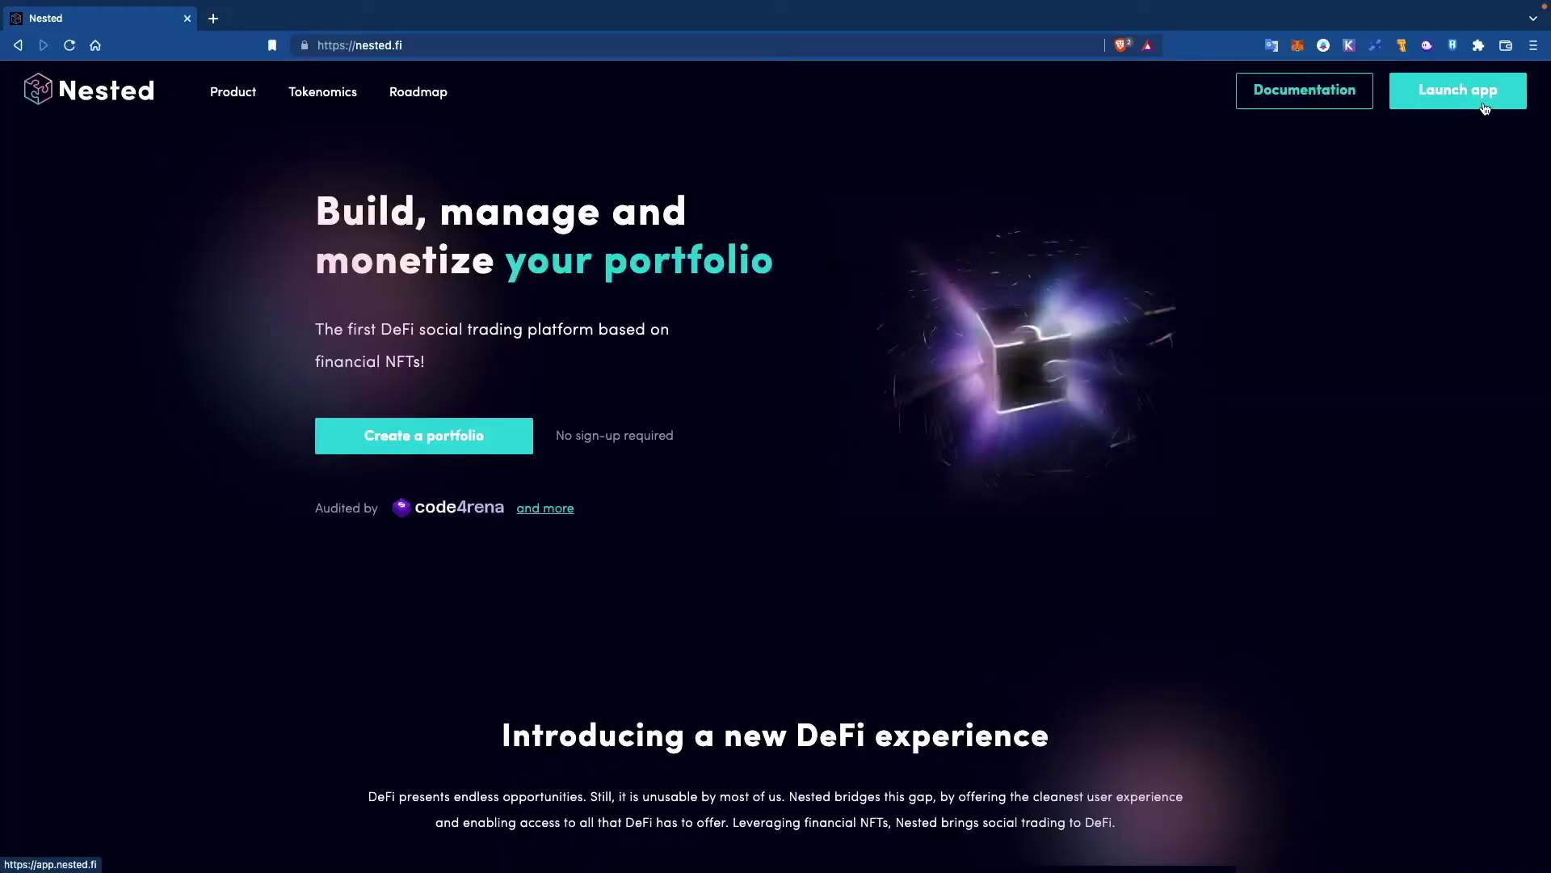
Step: Launch the Nested app, connect the Metamask wallet on the Polygon network, and sign the terms and conditions message
click(1485, 108)
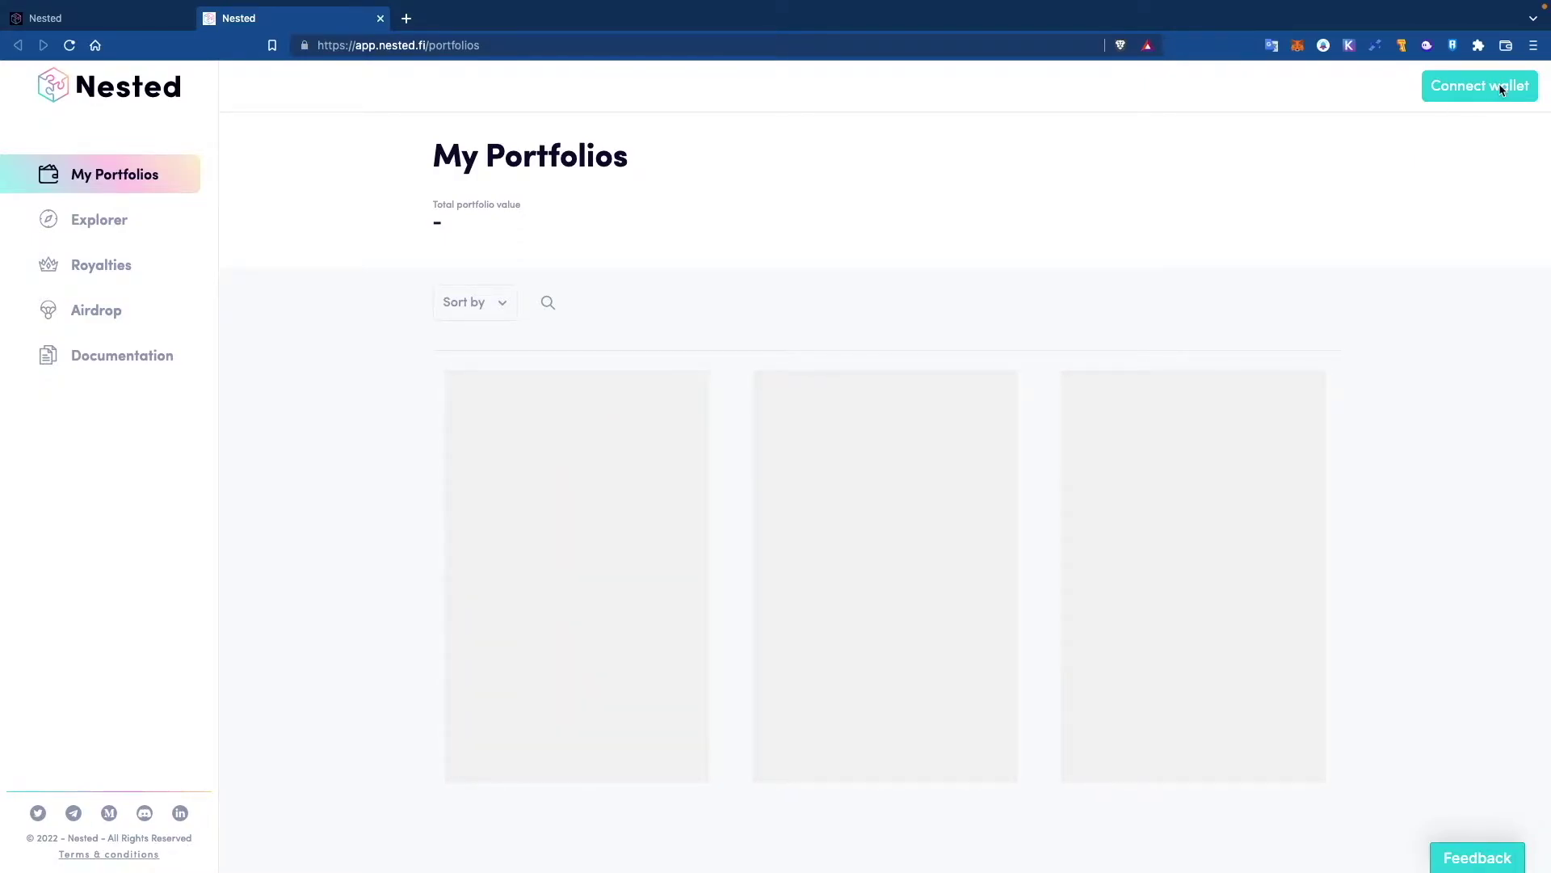
click(1499, 85)
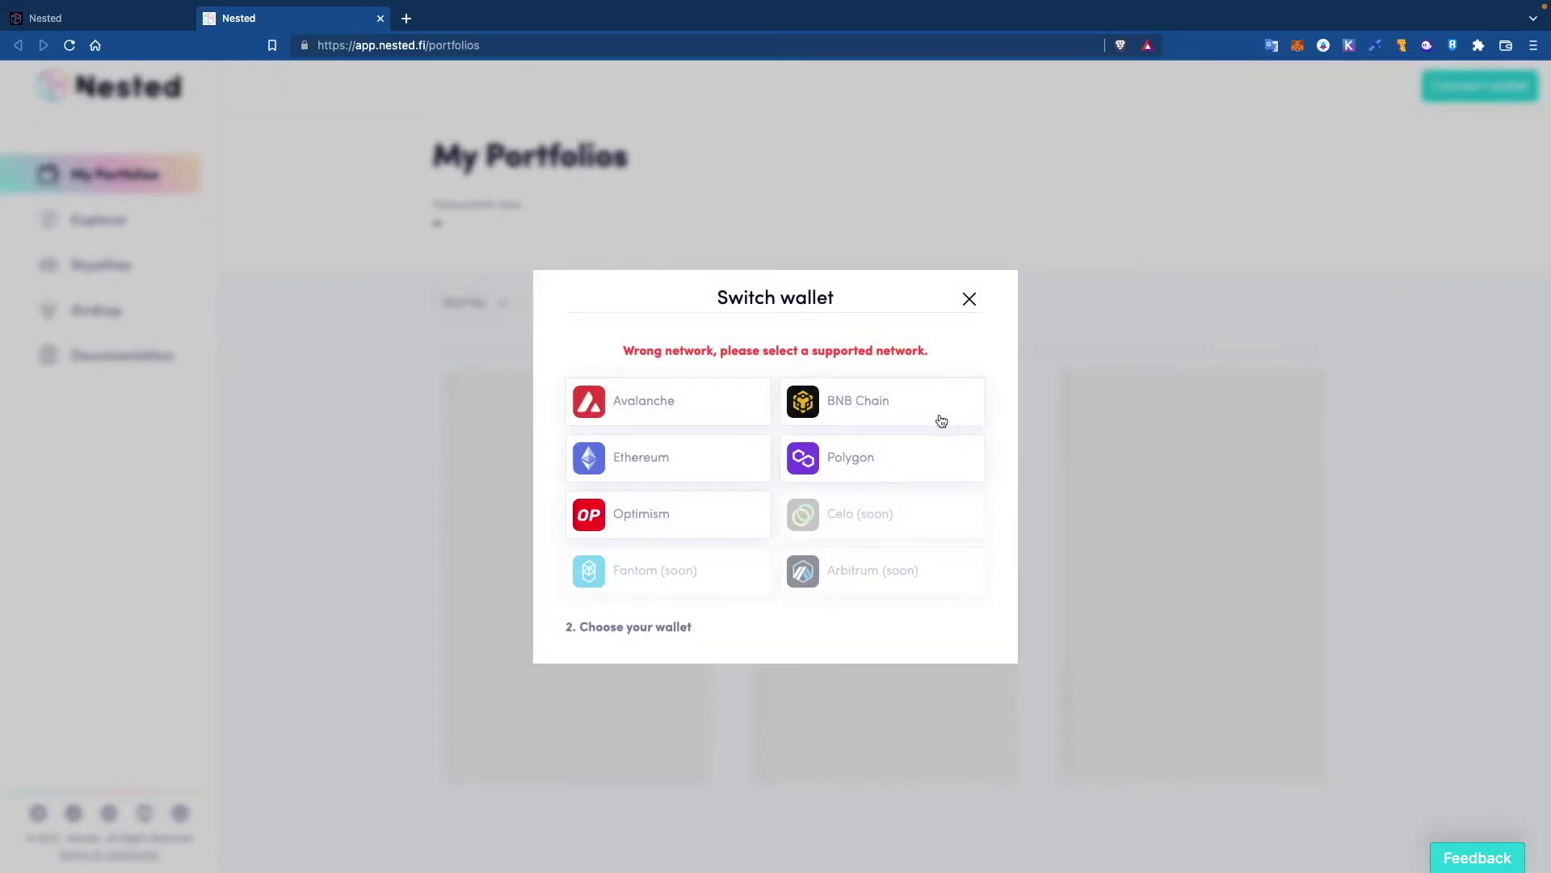
click(921, 460)
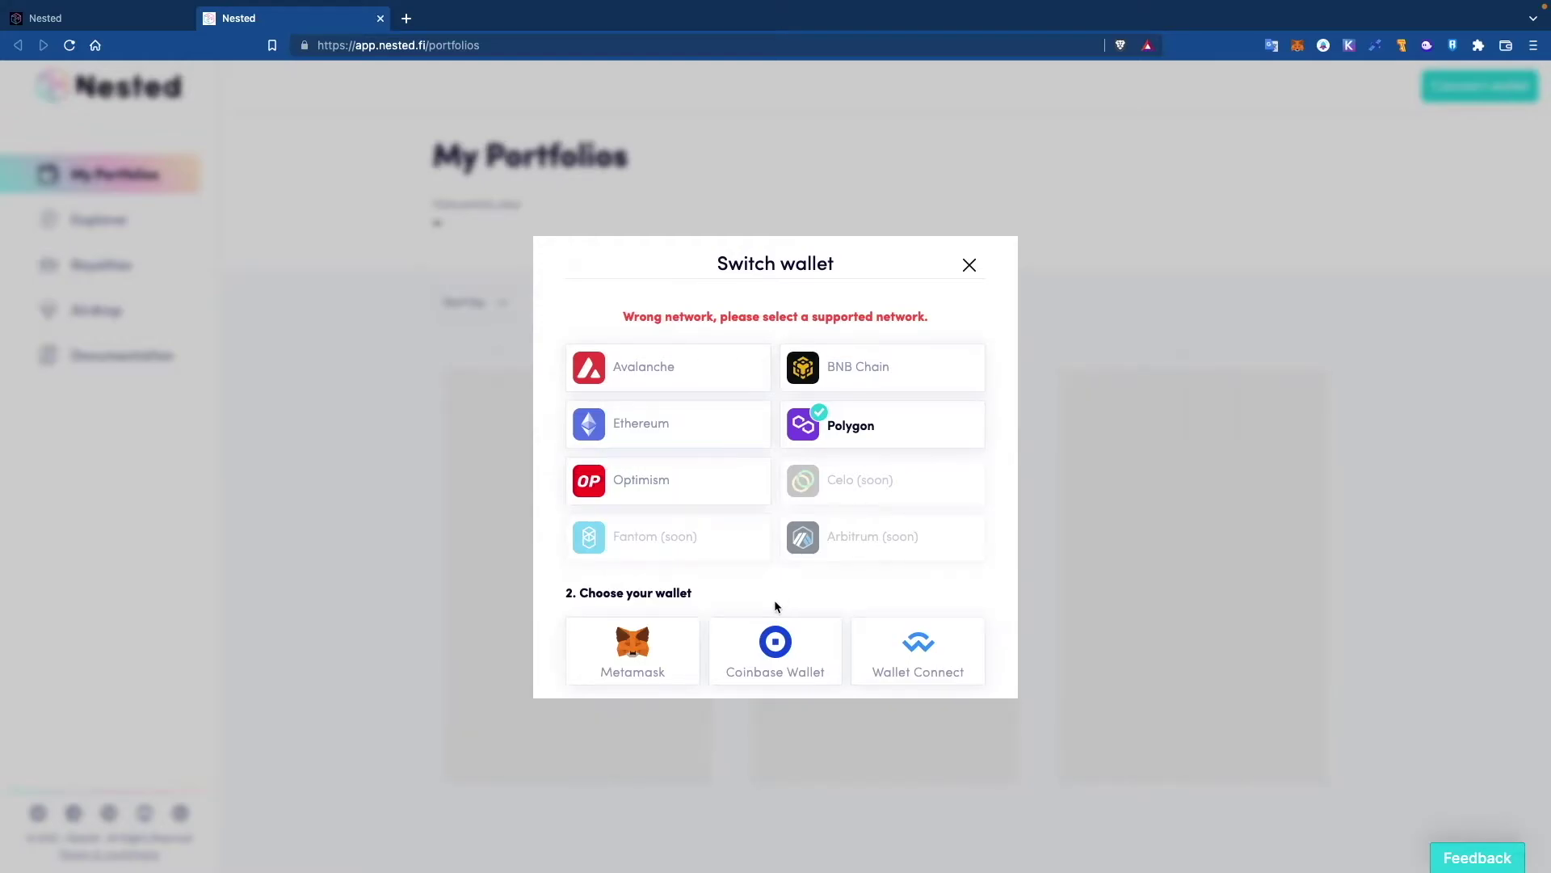
click(625, 648)
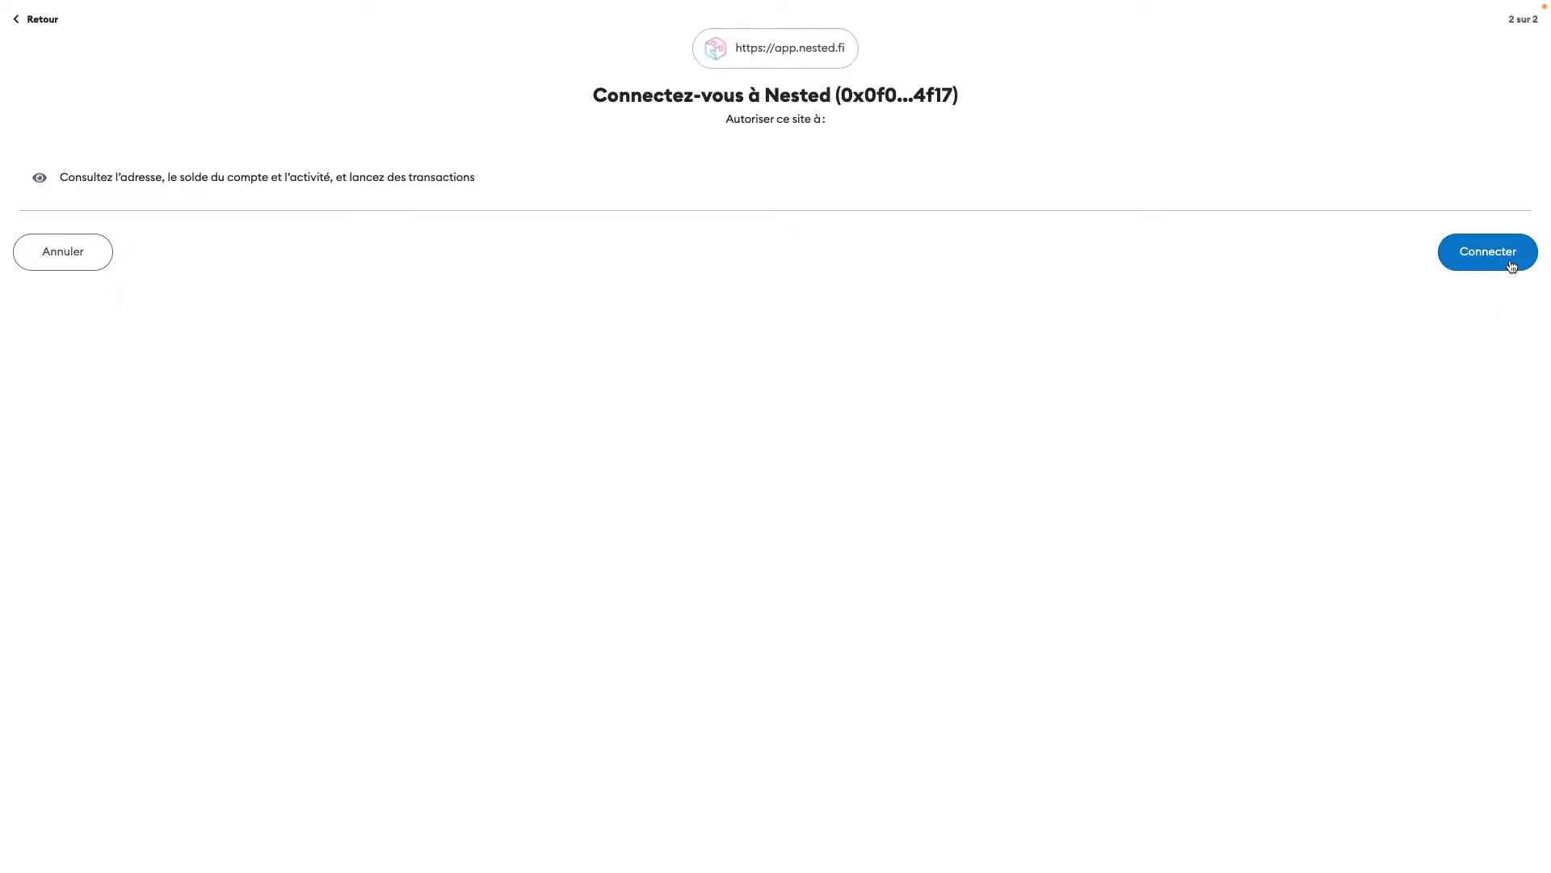
click(1512, 267)
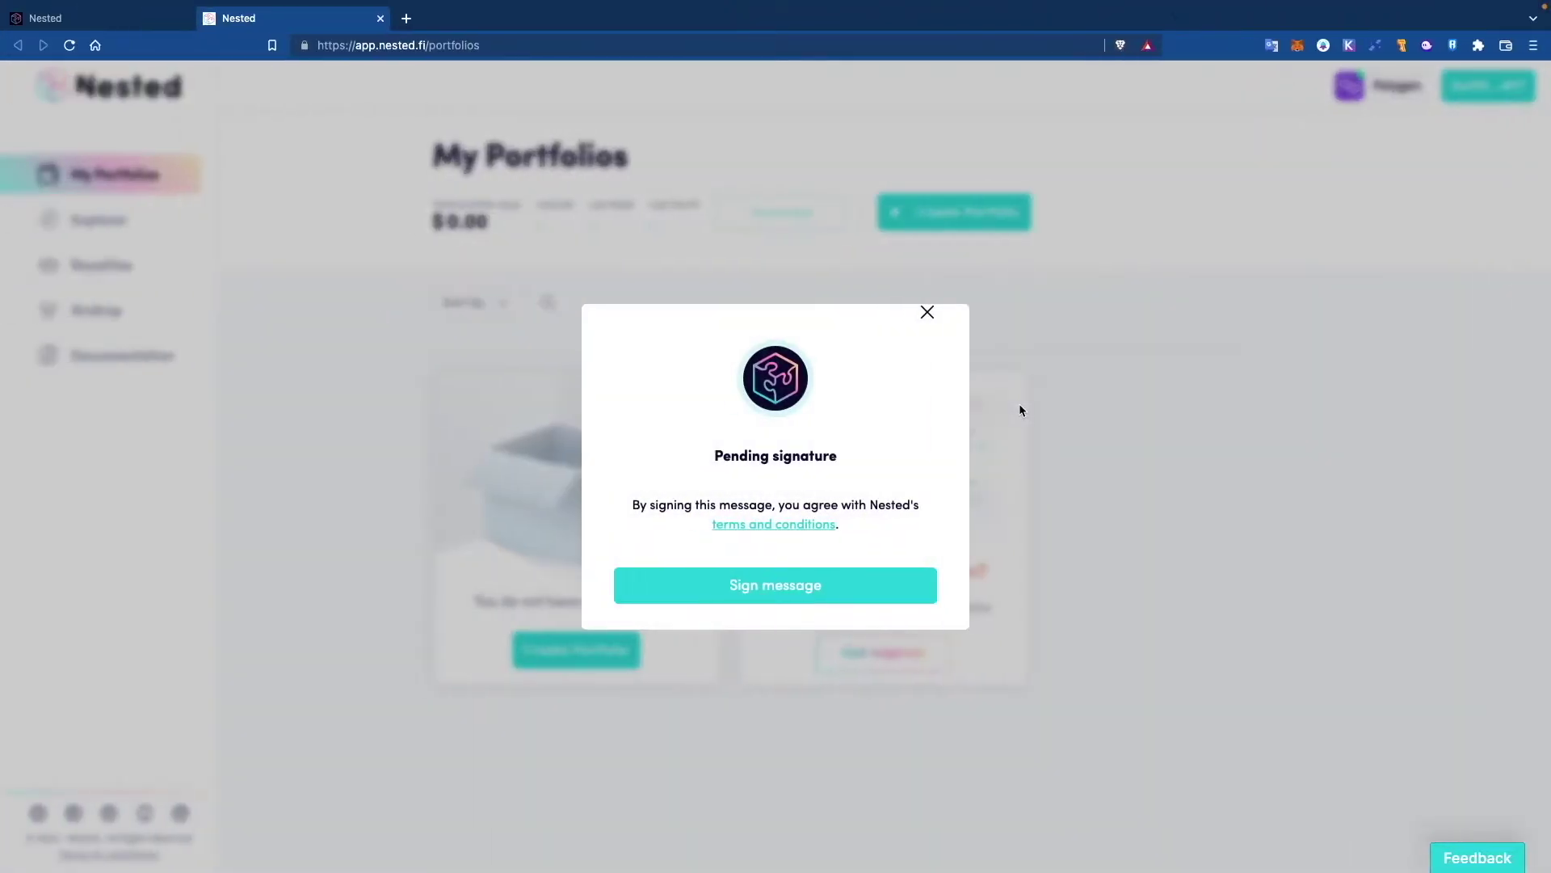
click(819, 591)
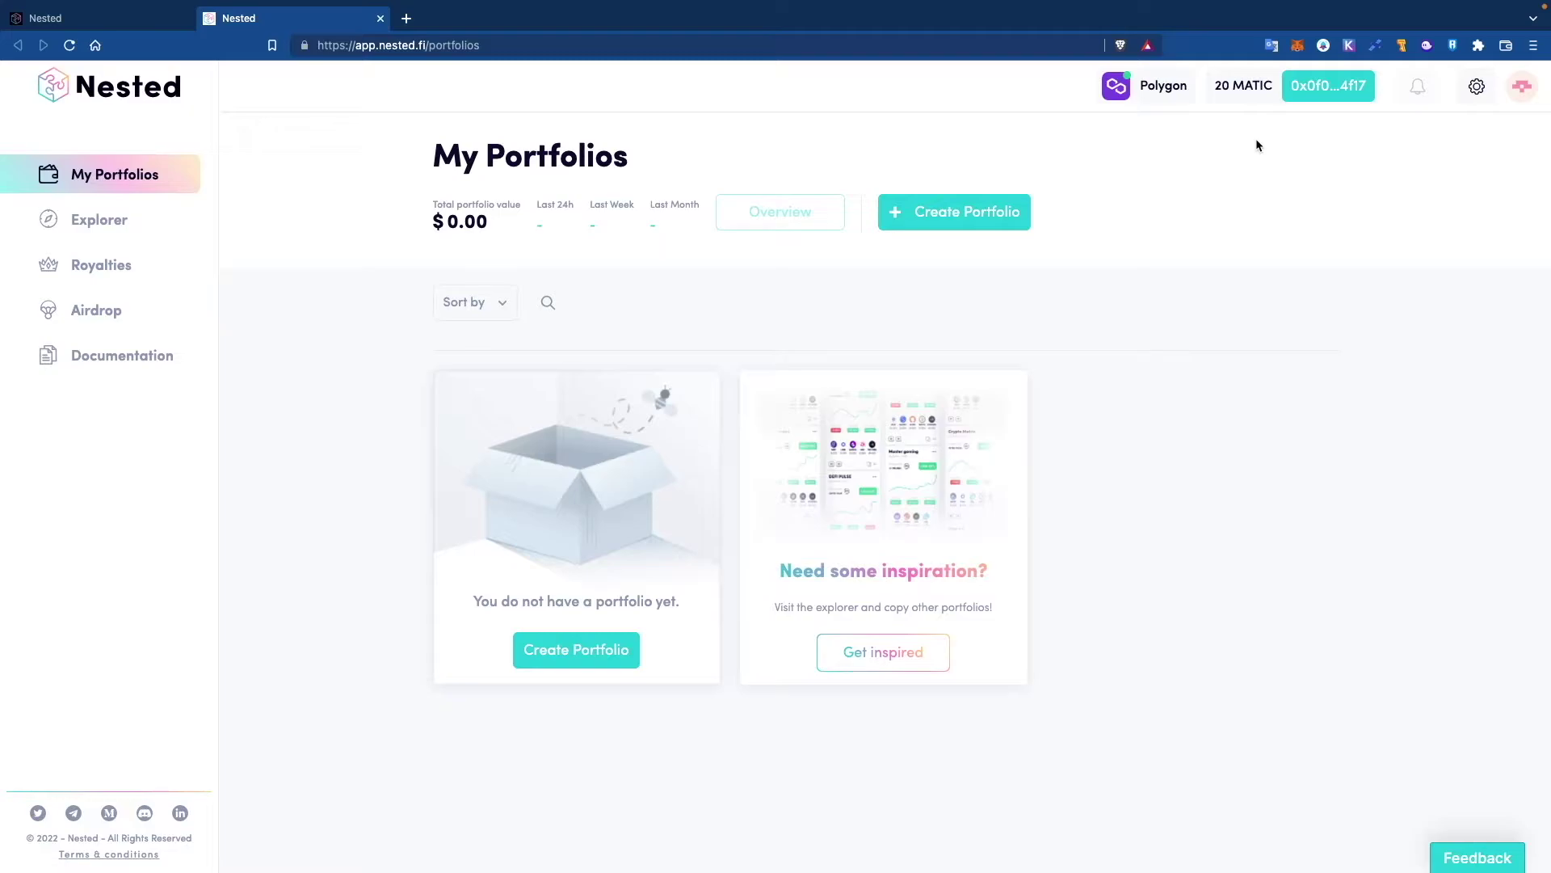
Step: Open the Nested account settings and activate the Telegram bot by starting the NestedBot chat in Telegram
click(1336, 83)
click(1477, 88)
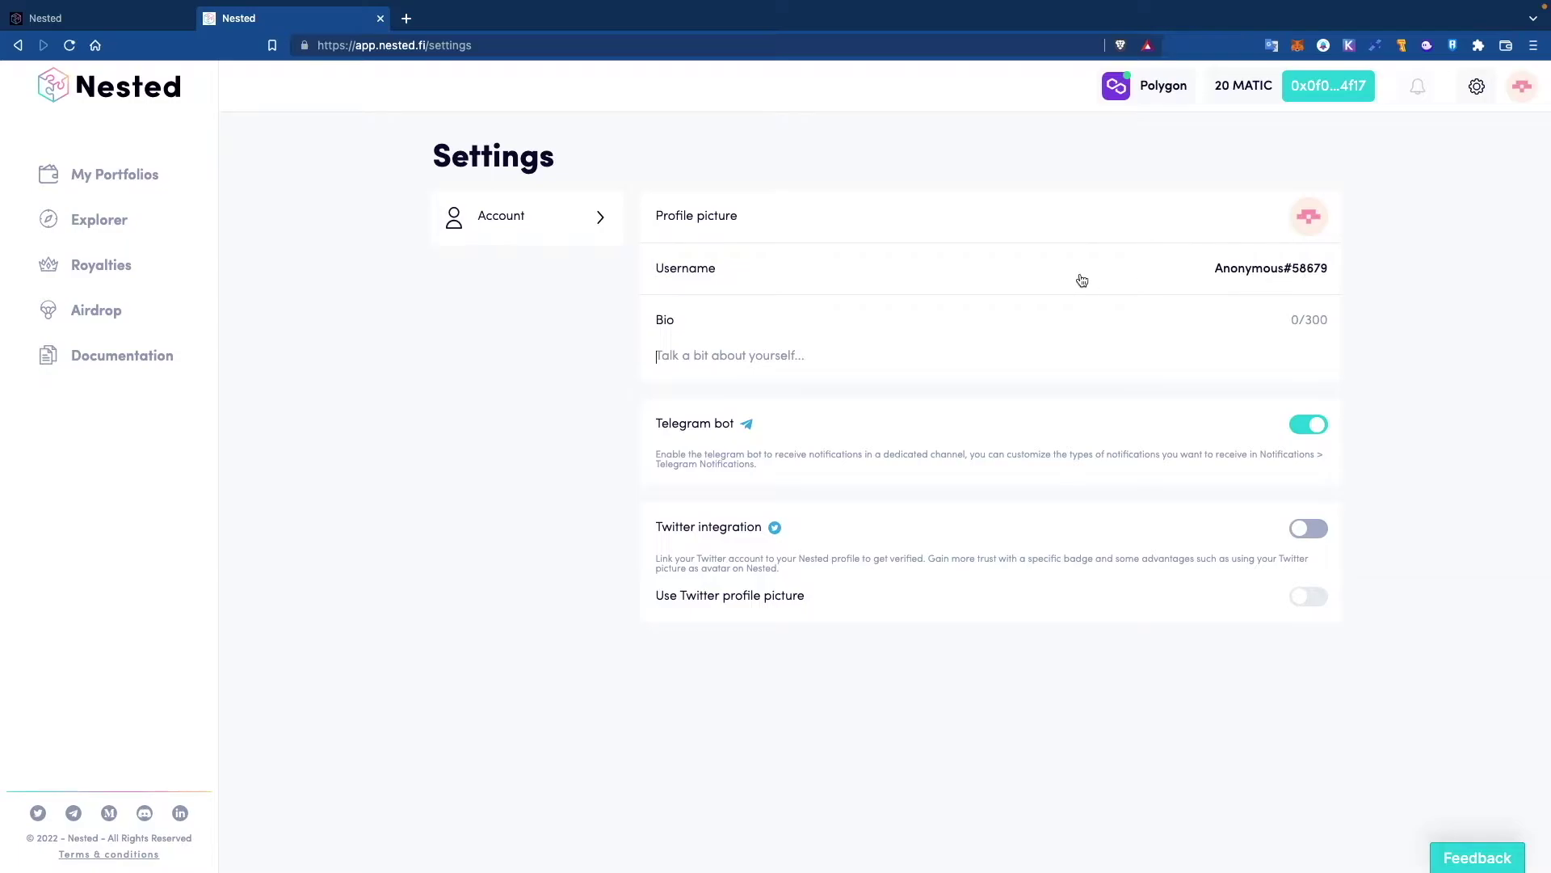
click(1317, 220)
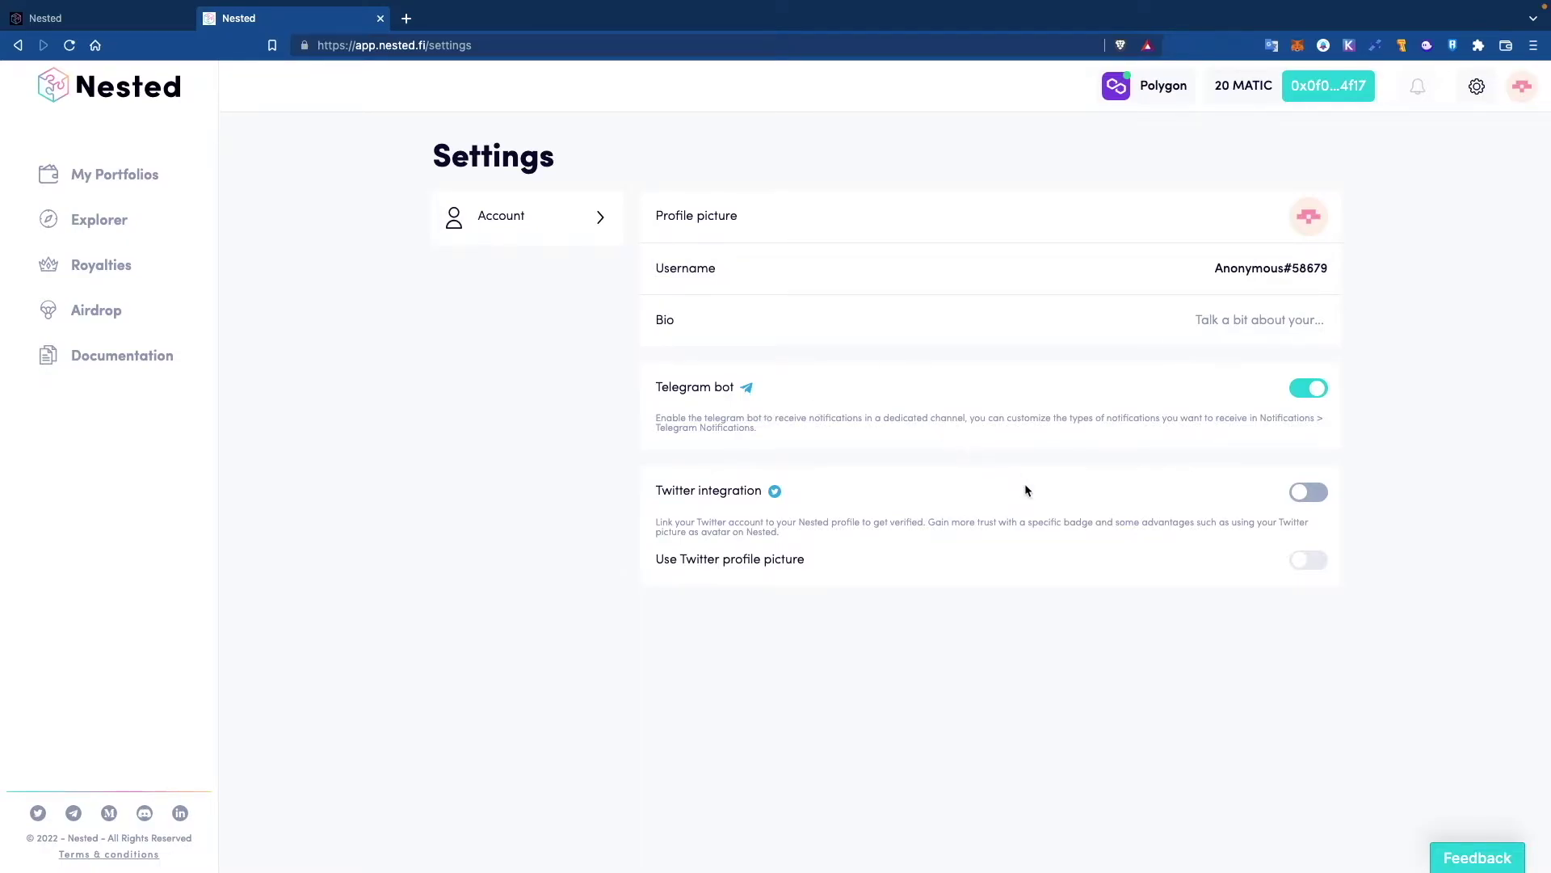
click(1314, 398)
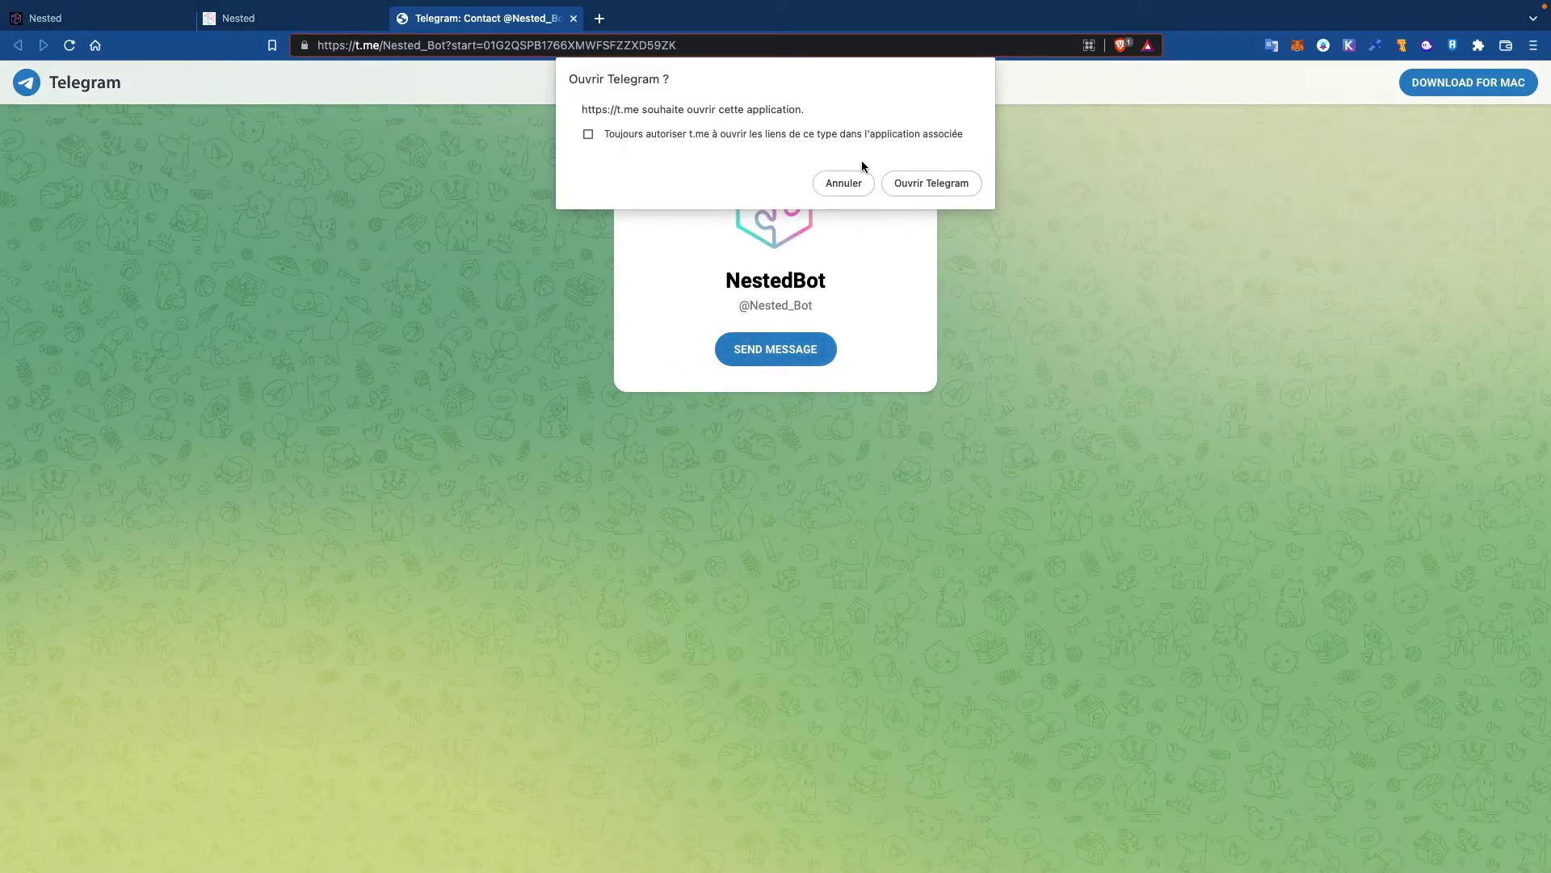
click(936, 182)
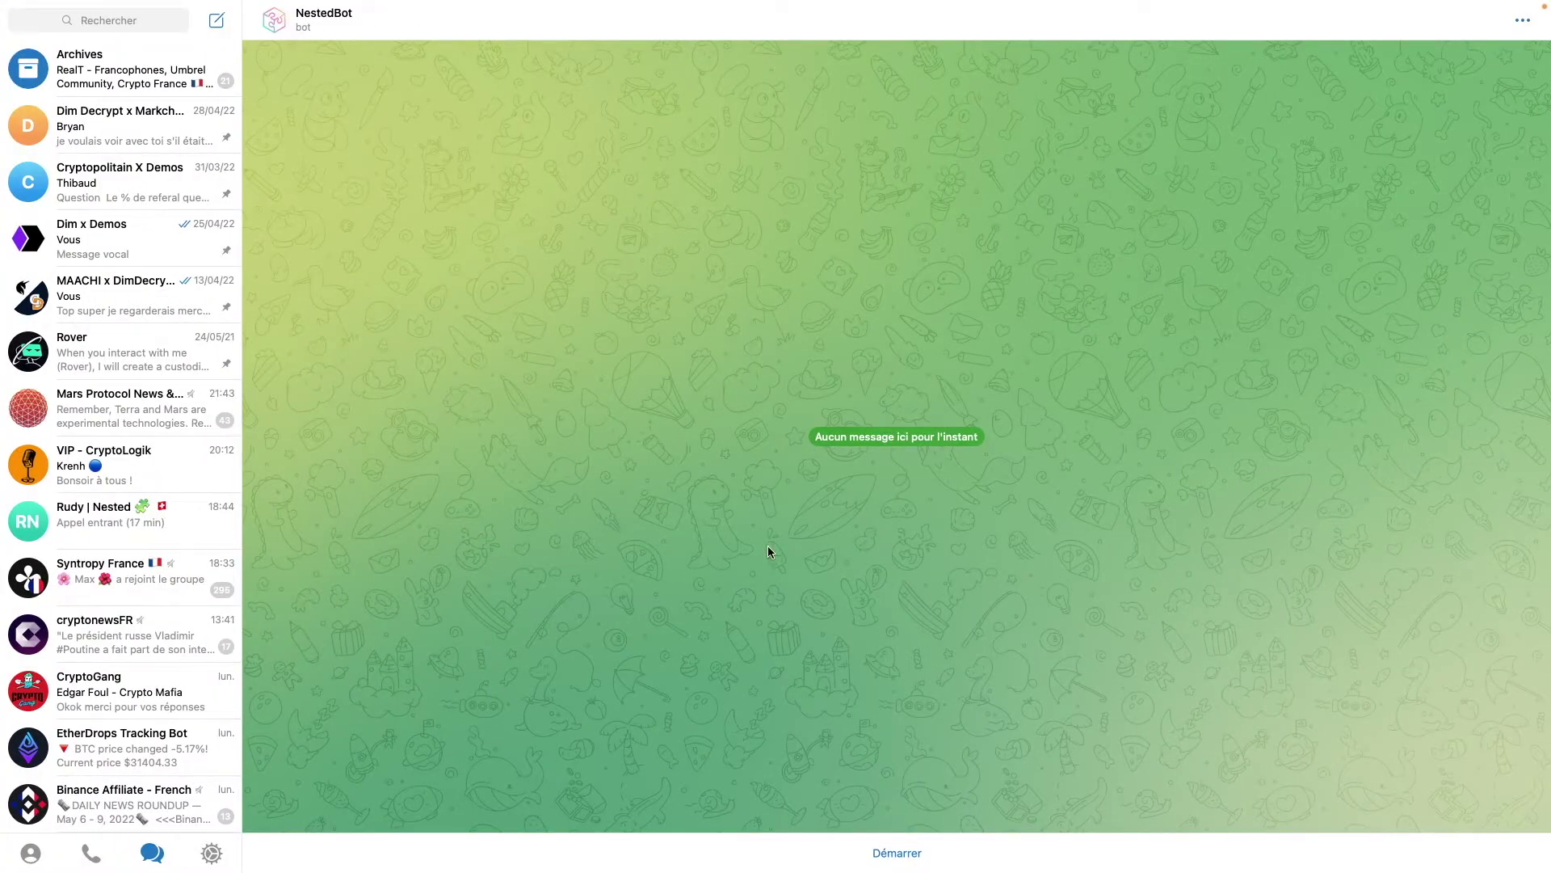
click(909, 854)
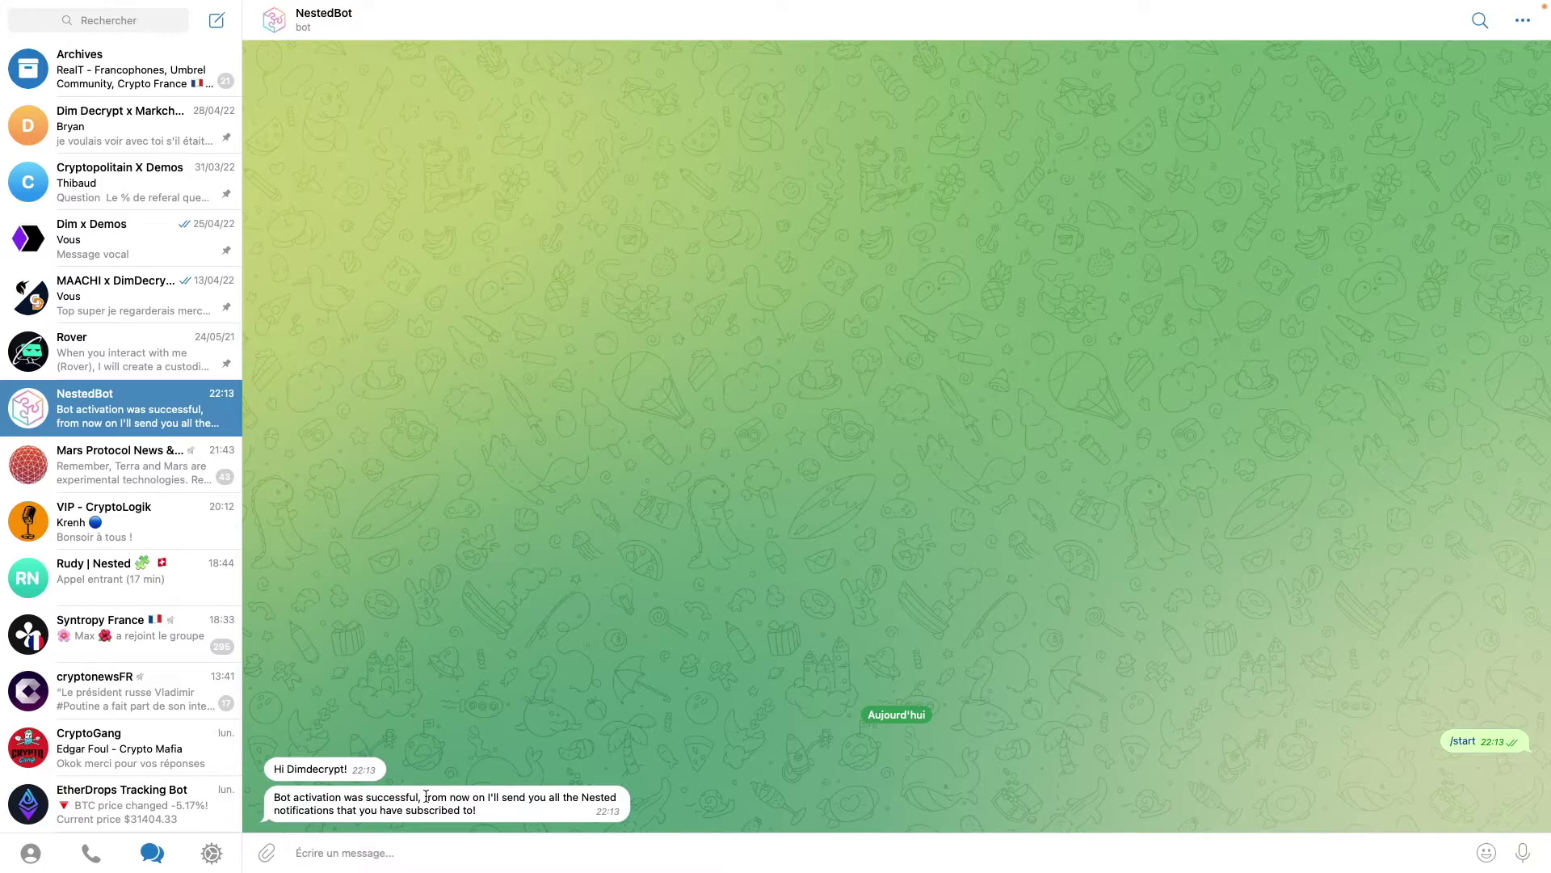
drag(426, 796, 498, 817)
click(500, 816)
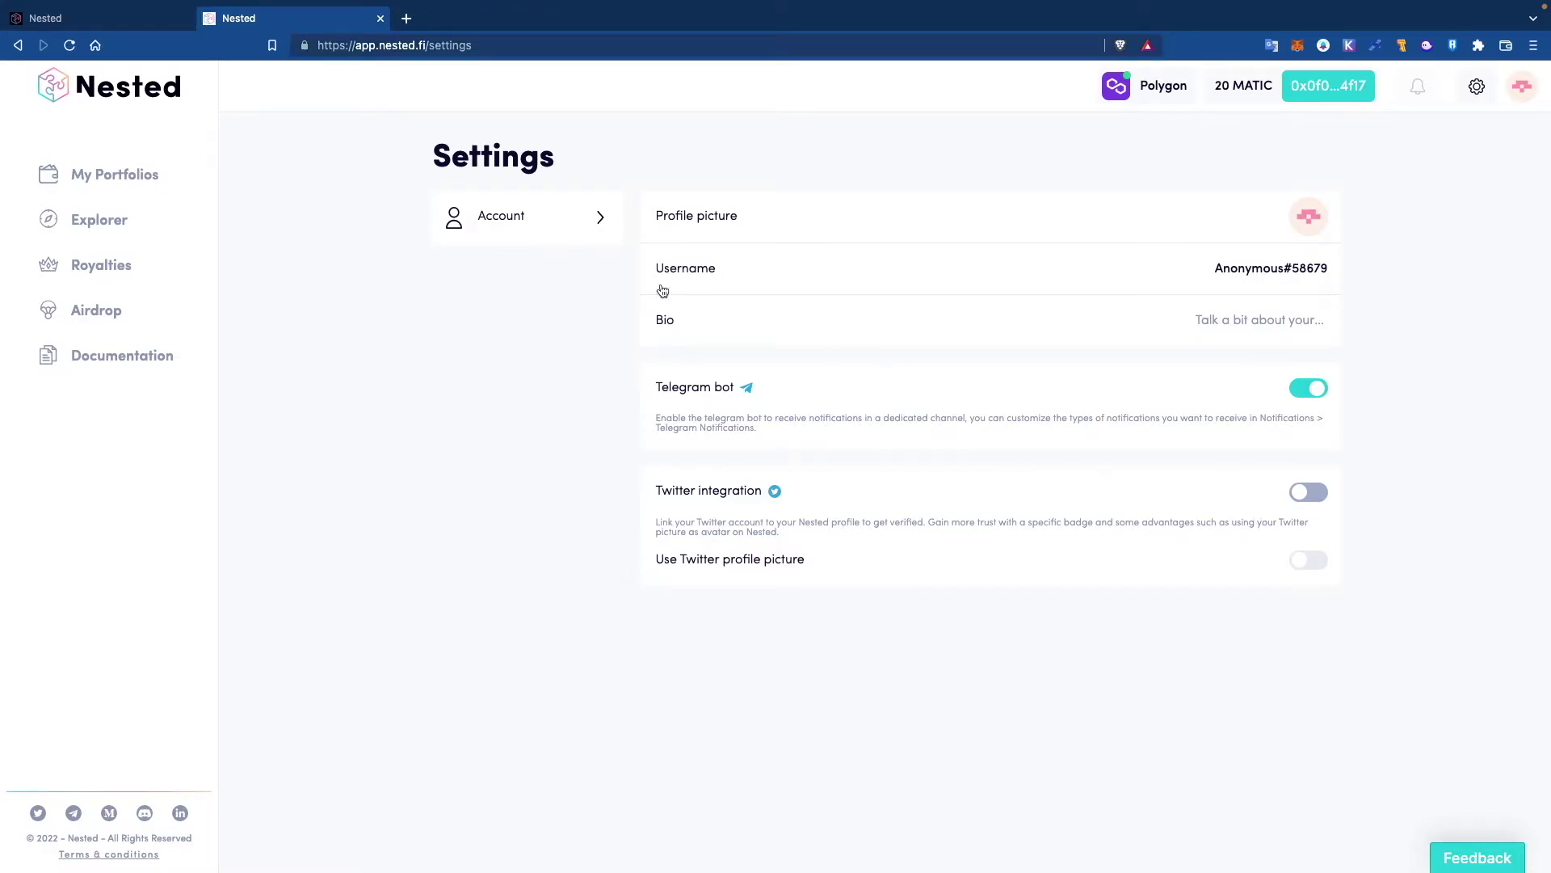
Step: Start a new Nested portfolio with a 10 MATIC budget and accept the allocation of 20% WETH, 20% LUNA and 60% USDC
click(596, 239)
click(1532, 88)
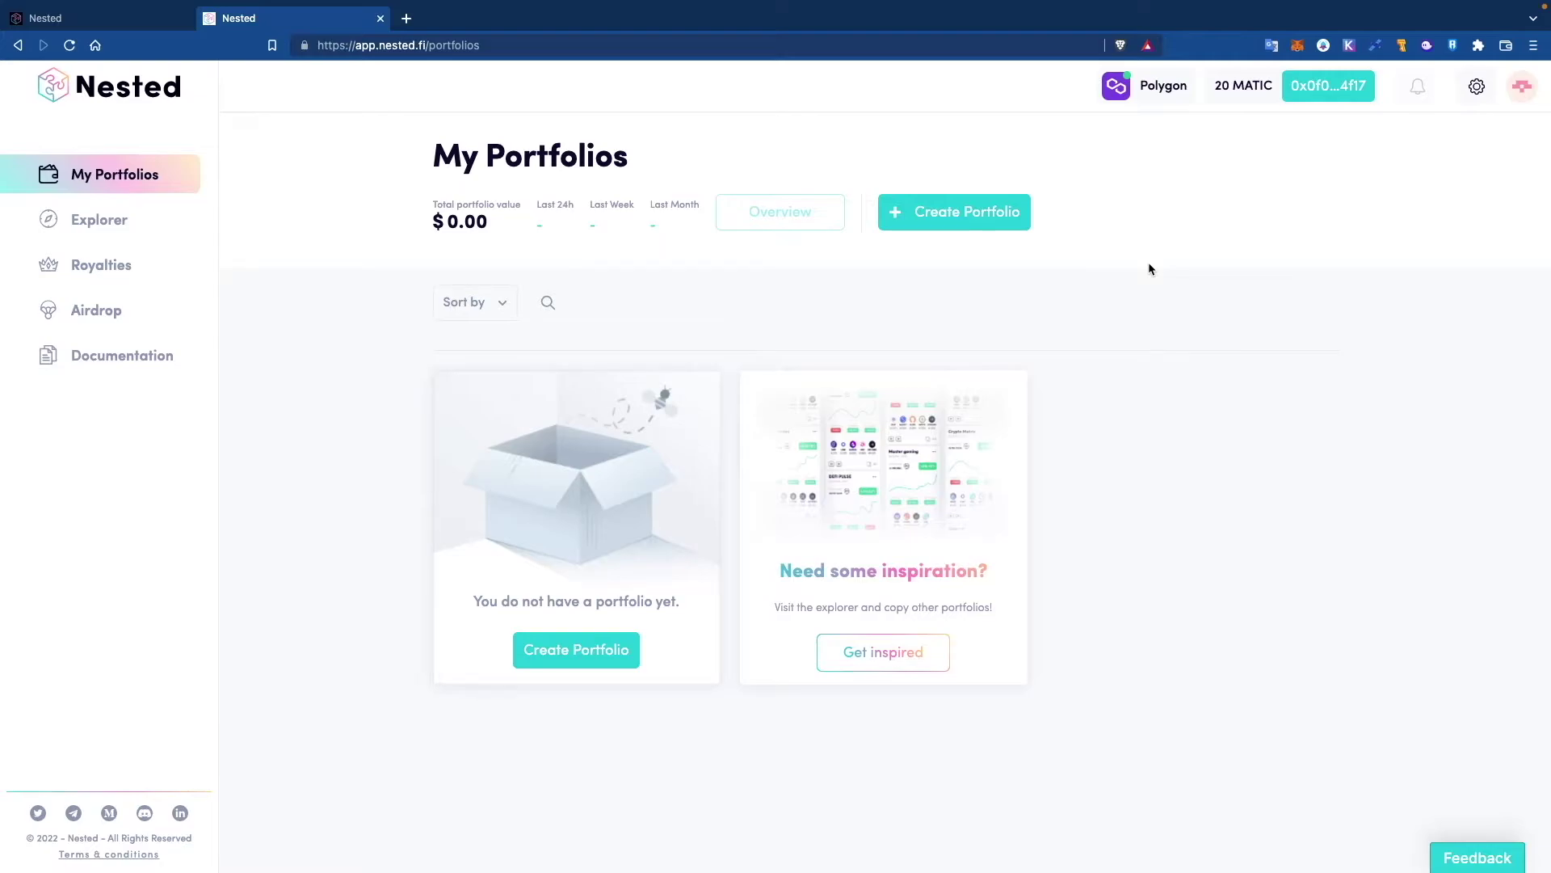
click(918, 211)
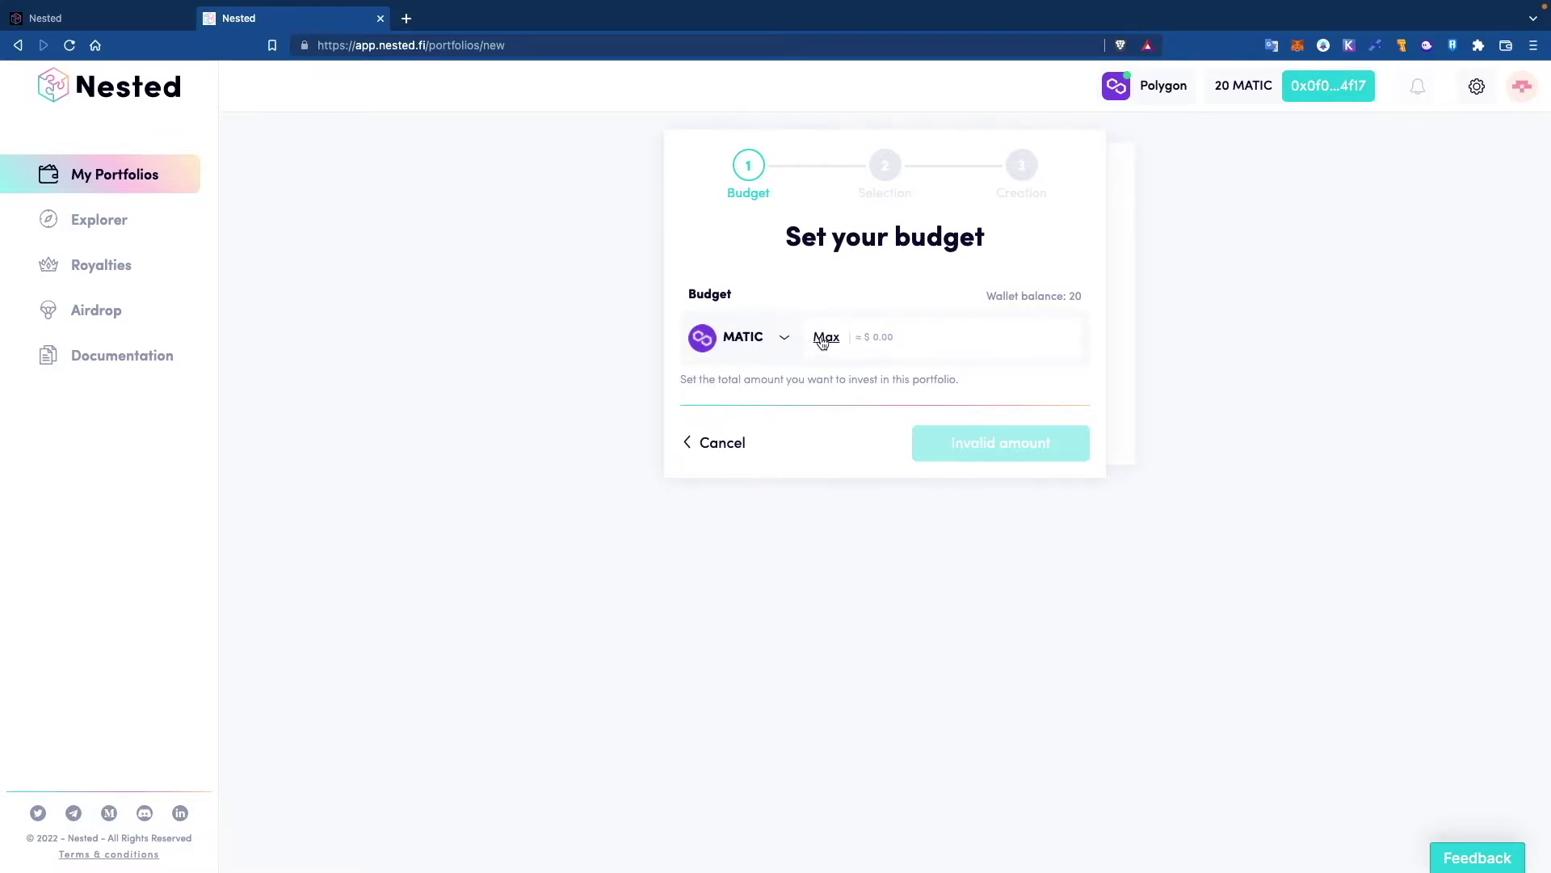
click(906, 325)
text(10)
click(996, 447)
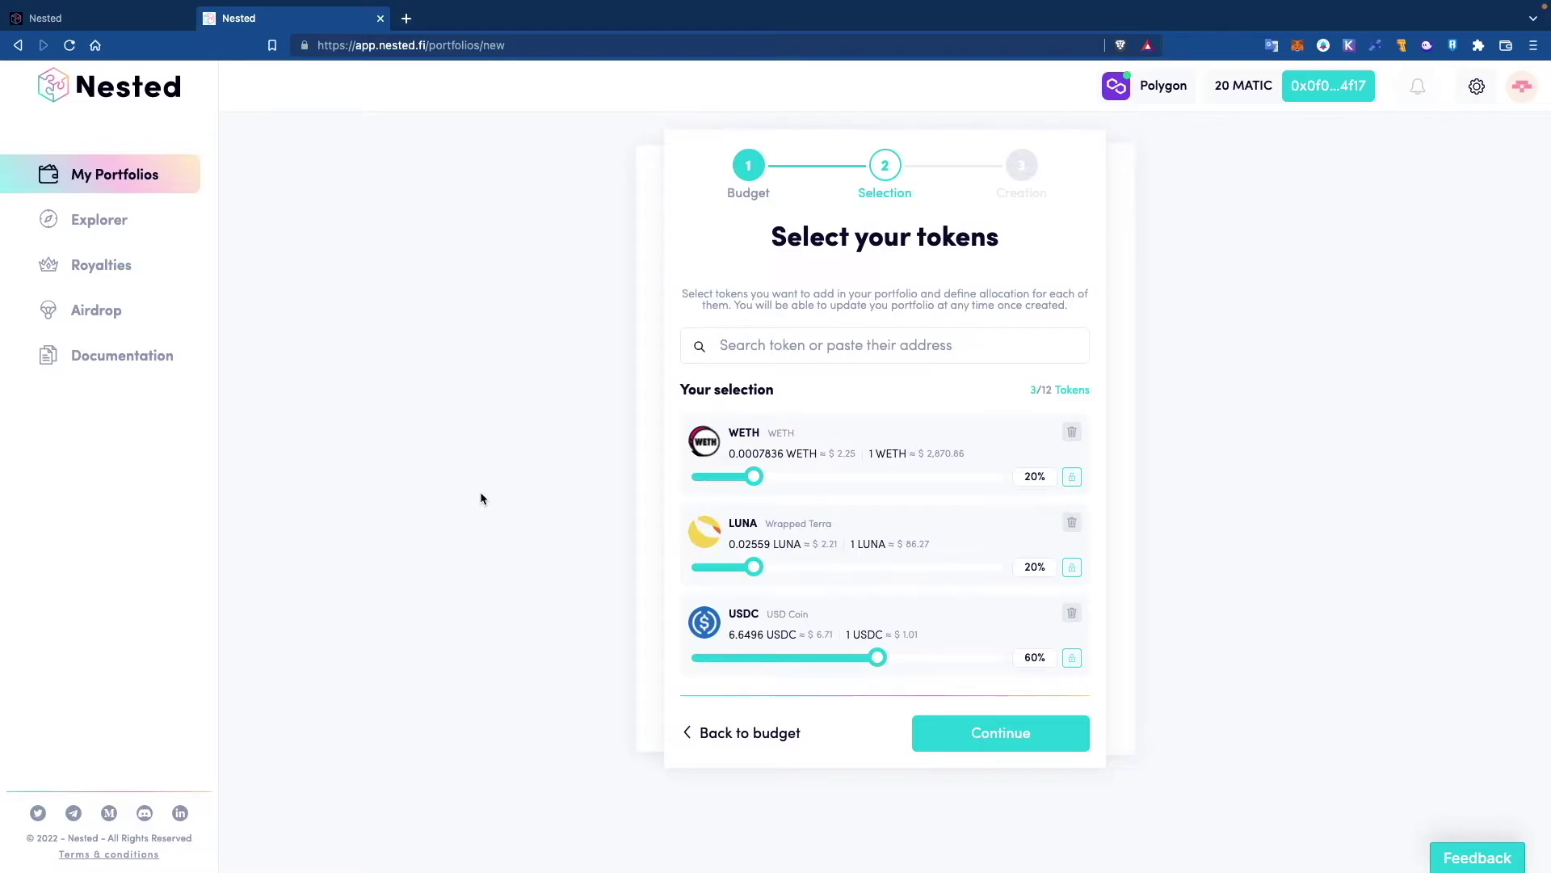
click(973, 730)
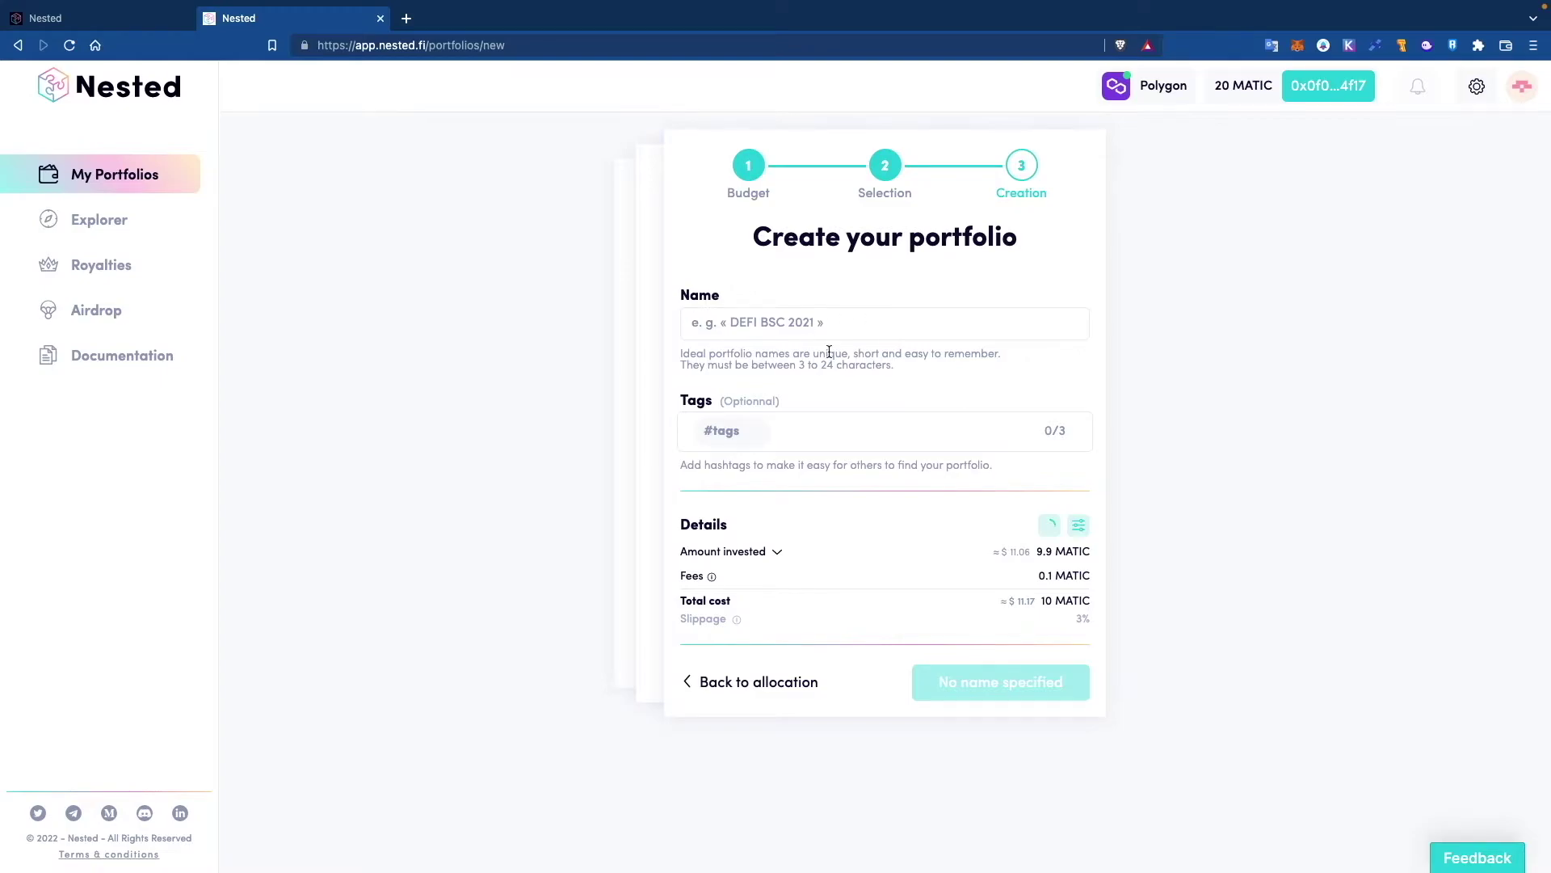
Step: Name the portfolio "Defi Wallet" and add the tags defi, Luna and Secure
text(Defi Wallet)
click(724, 426)
text(defi)
key(Return)
text(Luna)
key(Return)
text(Secure)
key(Return)
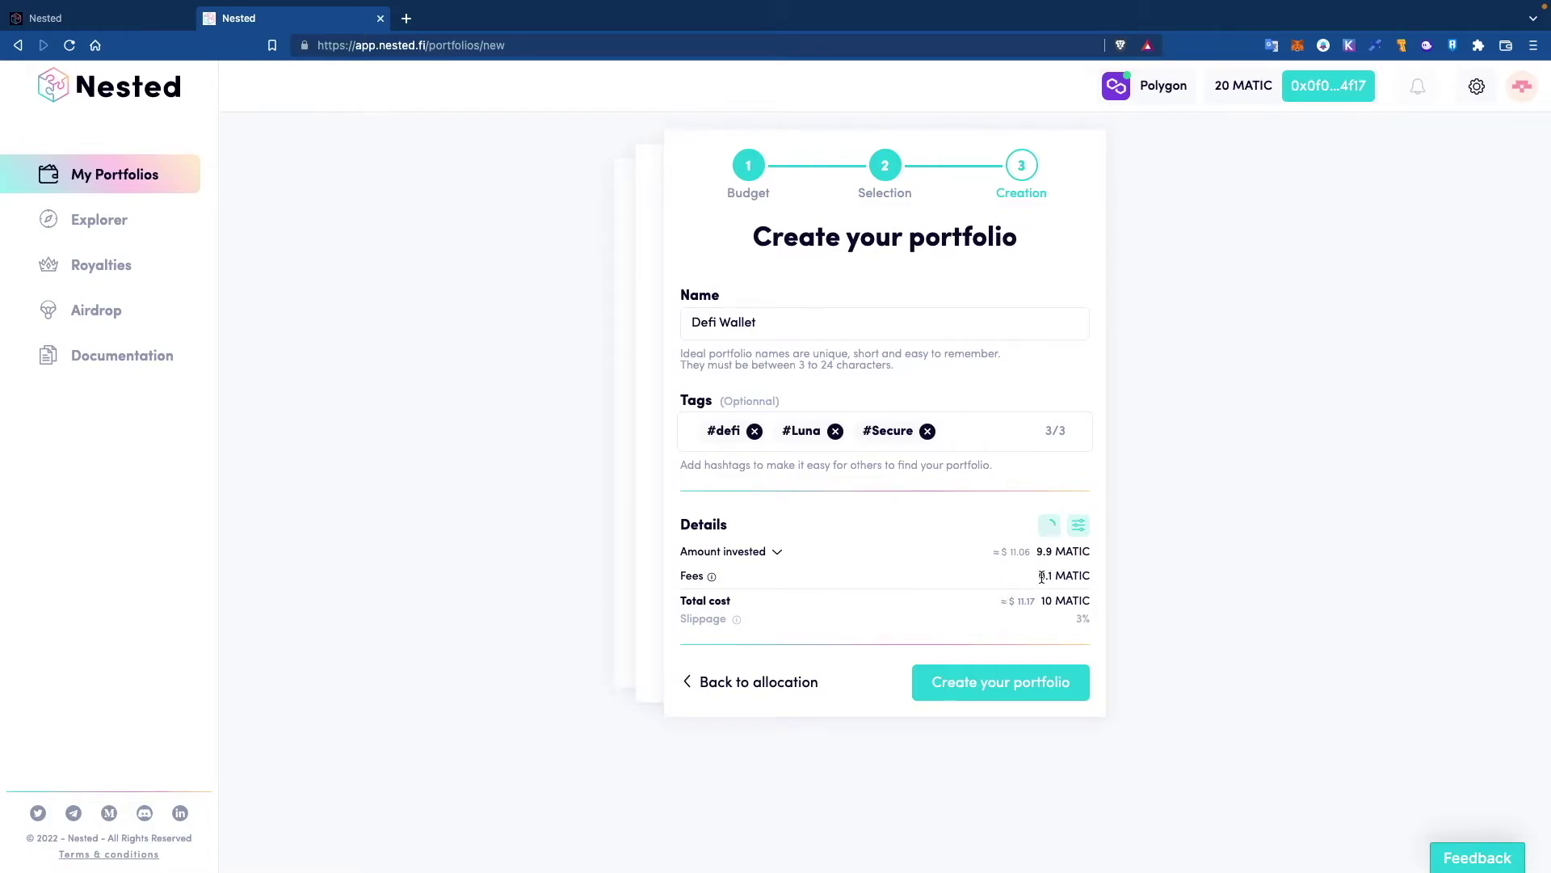
Step: Create the portfolio, confirm its transaction in the wallet with the Marché gas option, and dismiss the sharing dialog
drag(1050, 576, 1054, 575)
click(1045, 686)
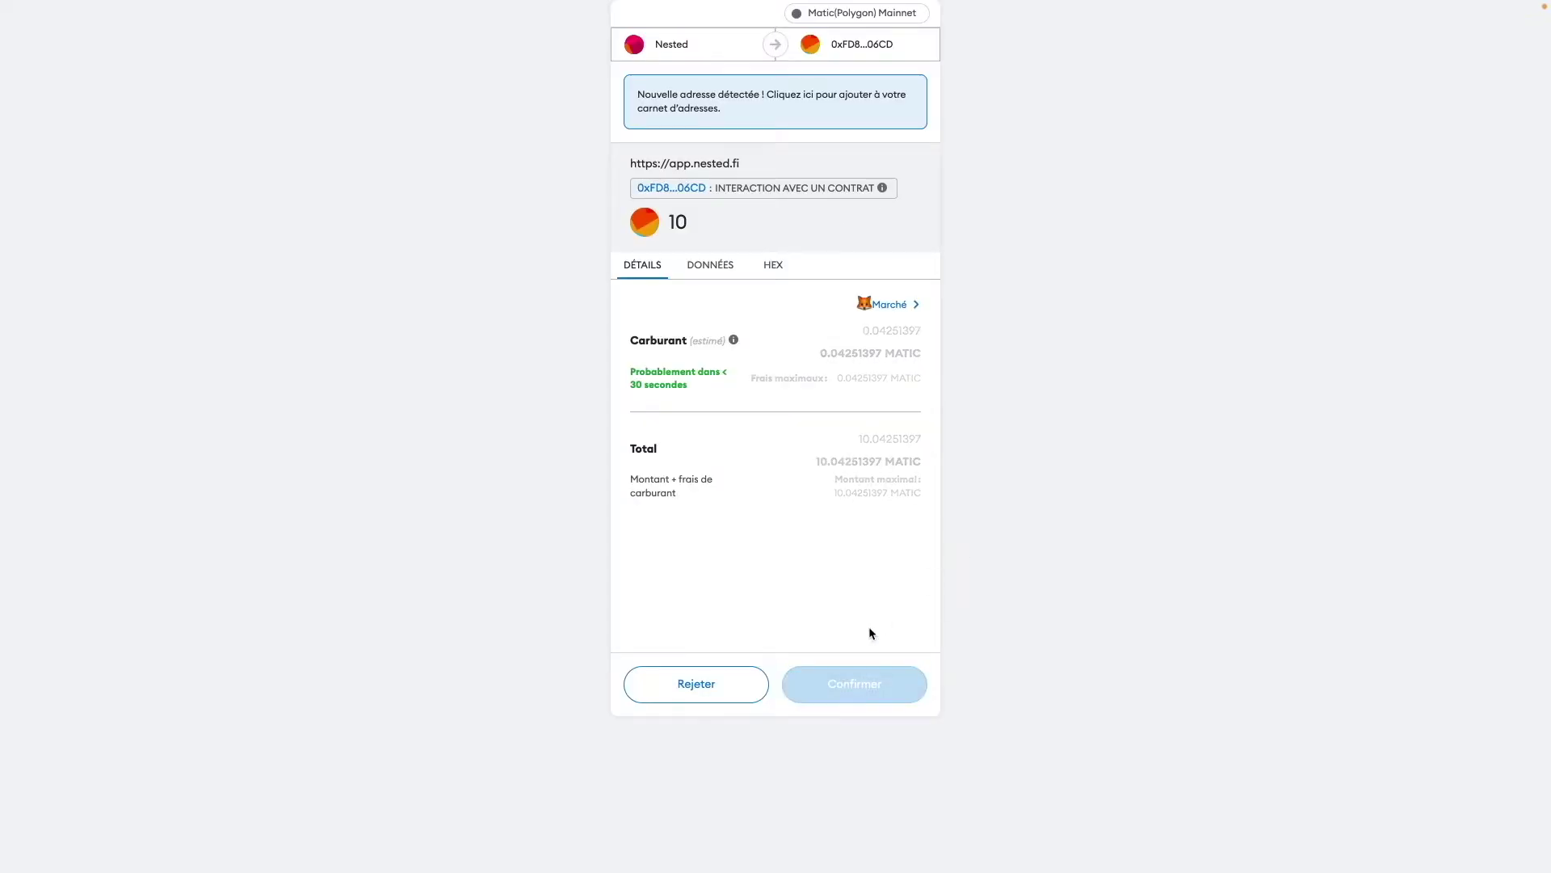
click(902, 305)
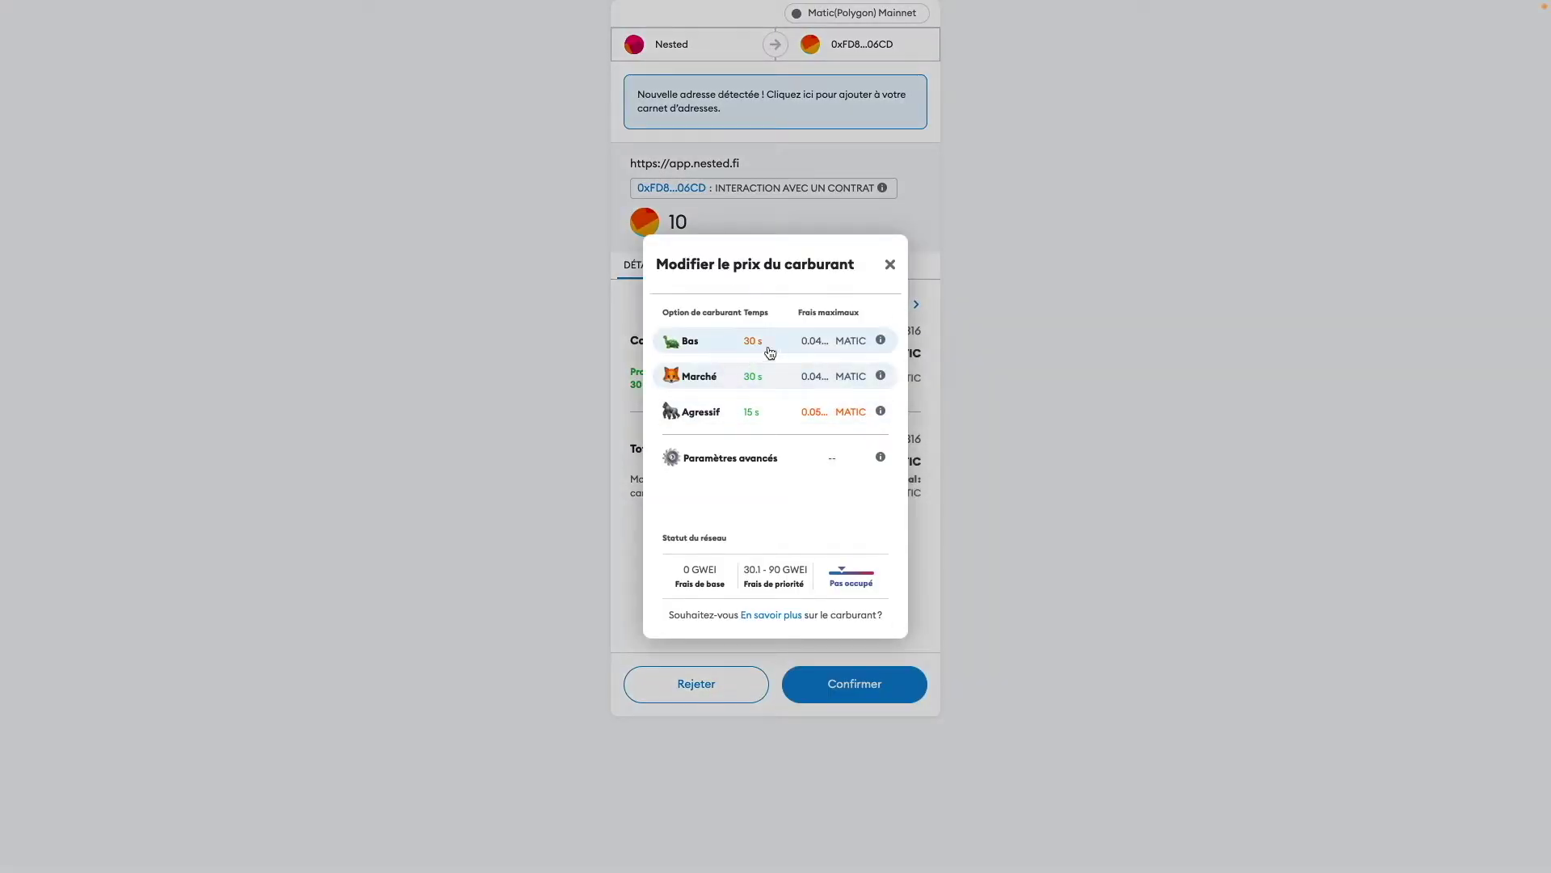
click(756, 374)
click(861, 693)
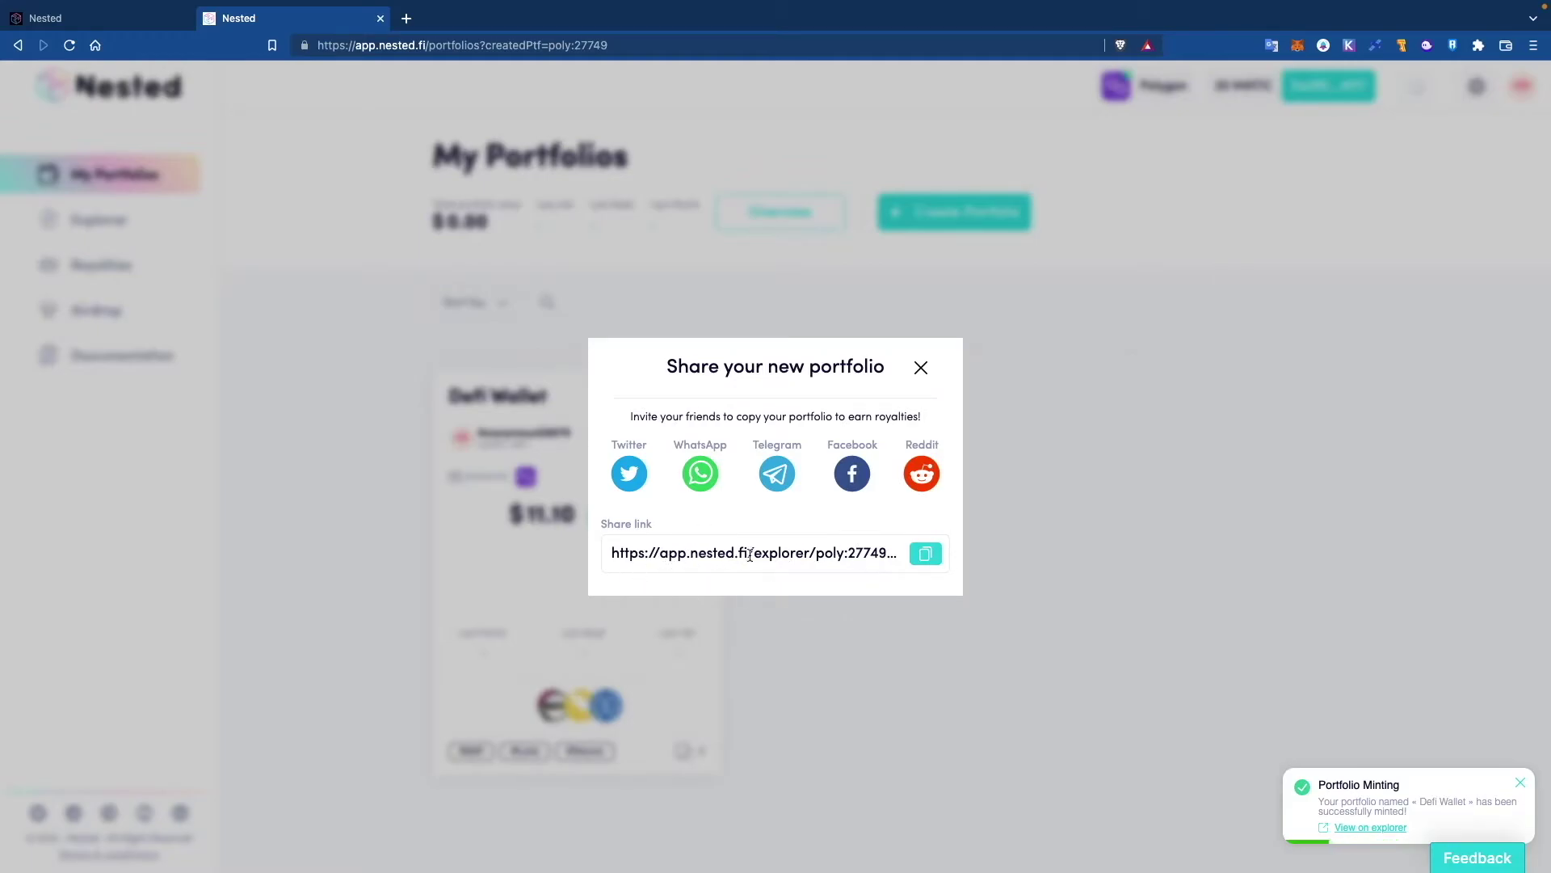
click(923, 368)
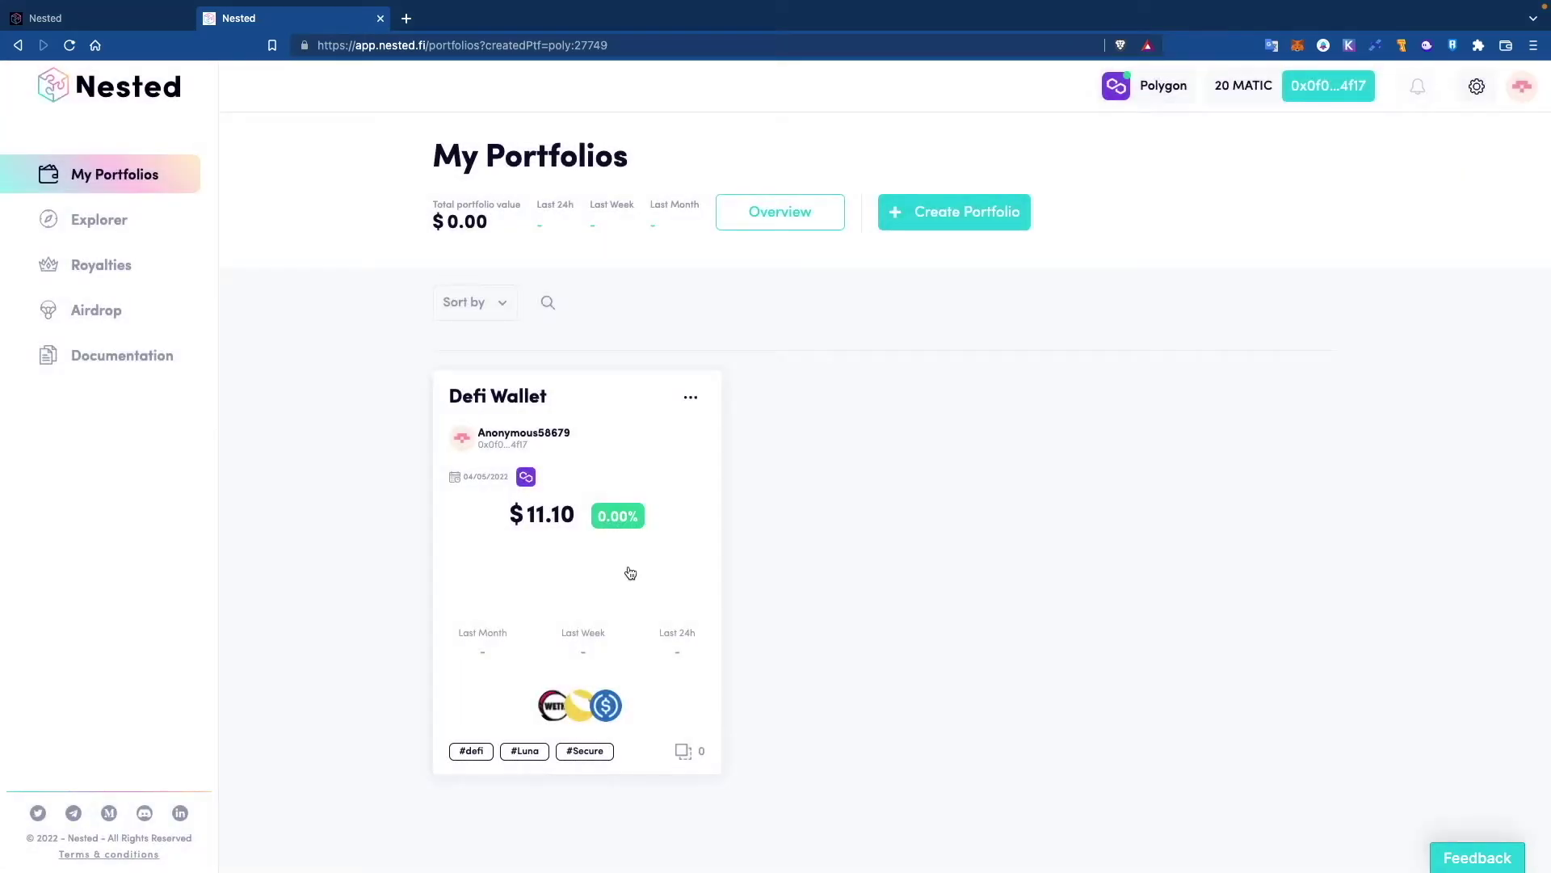
Step: Open the Defi Wallet portfolio and begin a token sale with This Portfolio as the destination of the proceeds
click(587, 404)
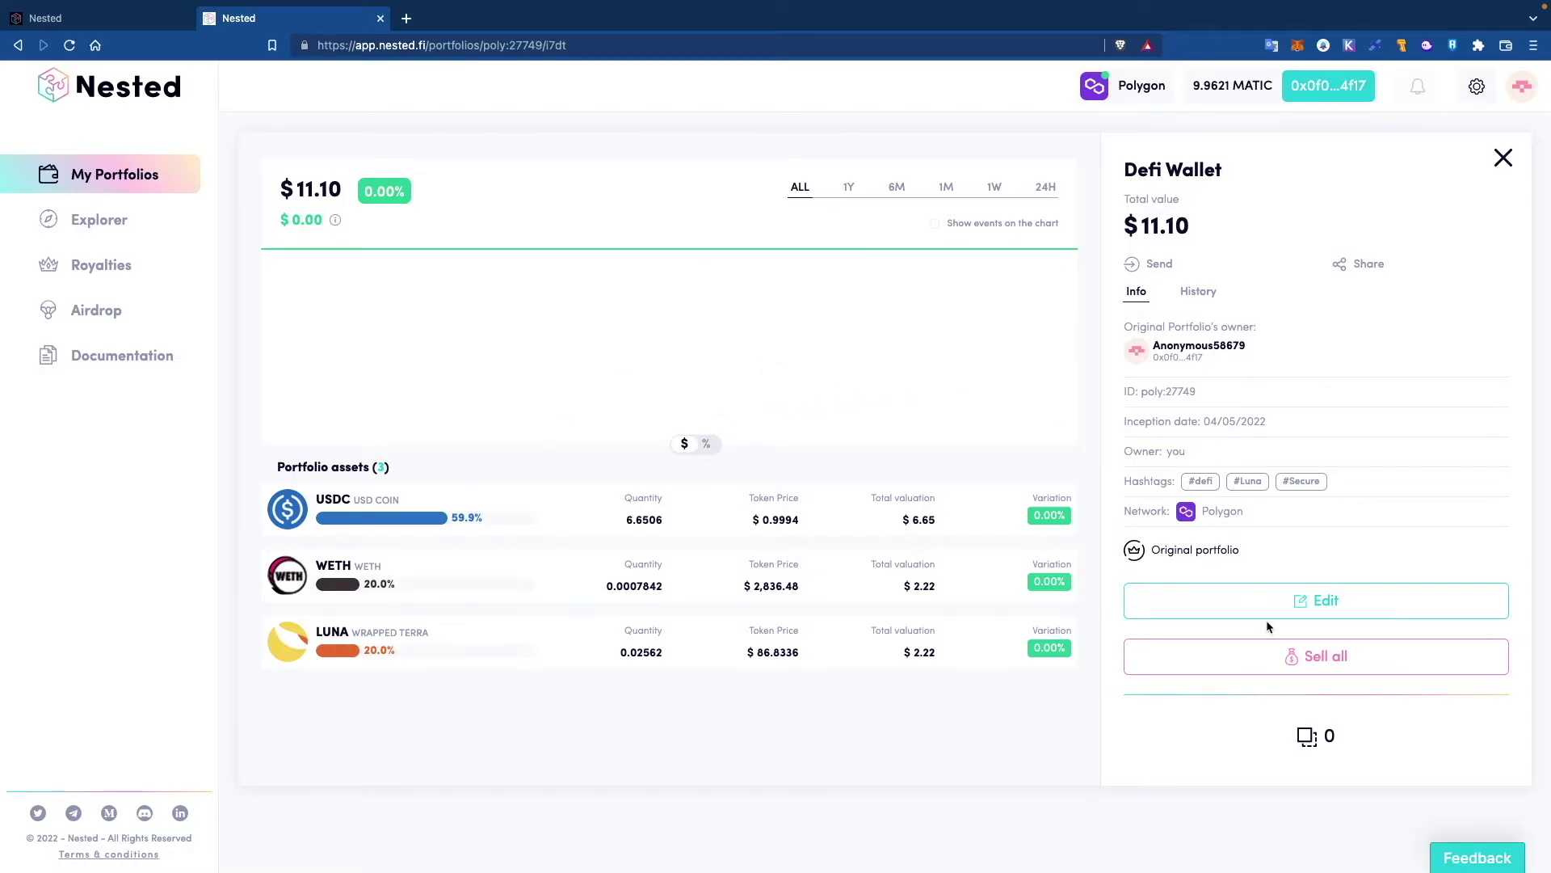
click(1302, 601)
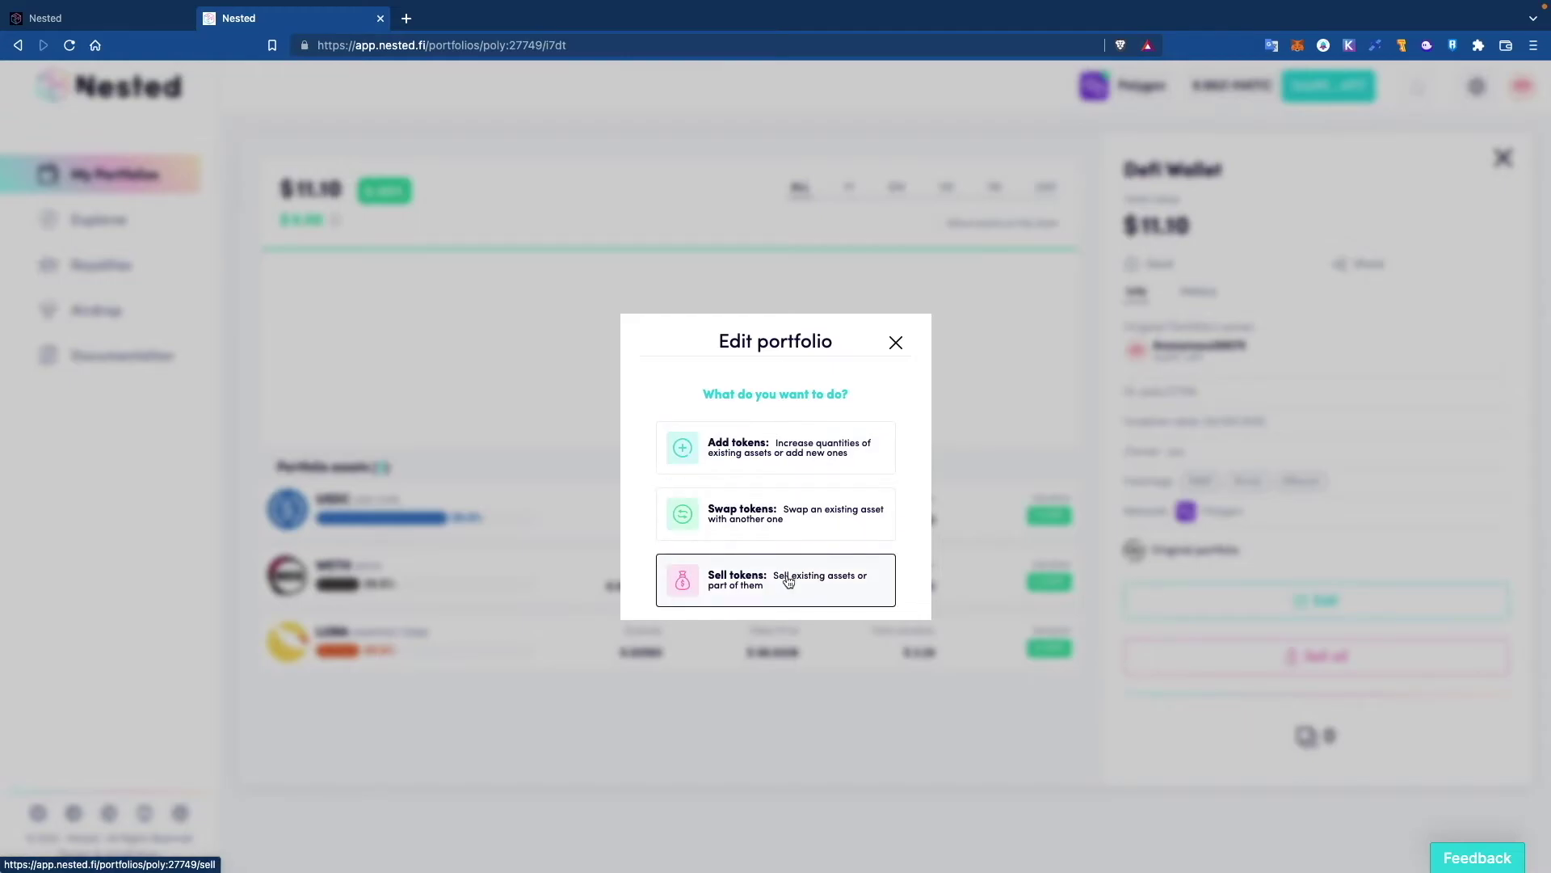
click(814, 583)
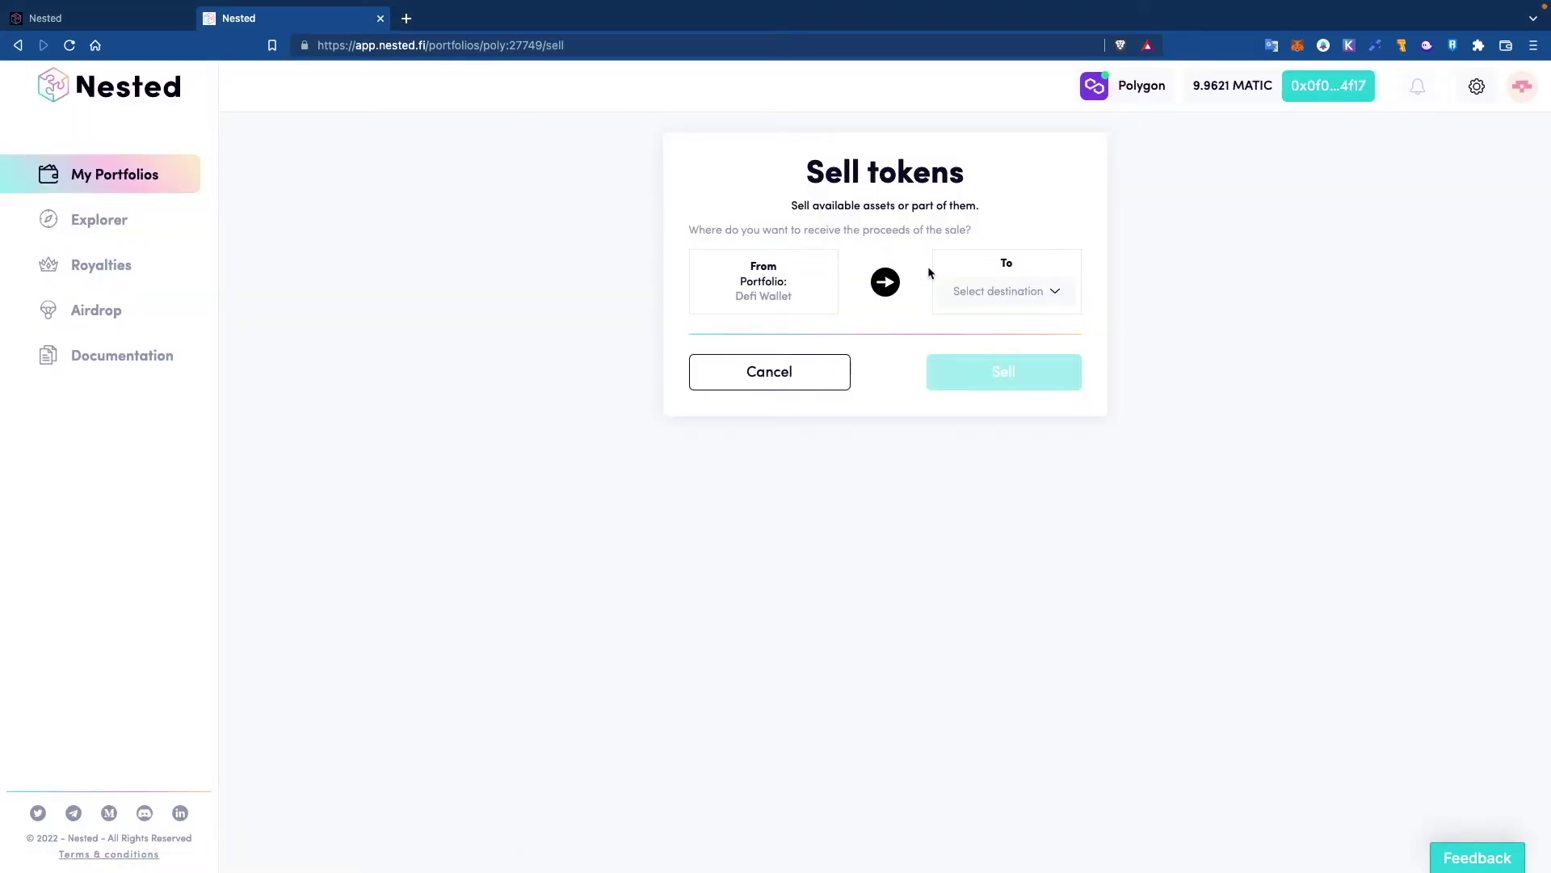
click(999, 289)
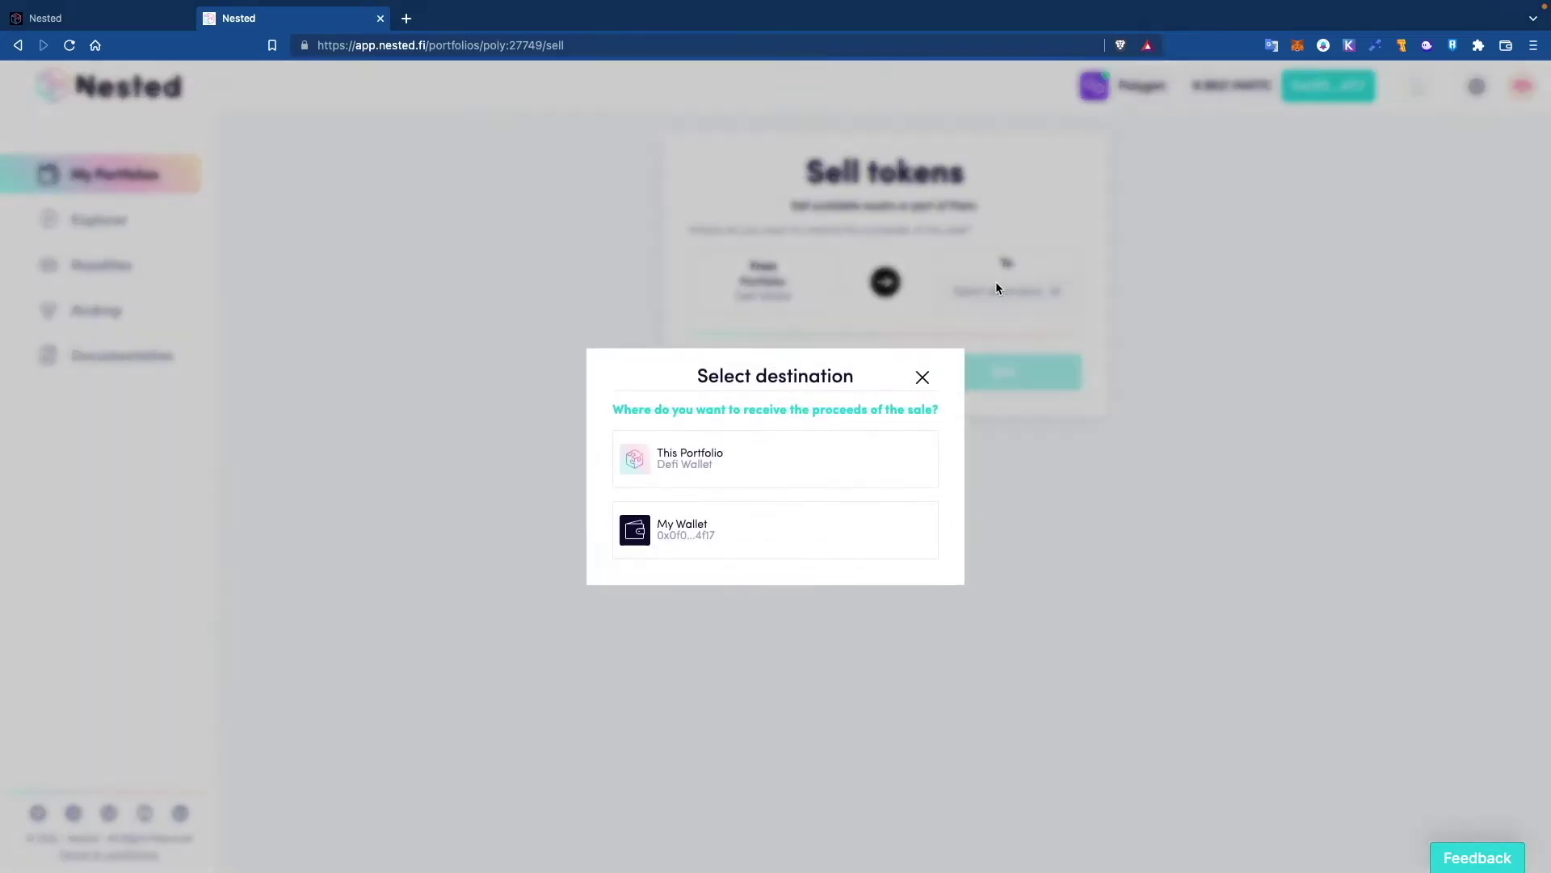
click(785, 467)
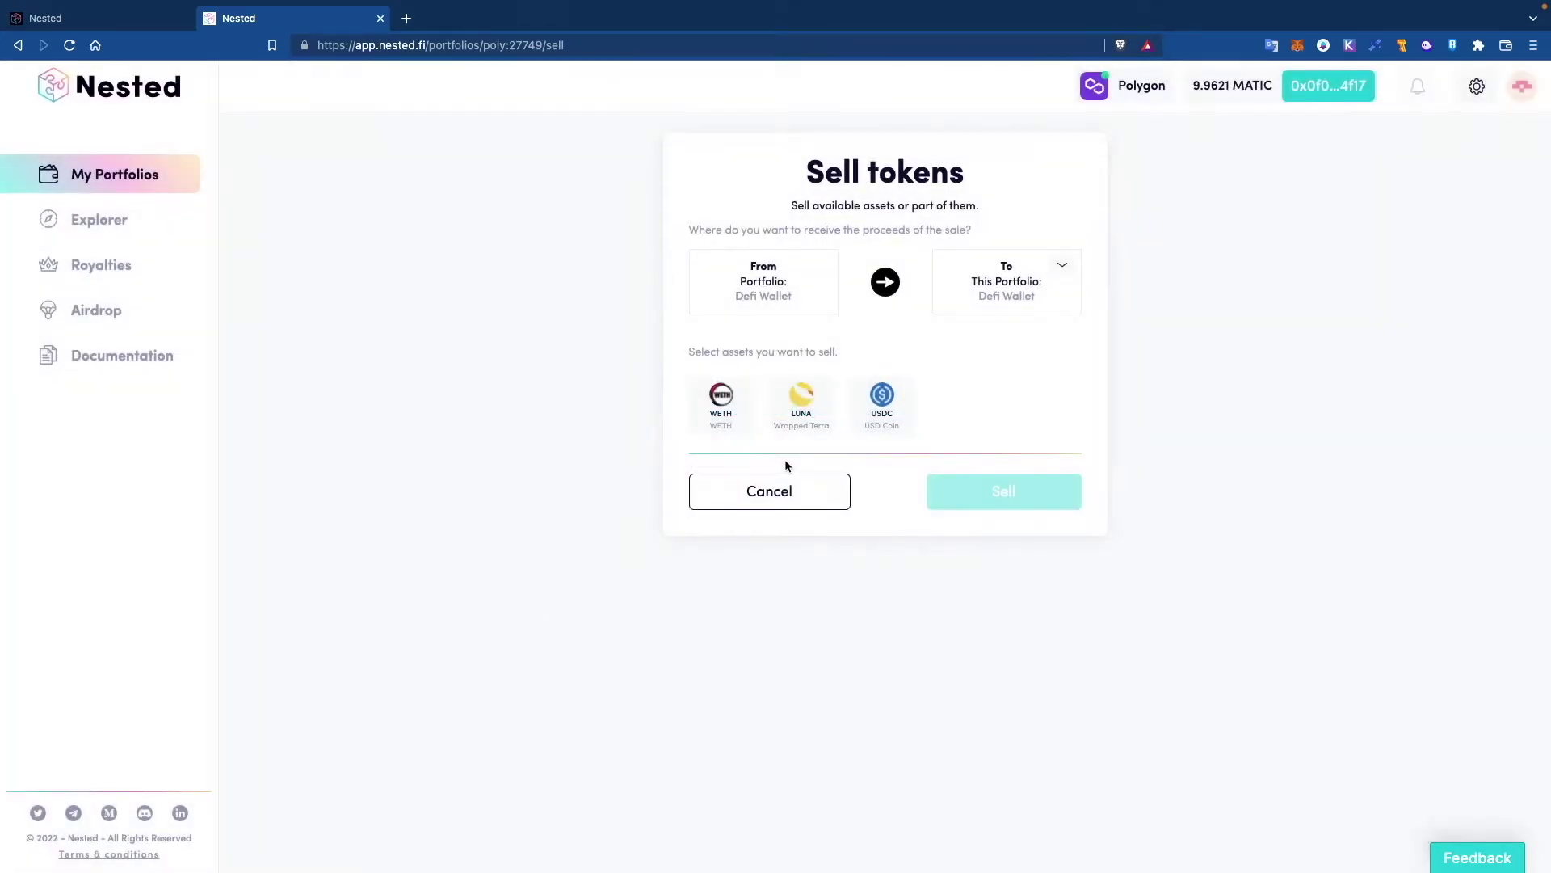
Step: Select WETH as the asset to sell, set its quantity to 100%, and check the available payout tokens
click(721, 397)
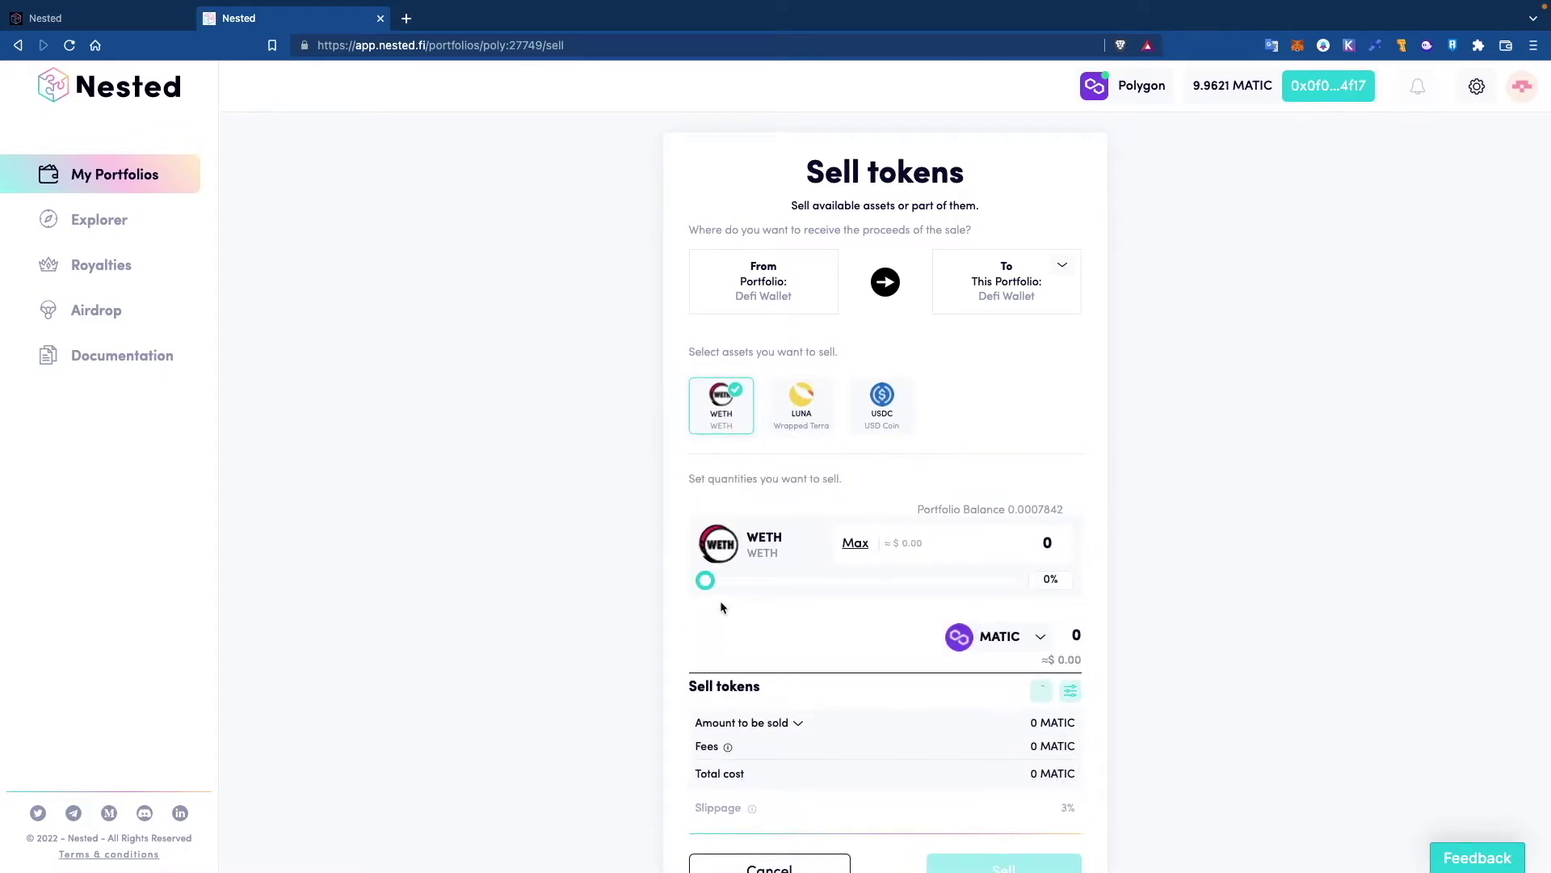
scroll(853, 490, down, 1)
drag(734, 538, 1129, 561)
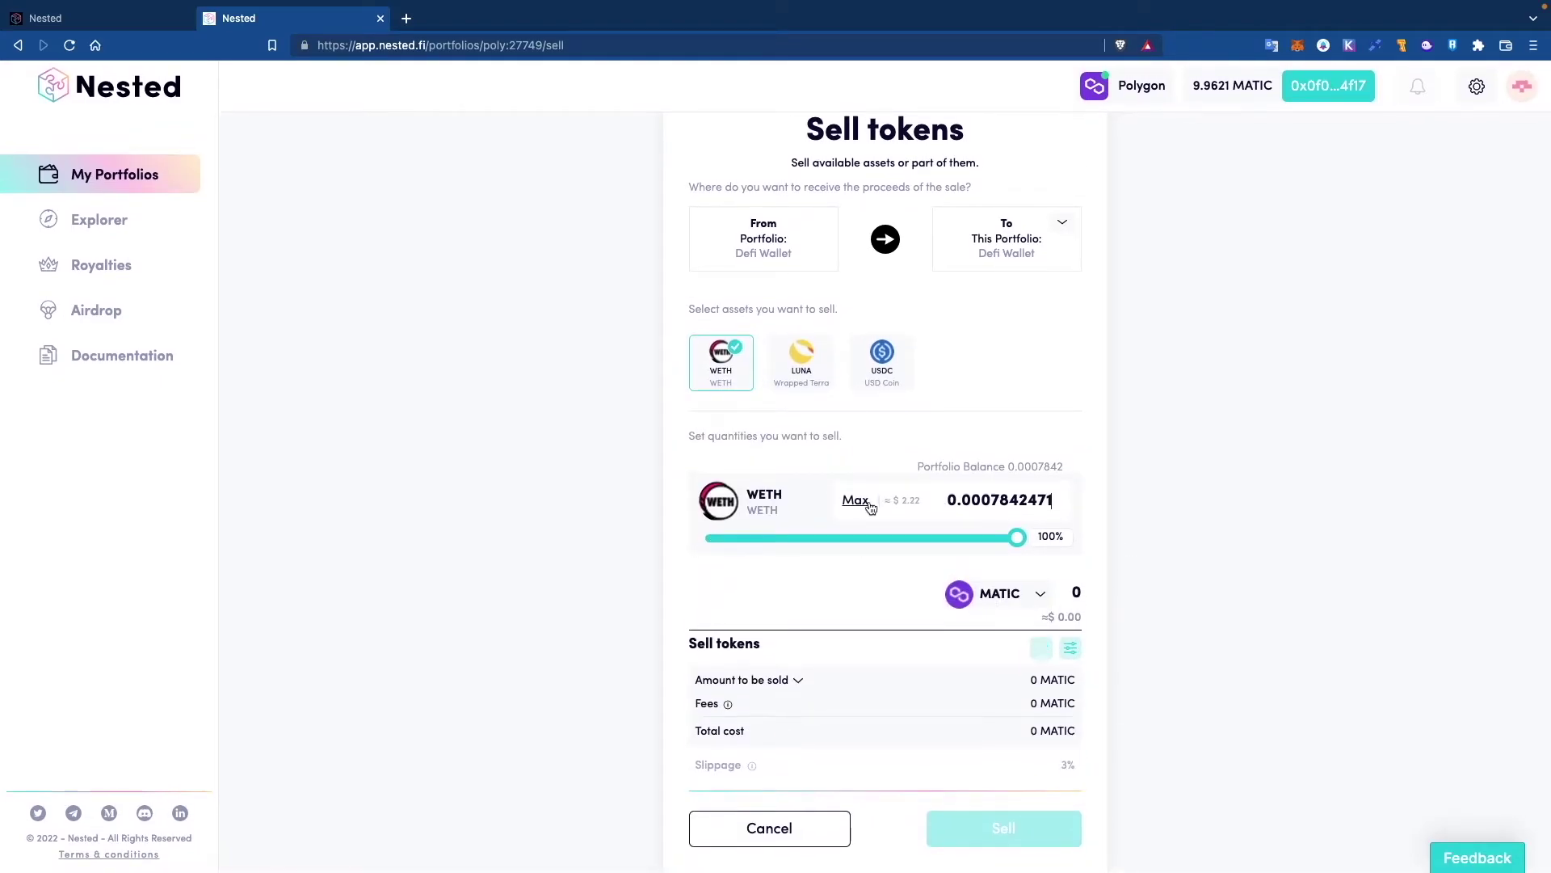
click(993, 585)
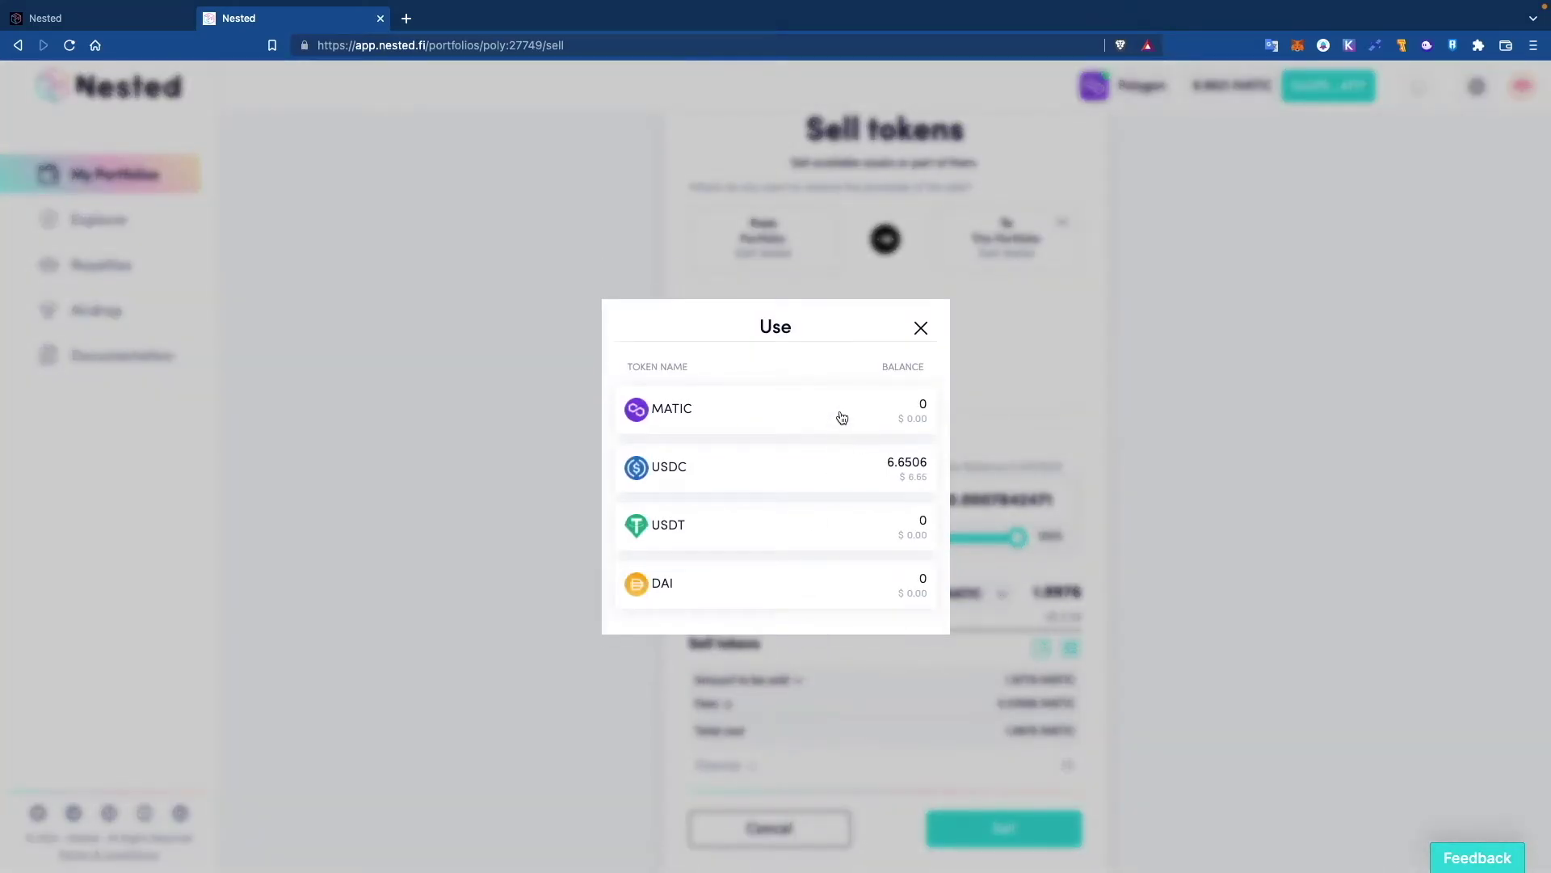
click(921, 328)
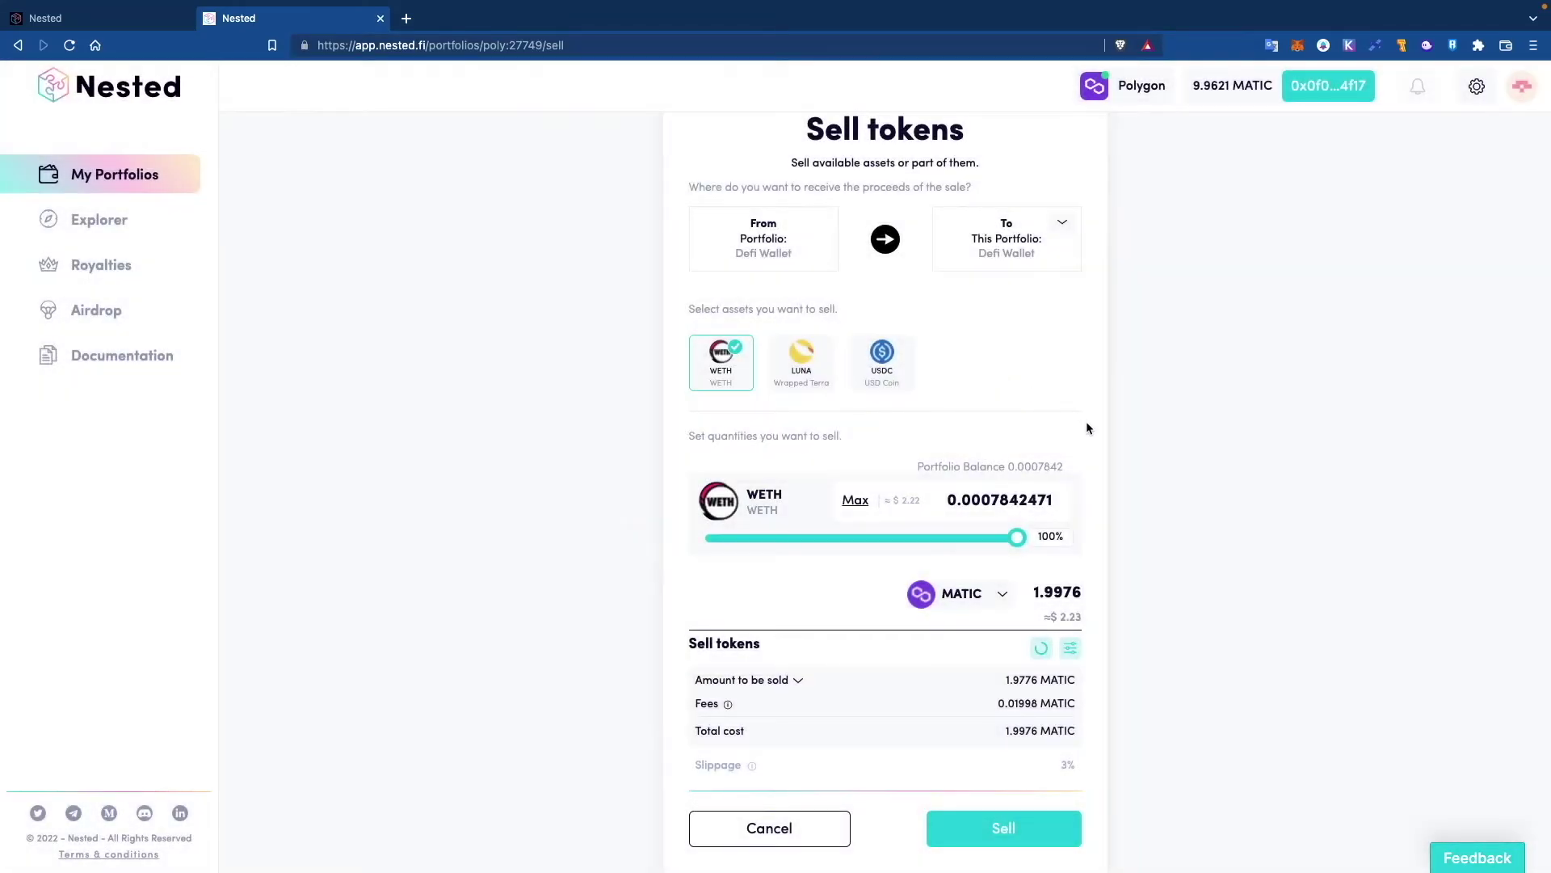
Step: Add LUNA and USDC to the assets to sell and check the payout tokens offered for this selection
click(833, 362)
click(880, 360)
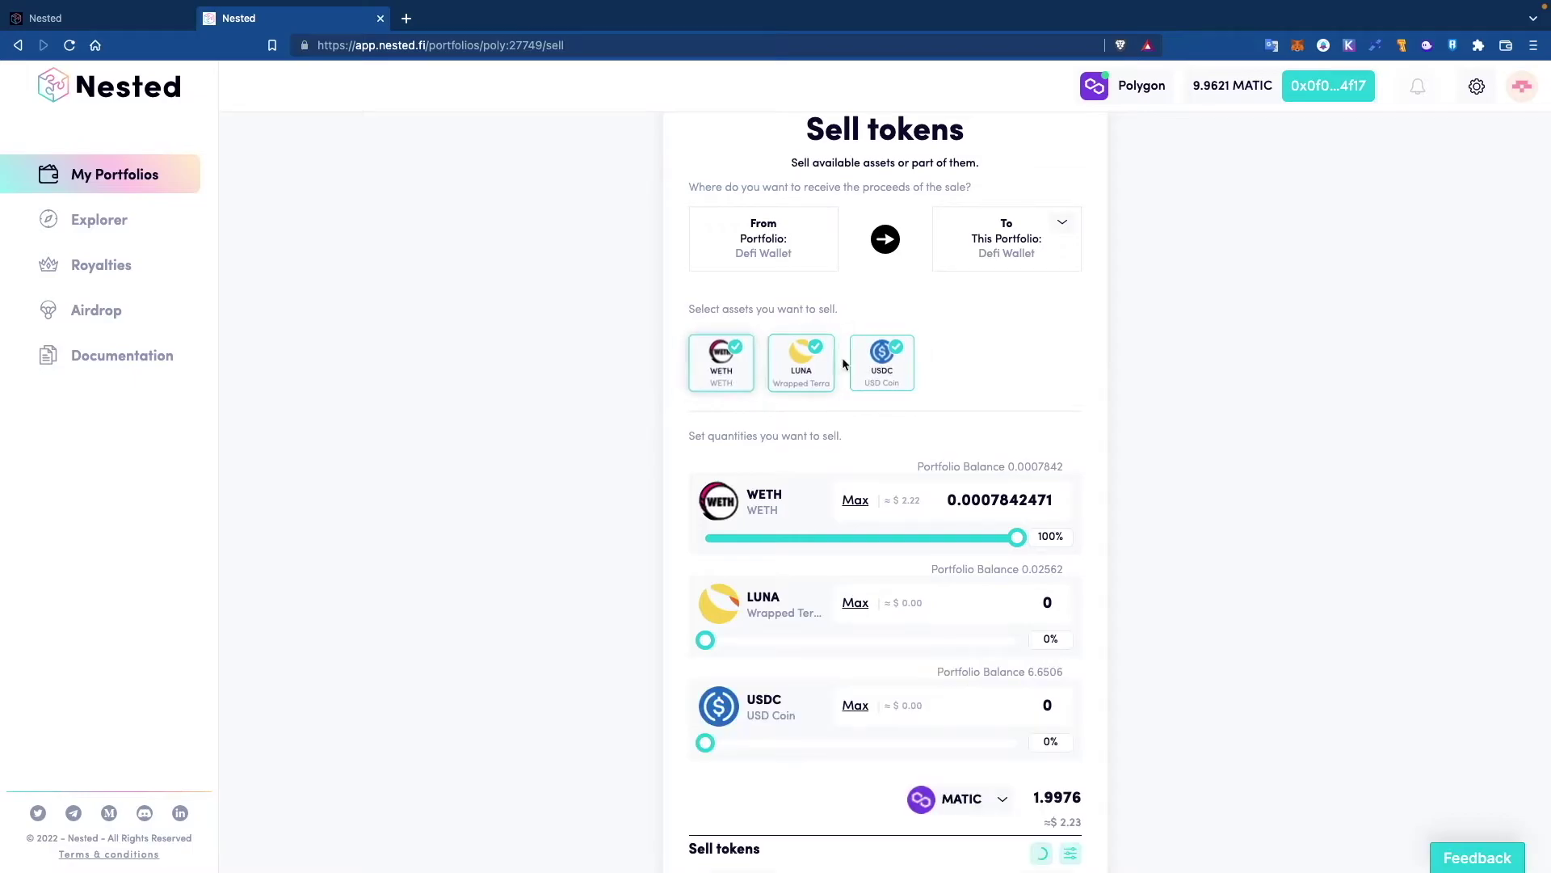
scroll(959, 425, down, 1)
scroll(958, 425, down, 5)
click(961, 593)
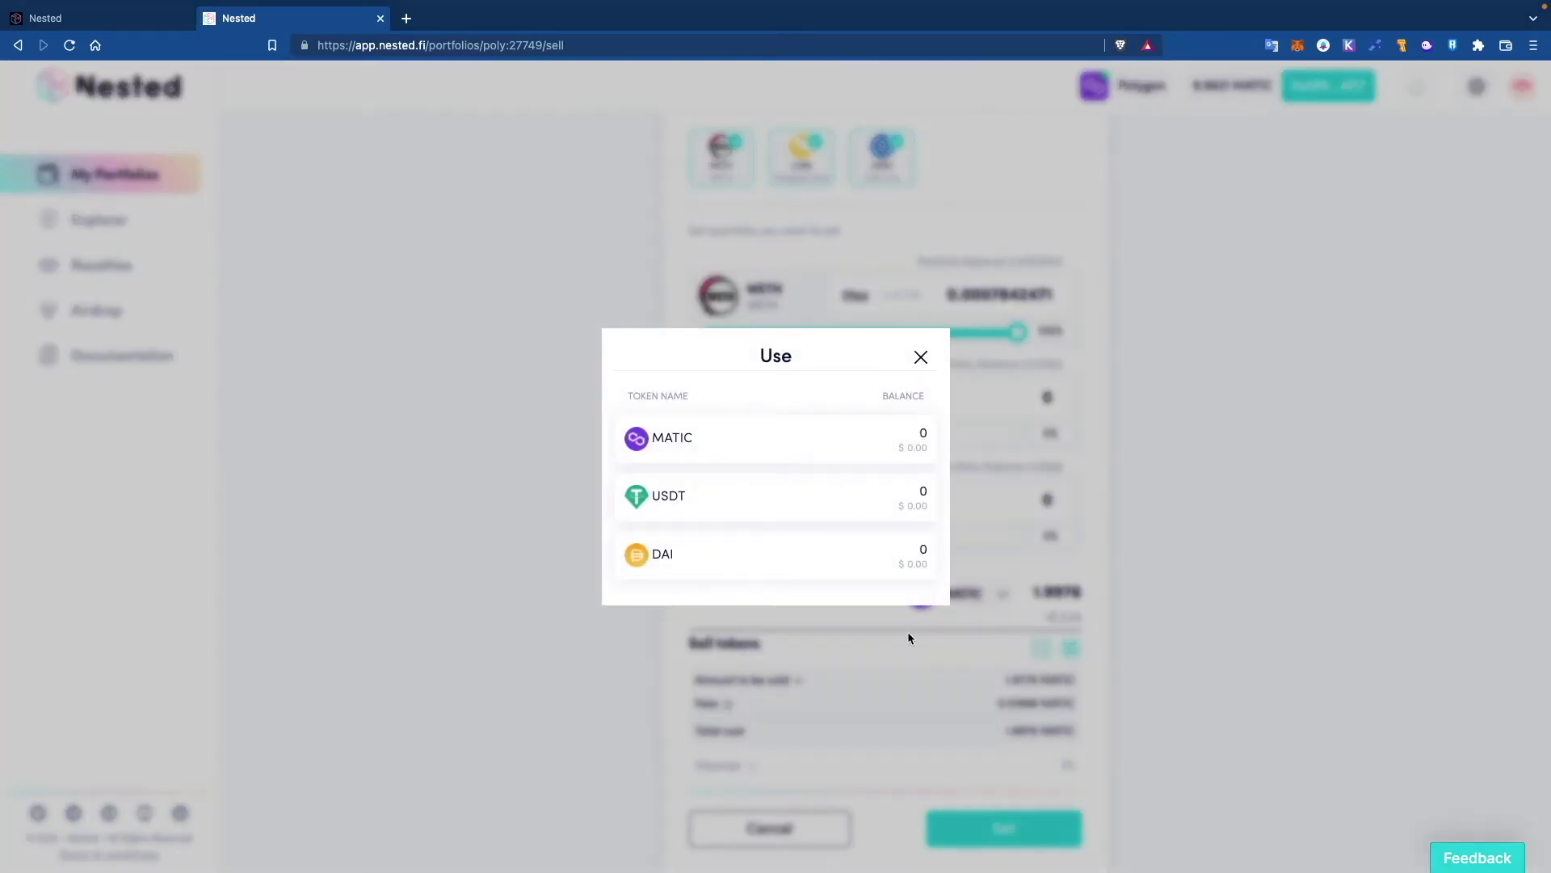
click(924, 353)
scroll(1011, 461, up, 5)
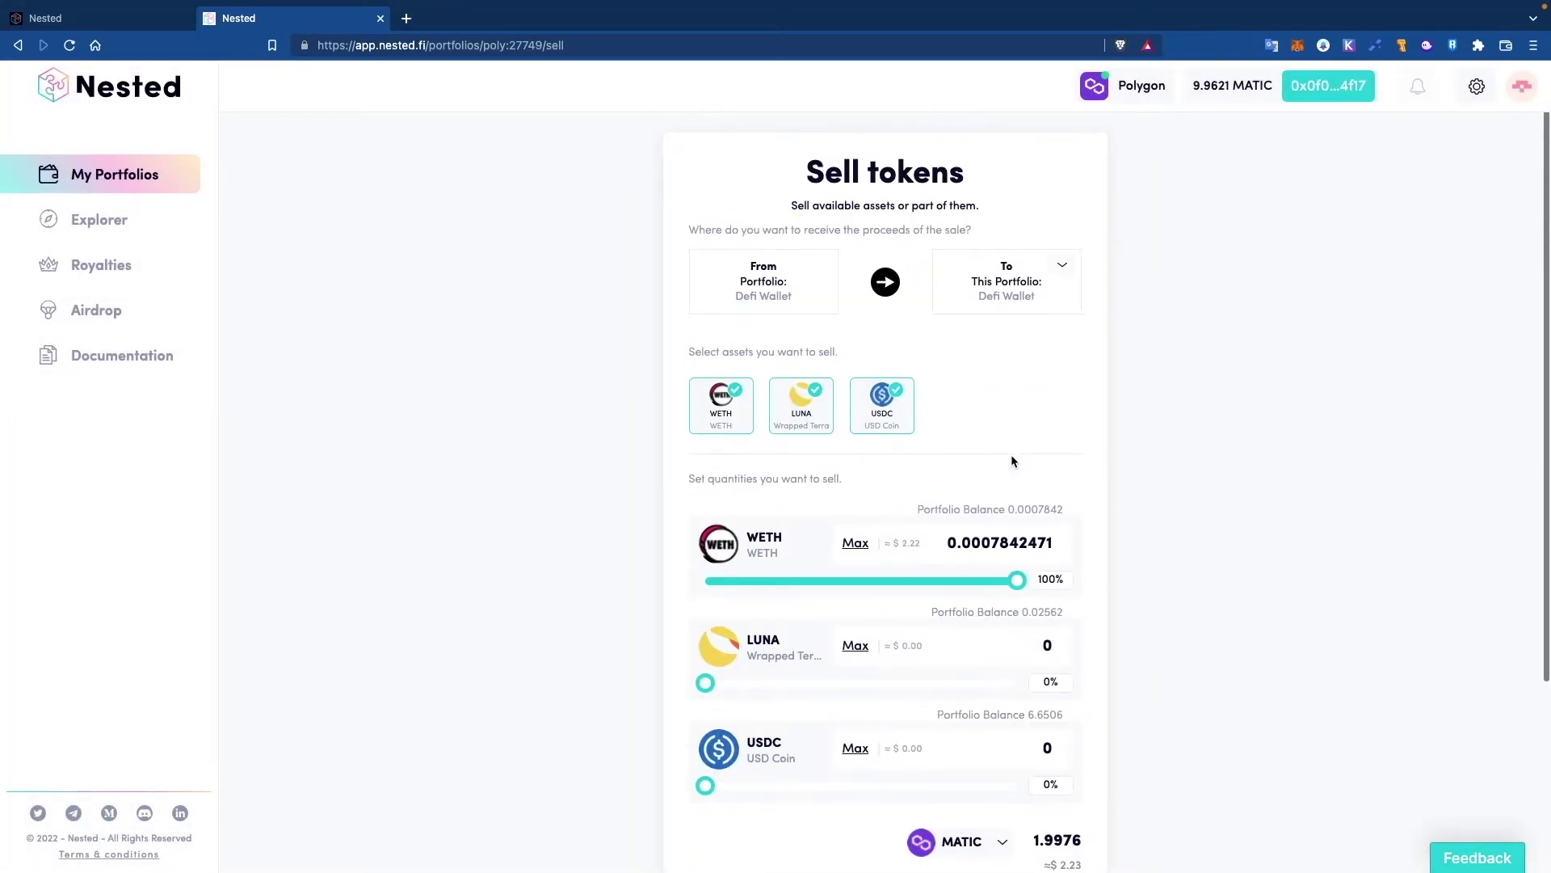
Step: Set the sale's destination to My Wallet and the LUNA and USDC quantities to 100%, with MATIC as the payout token
click(1060, 265)
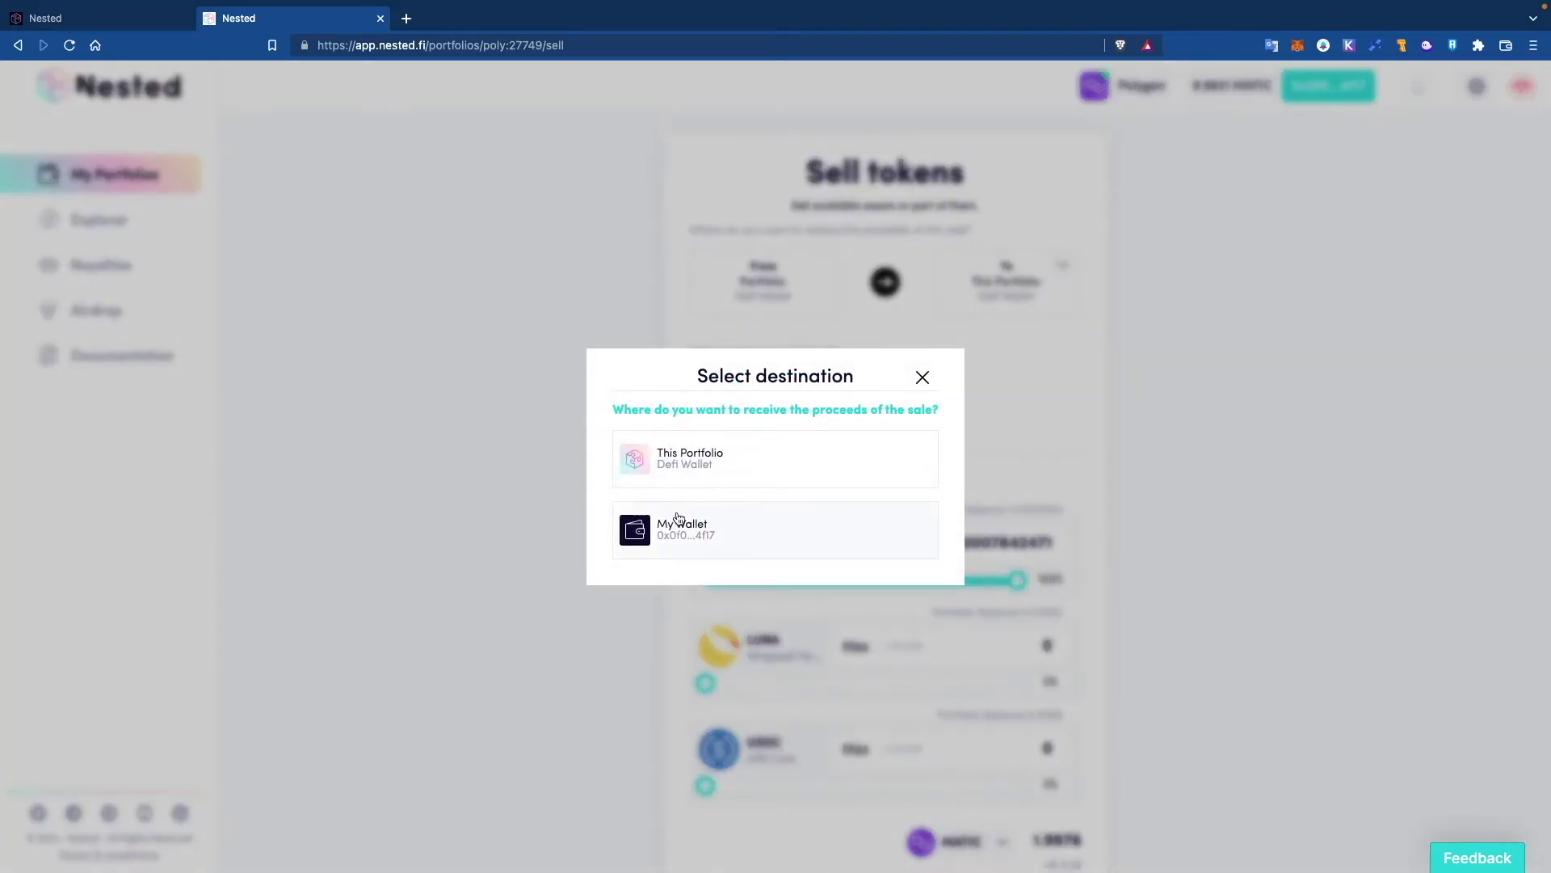
click(641, 523)
scroll(1026, 443, down, 5)
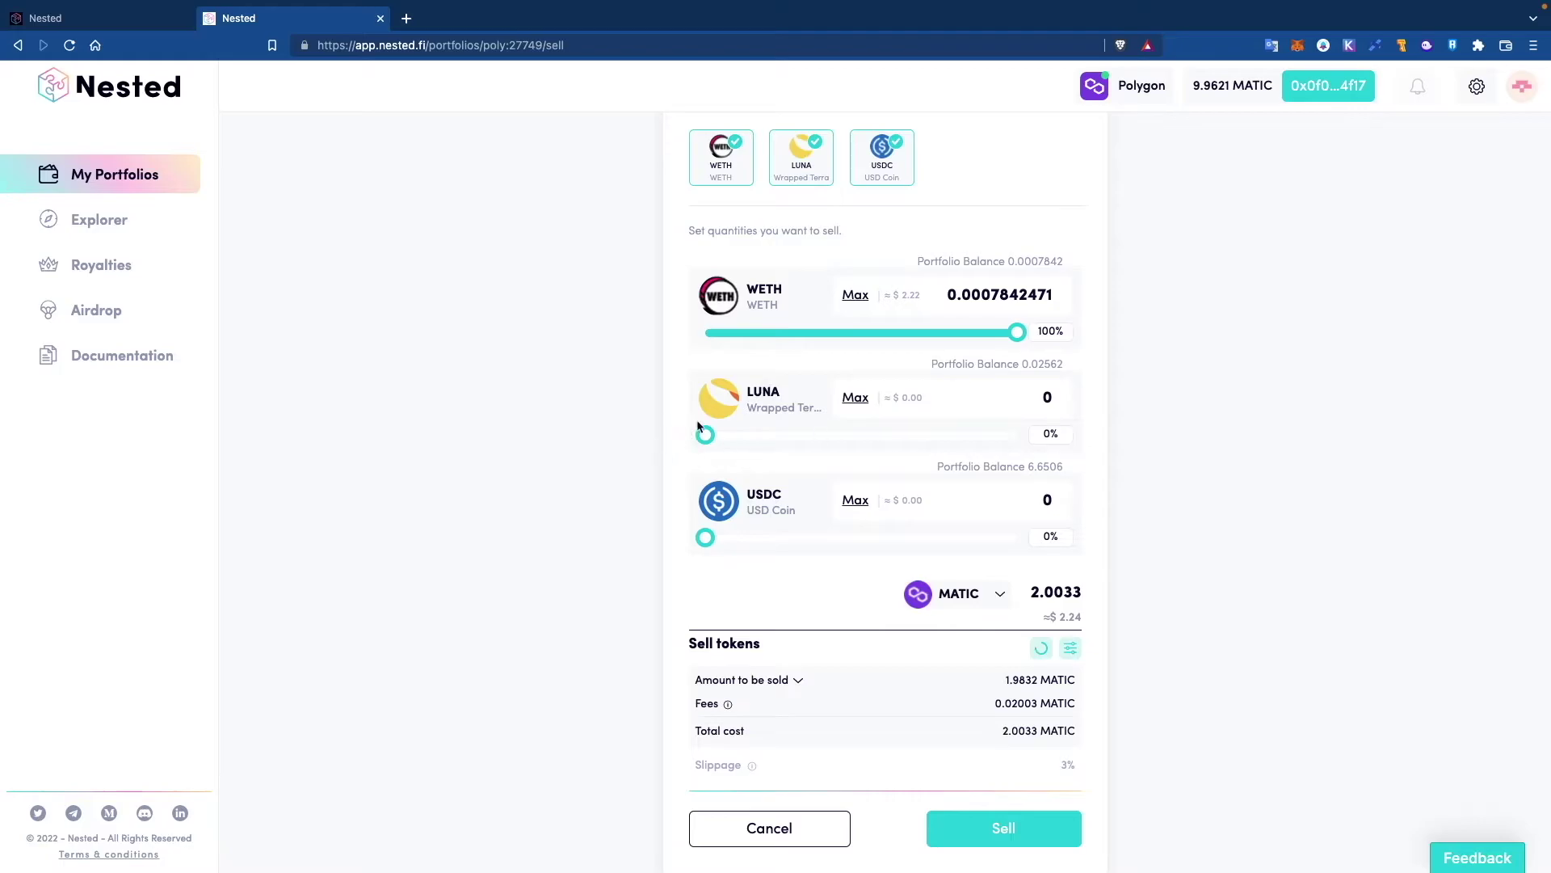
drag(709, 438, 1026, 436)
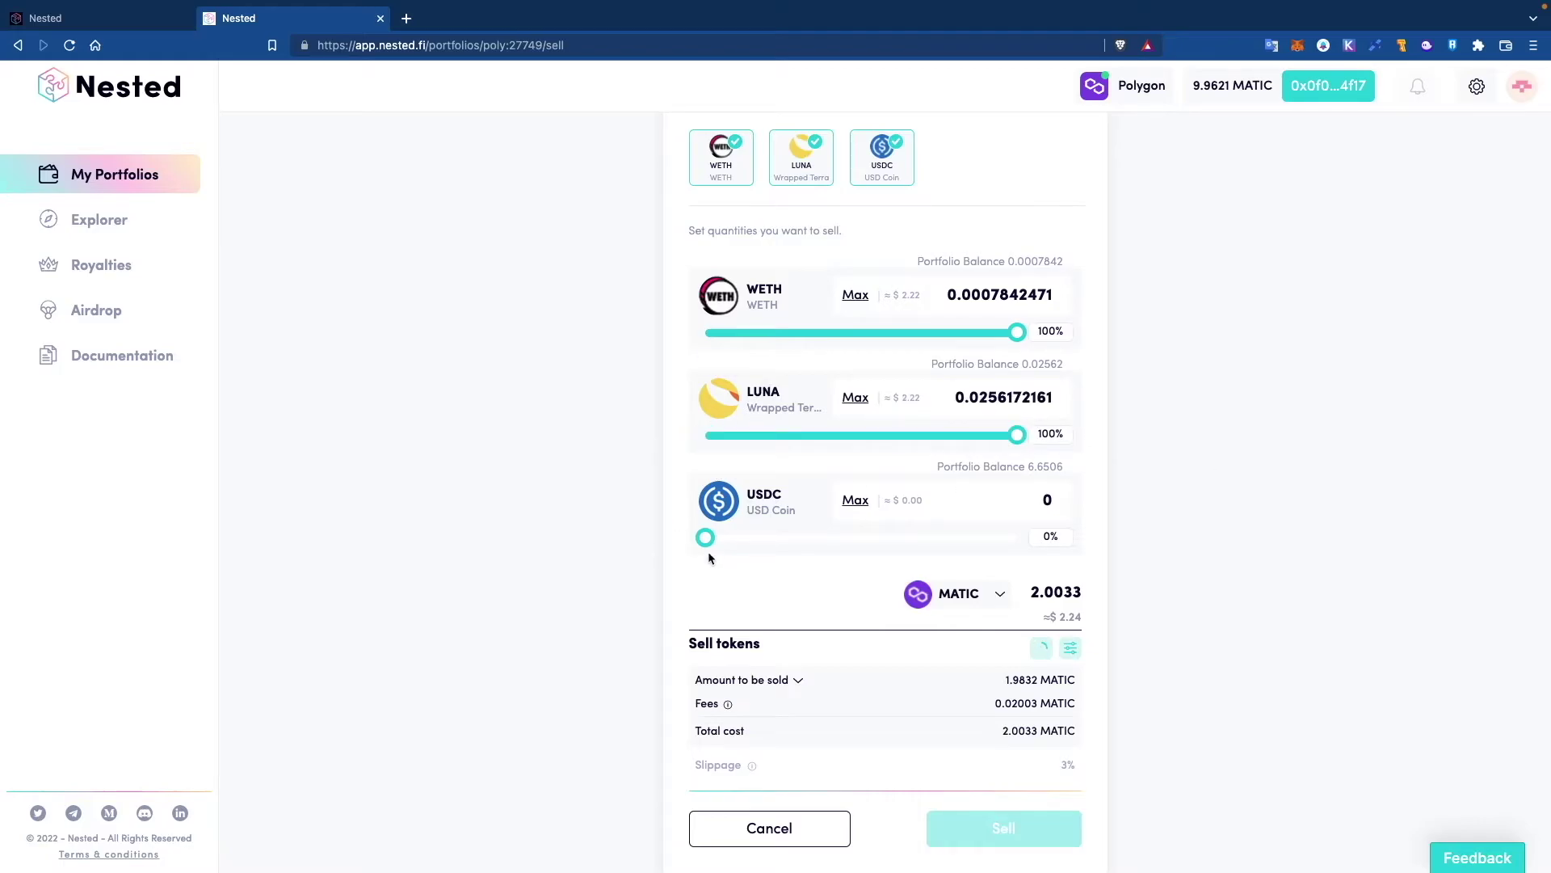
drag(707, 540, 1325, 508)
click(963, 594)
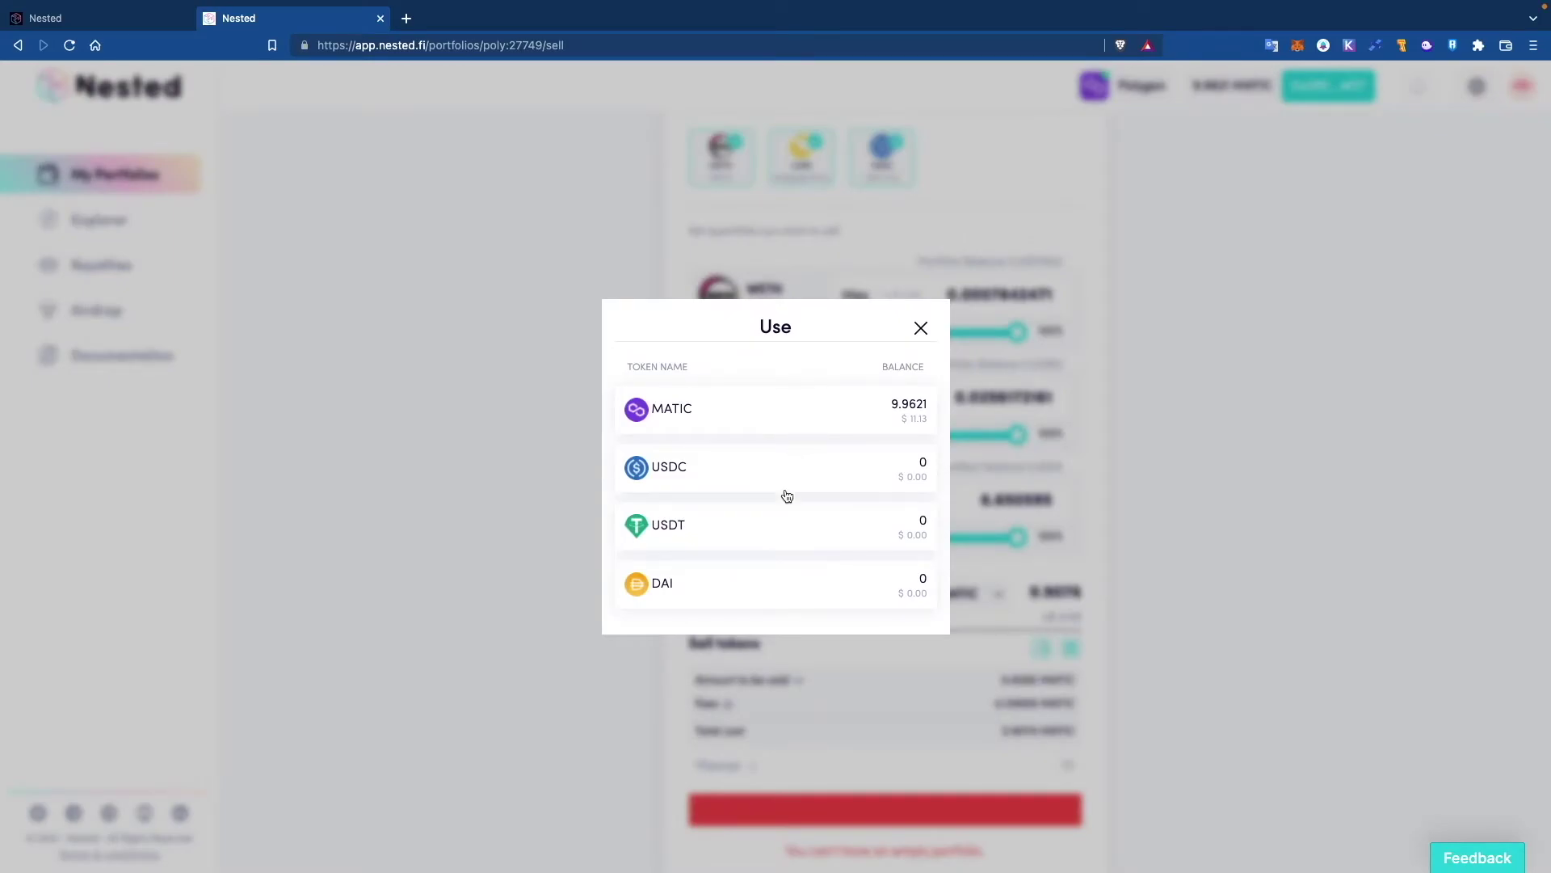
click(857, 422)
Step: Open the Sell all option for the Defi Wallet portfolio, then cancel the sale and return to the portfolio details
scroll(898, 630, down, 3)
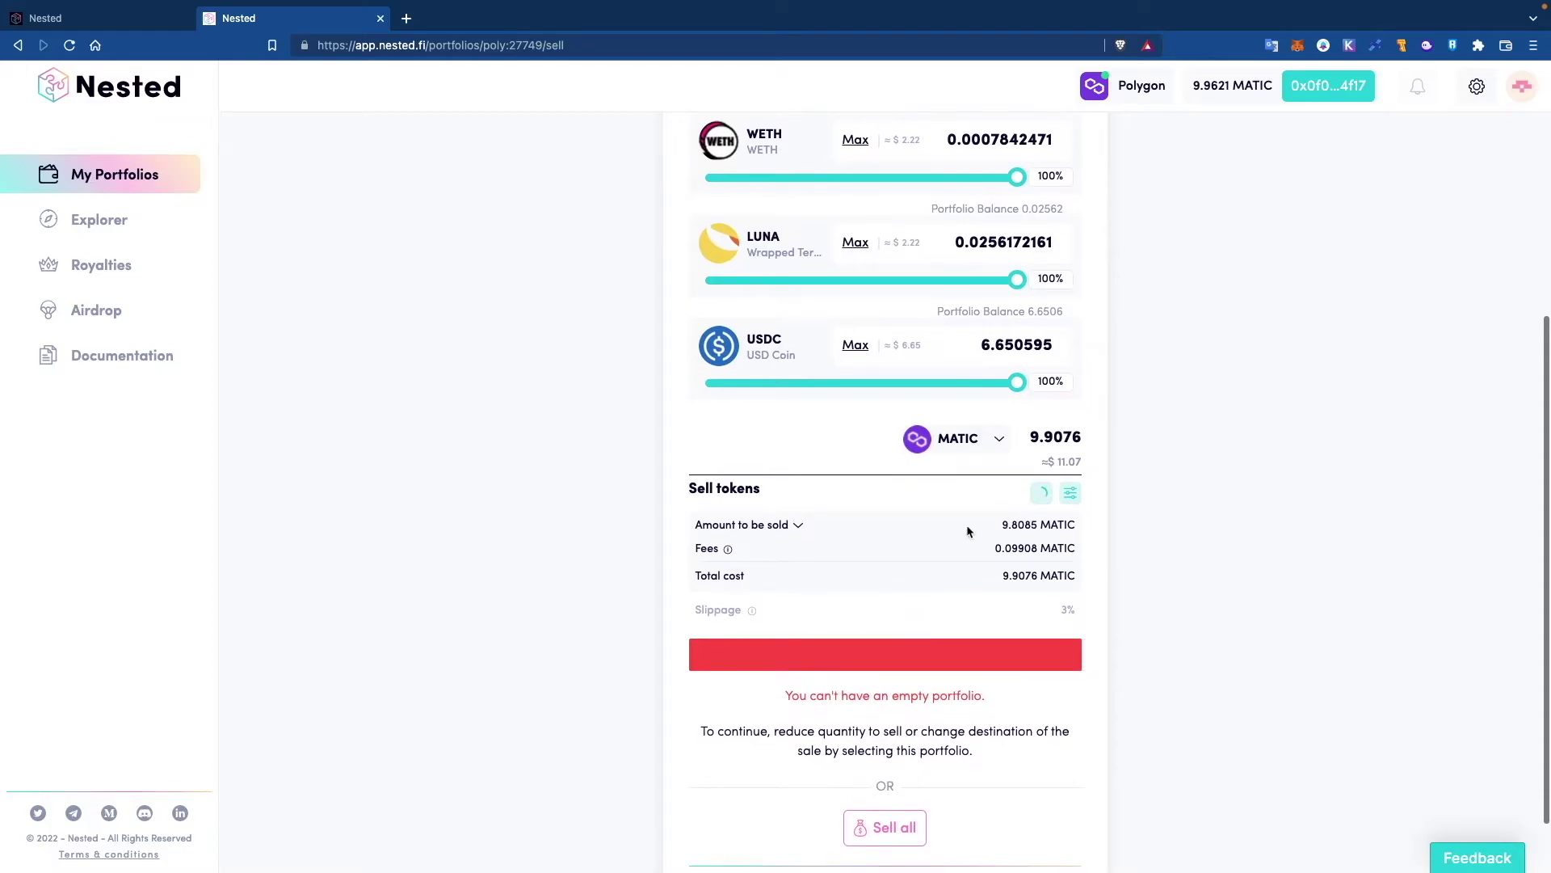
scroll(839, 535, down, 2)
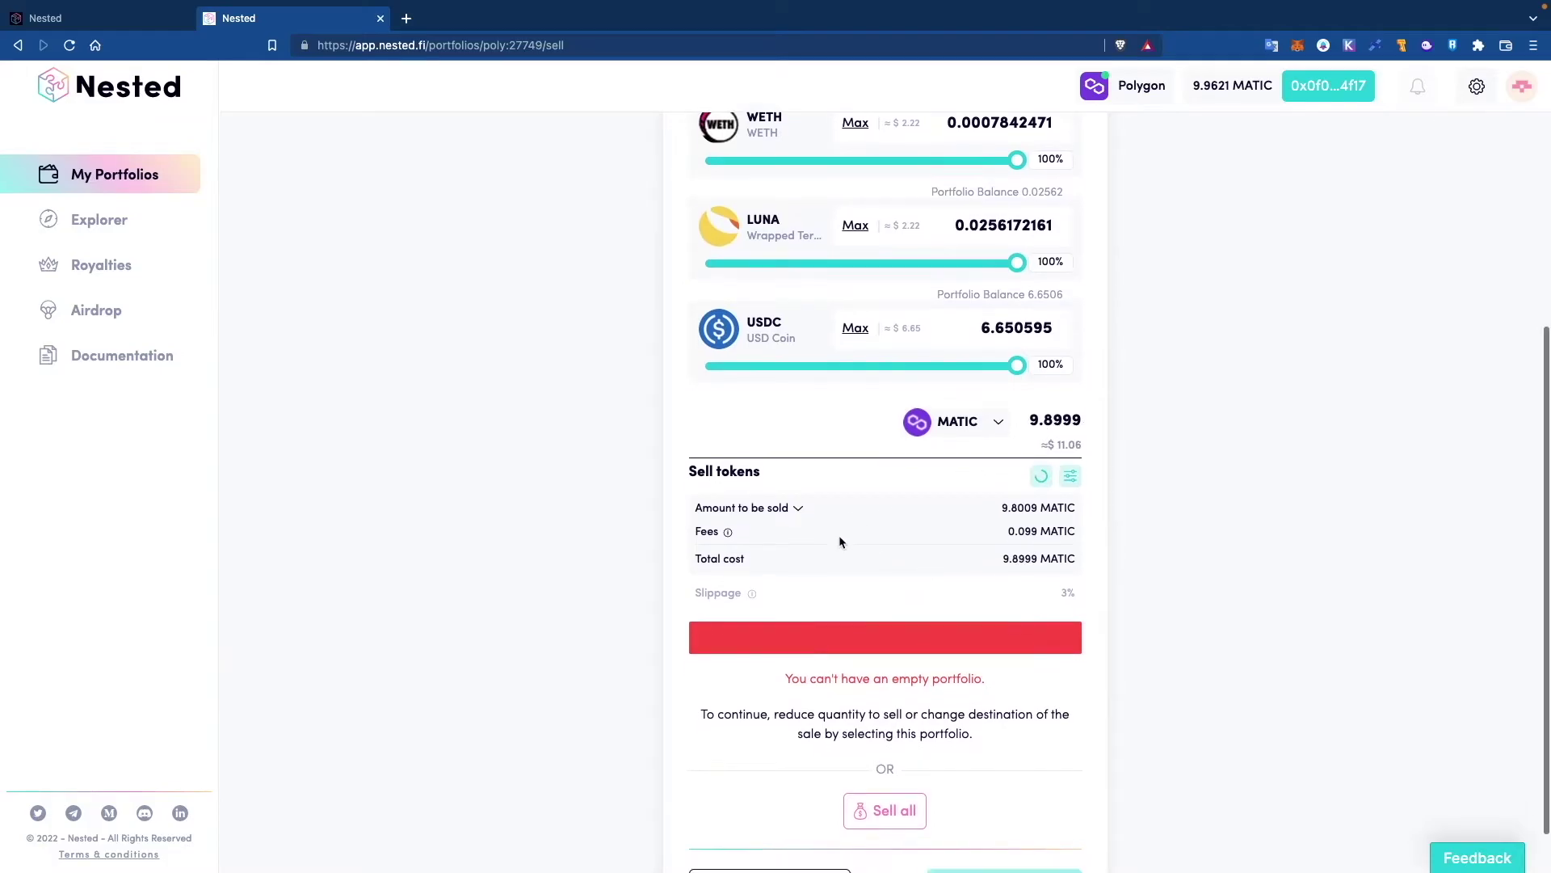
click(897, 745)
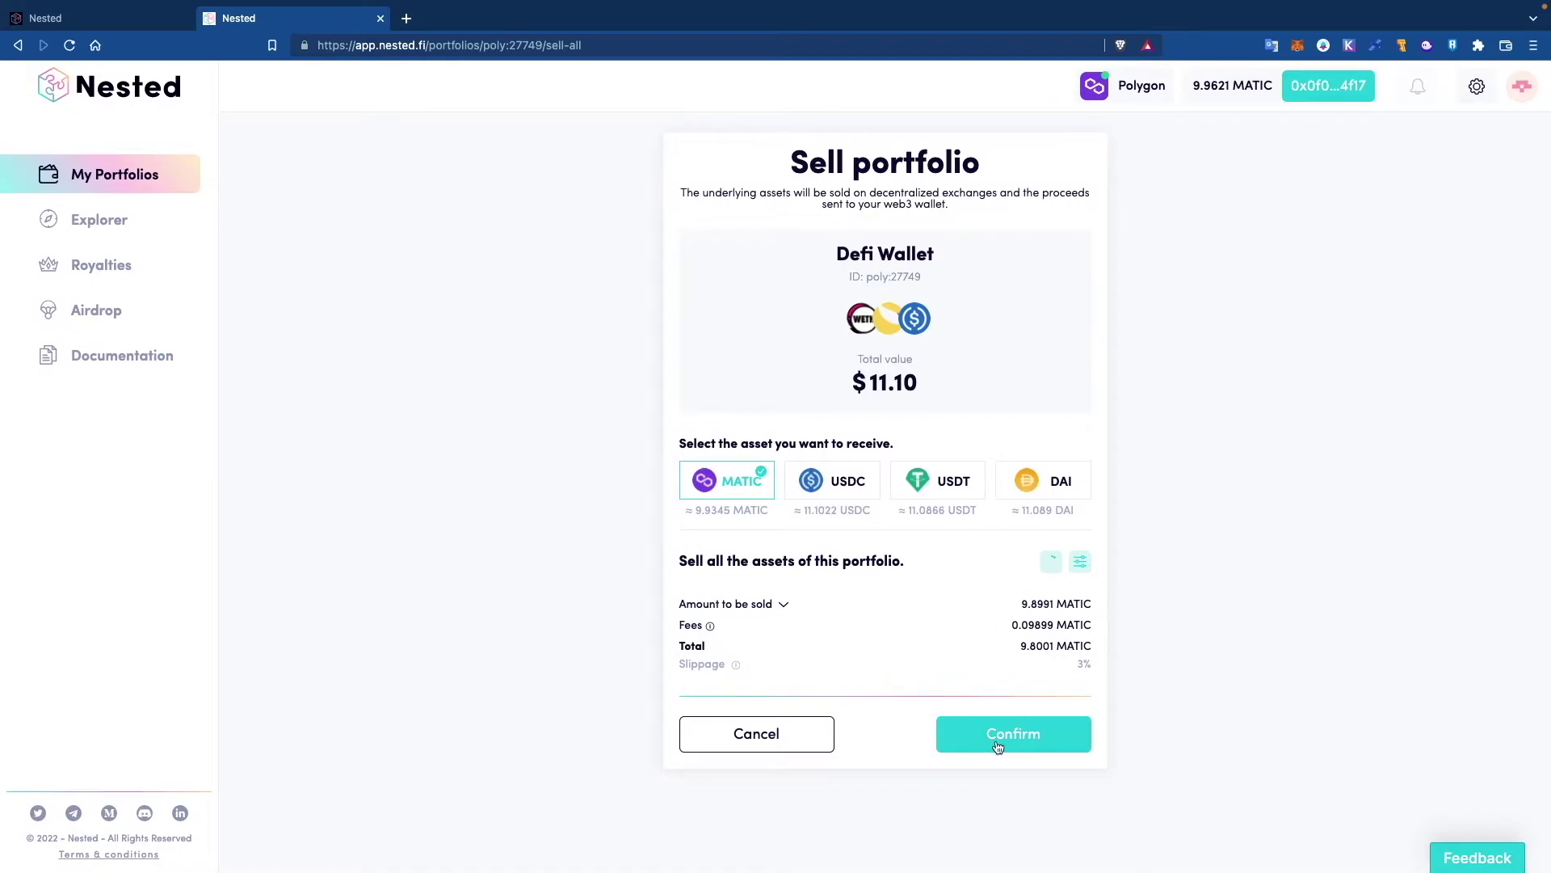
click(807, 730)
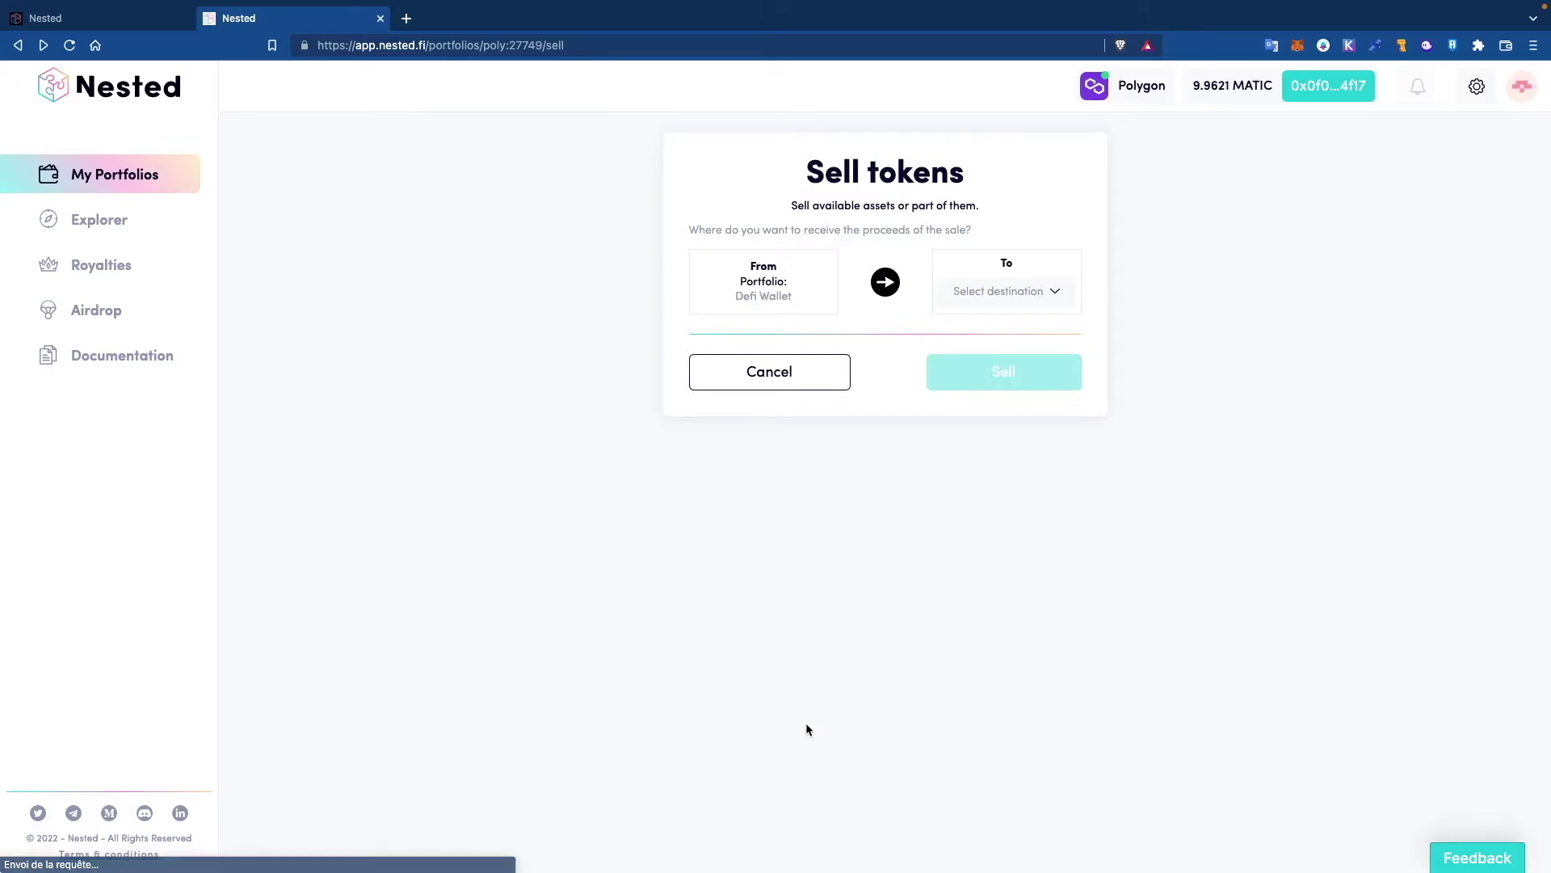
click(779, 371)
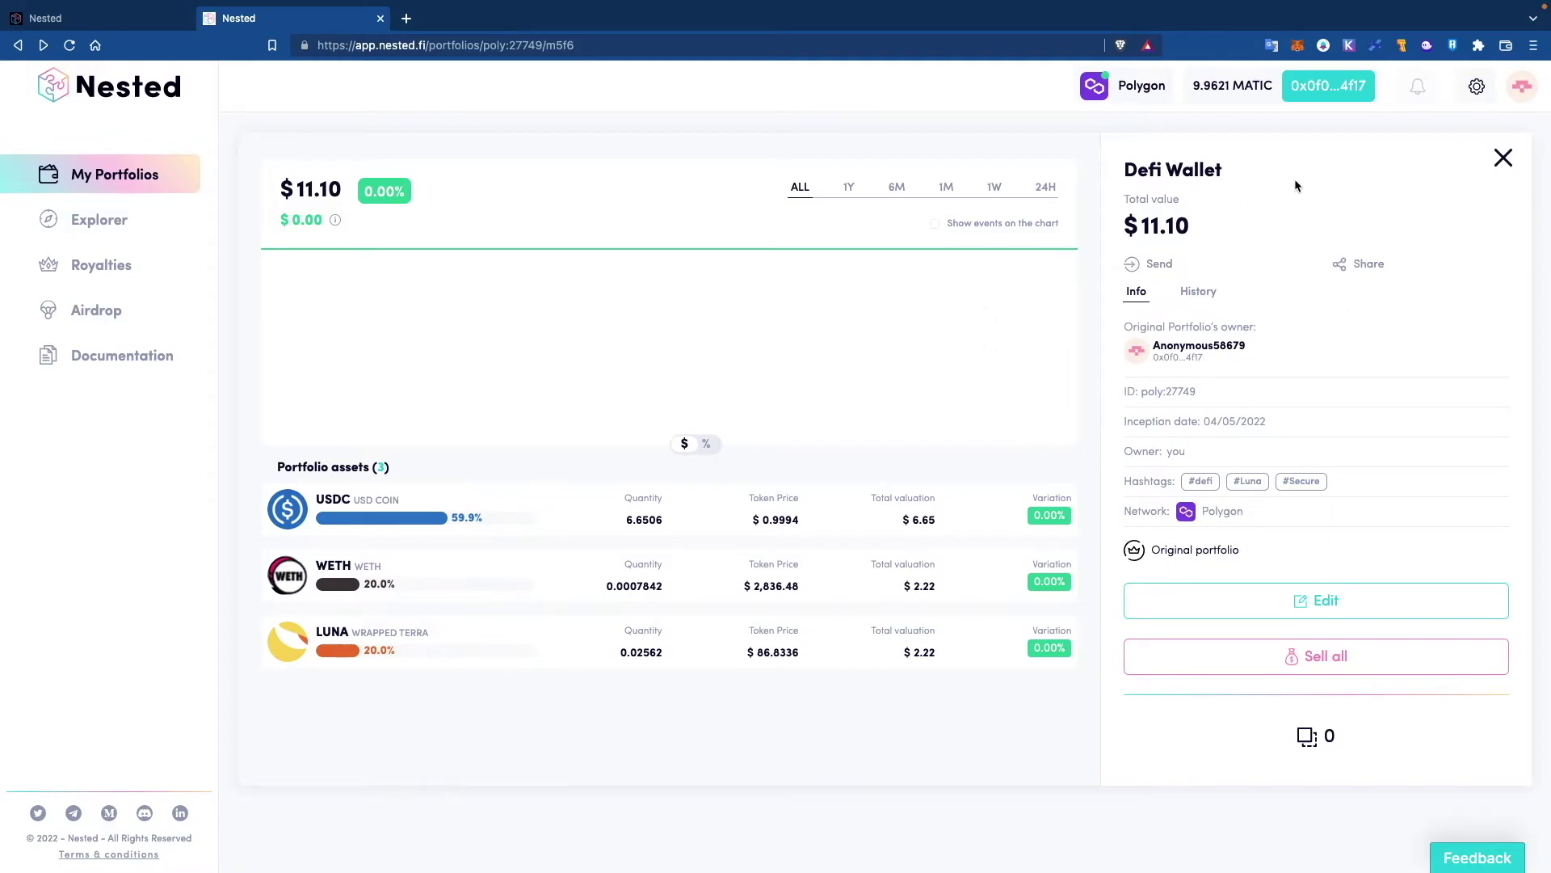
Step: Show the Defi Wallet portfolio's history and switch its performance chart to percentages
click(1212, 295)
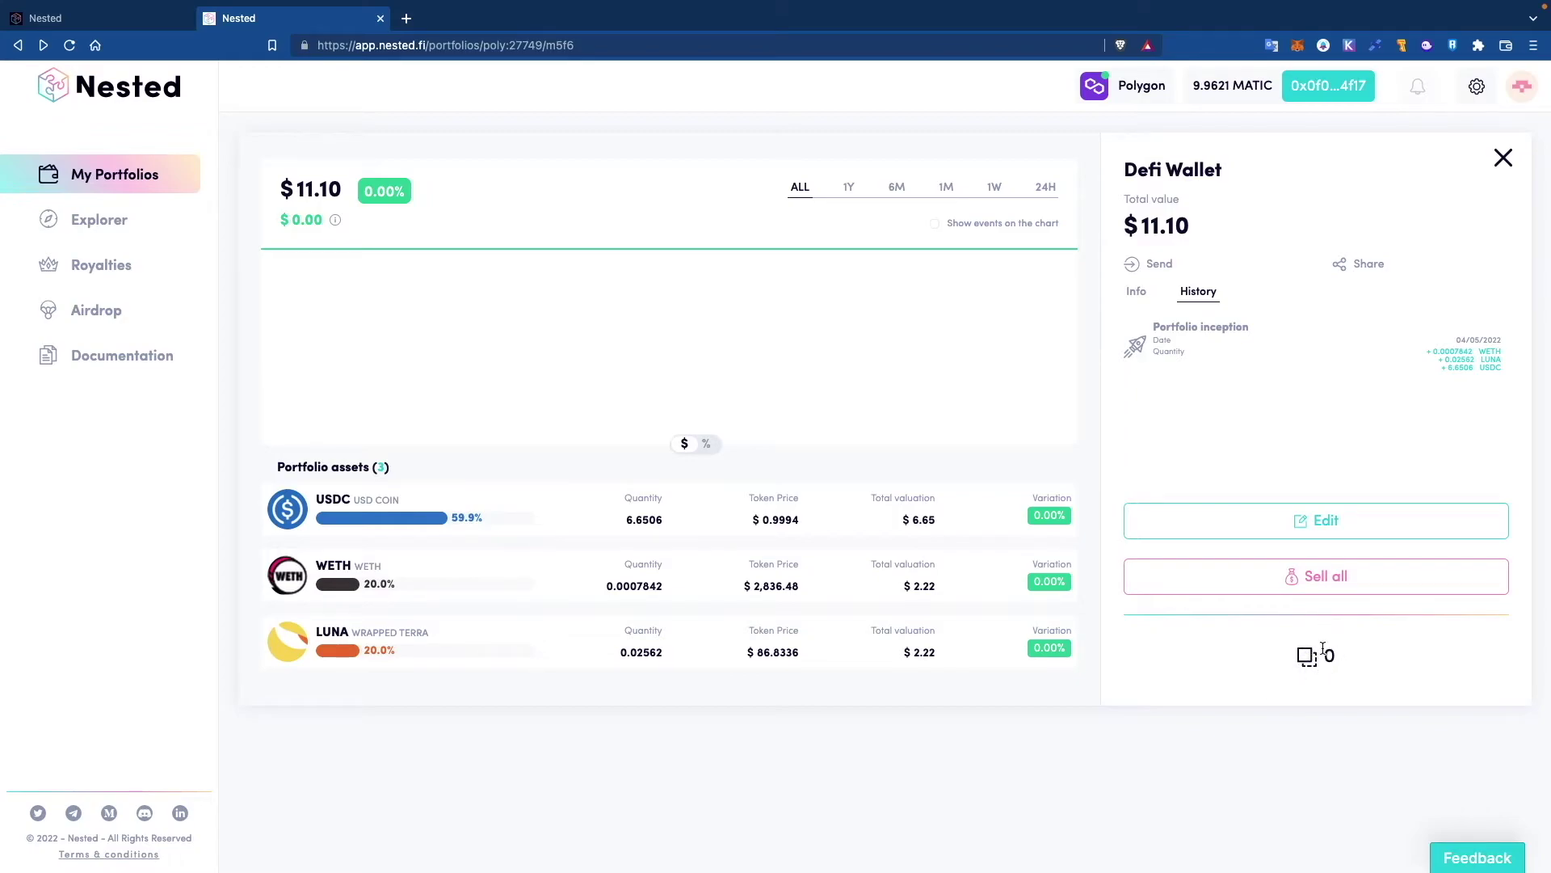
click(685, 446)
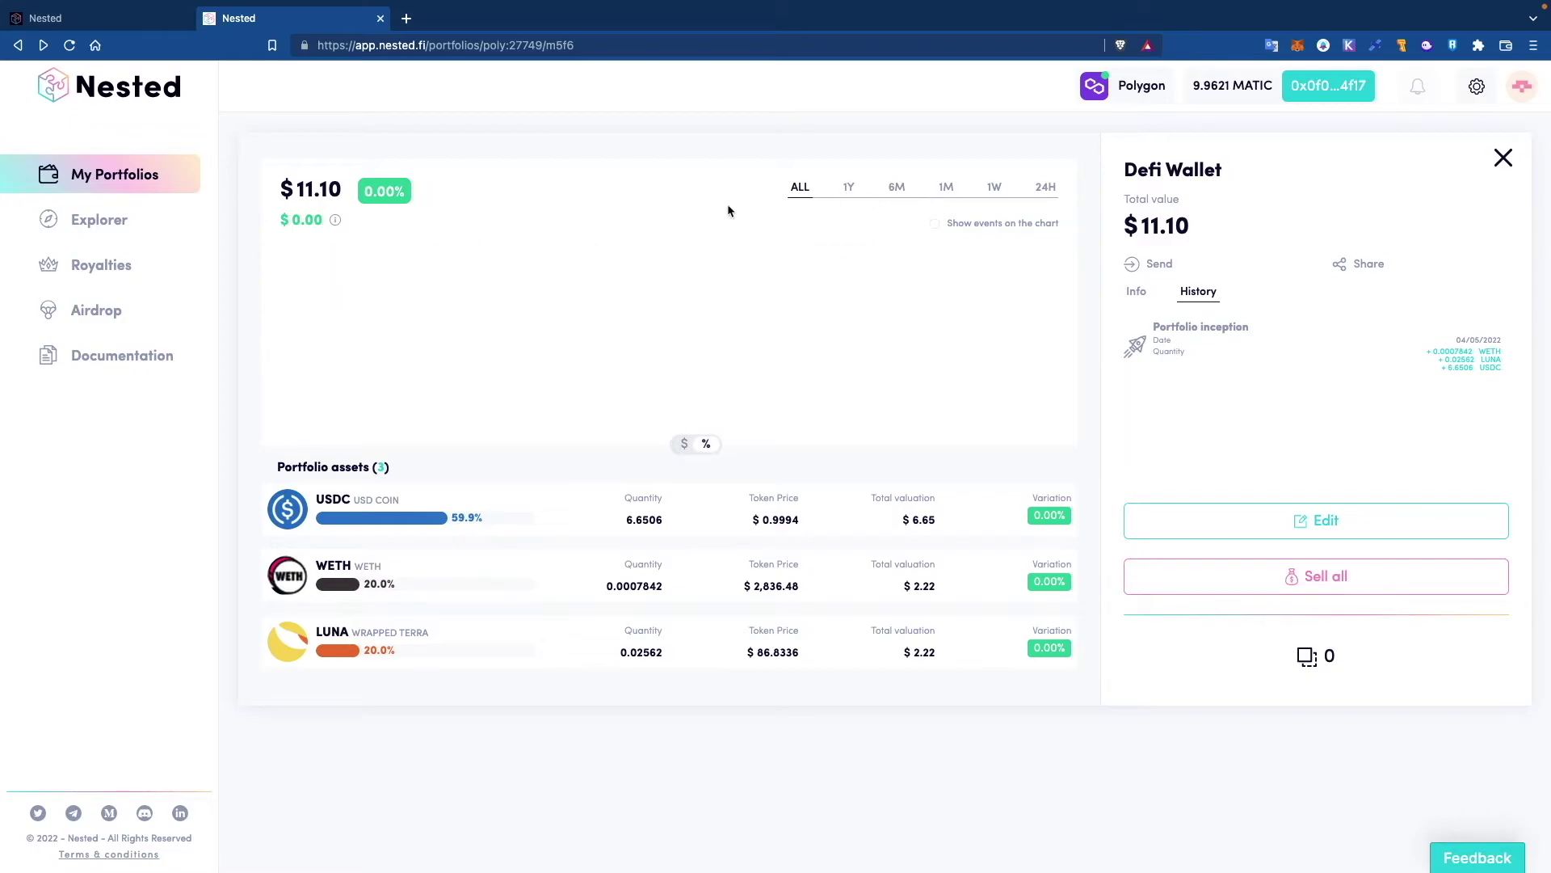
Step: Open the Explorer of public portfolios and filter it to the Polygon network
click(96, 221)
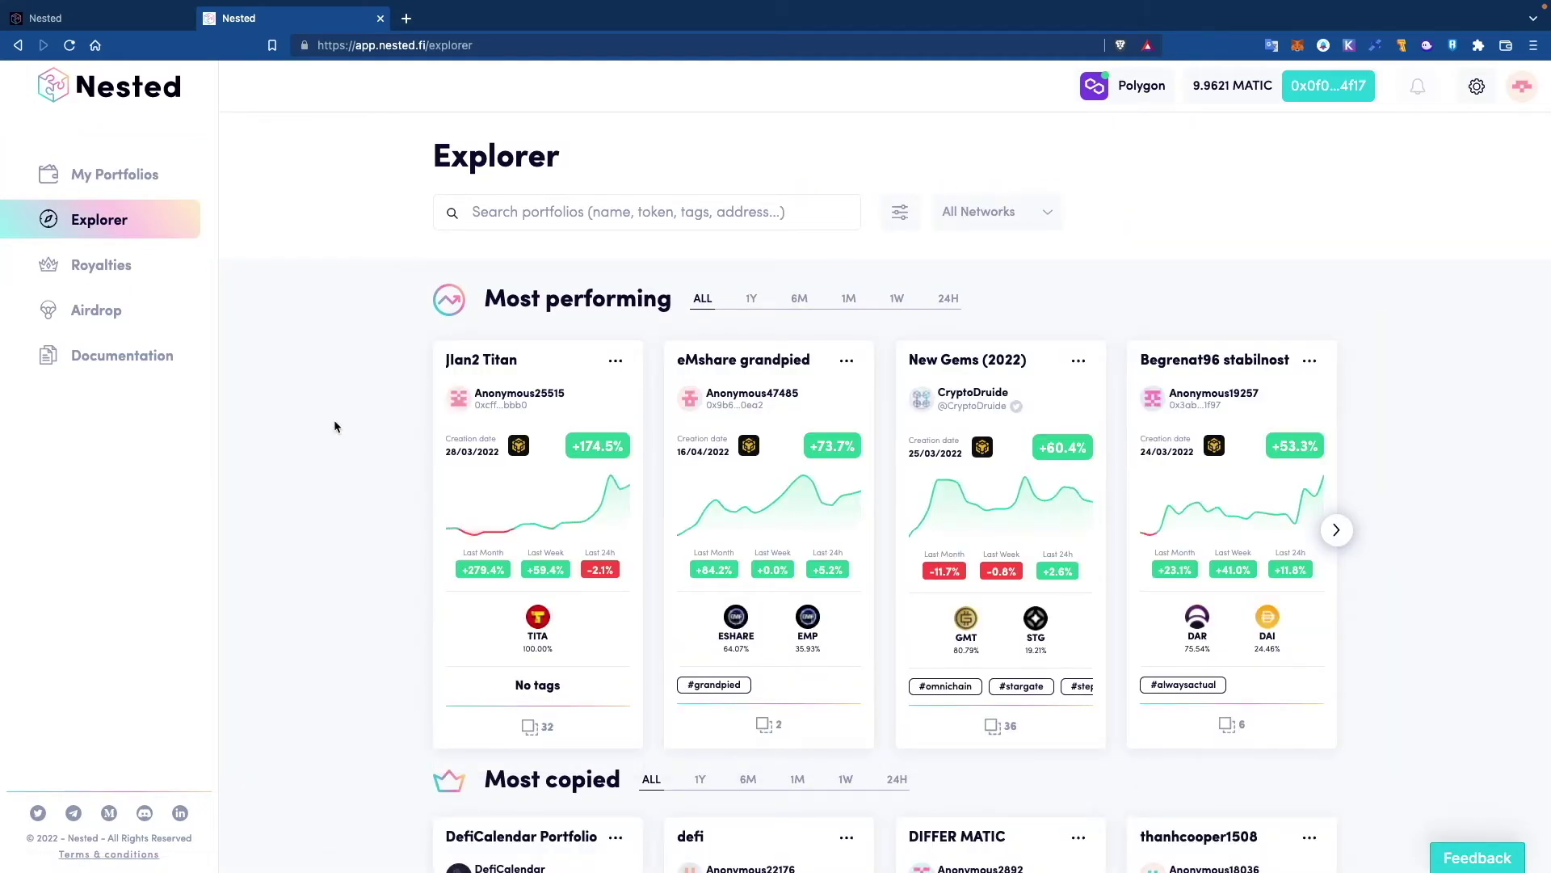
scroll(352, 480, down, 1)
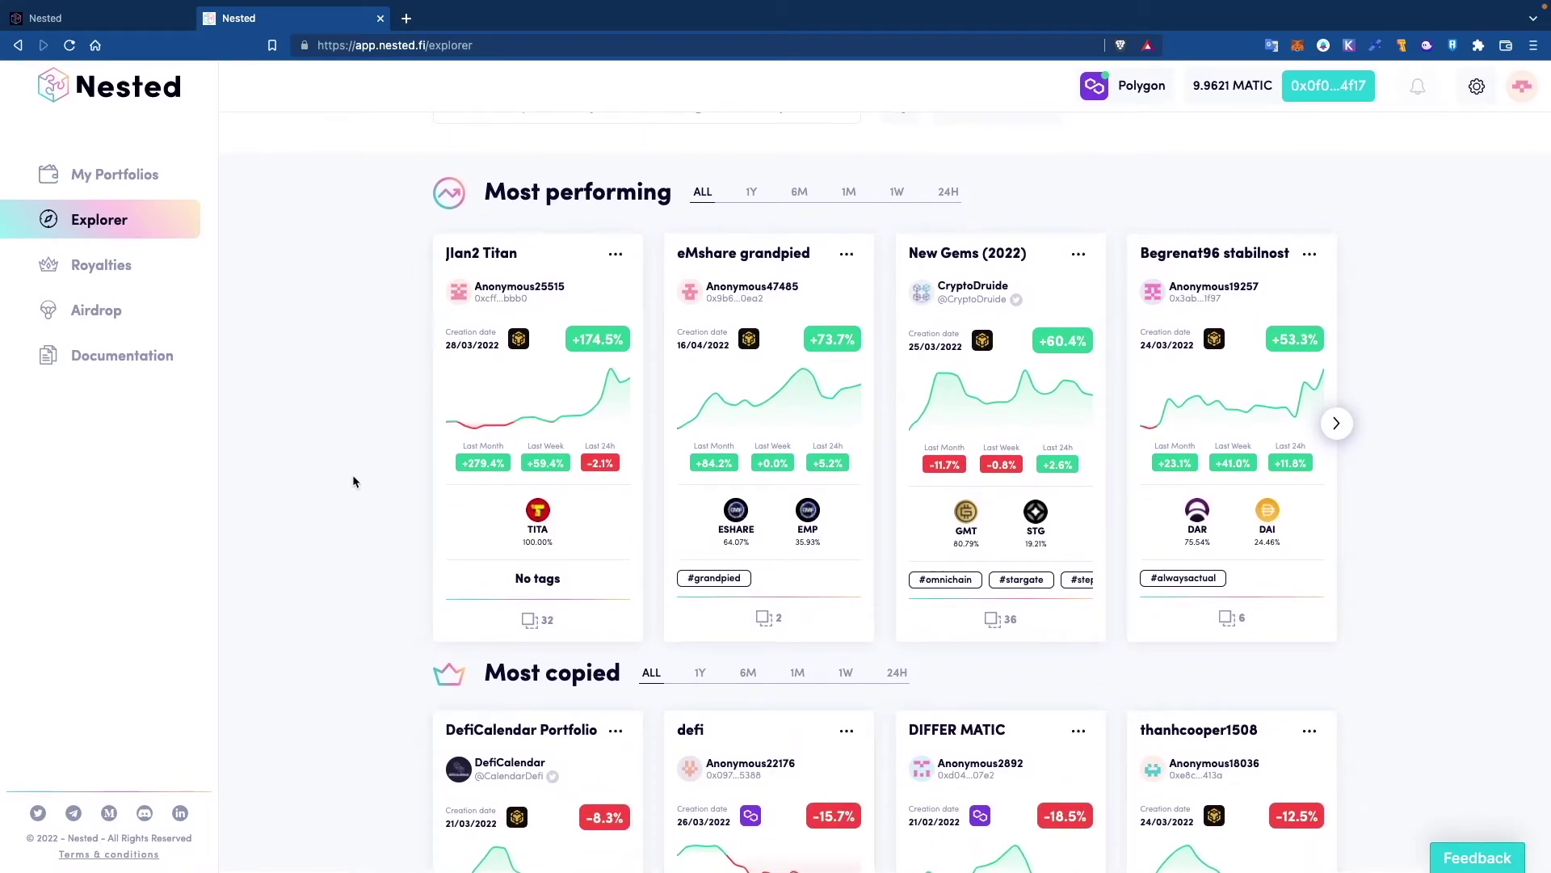
scroll(352, 482, up, 1)
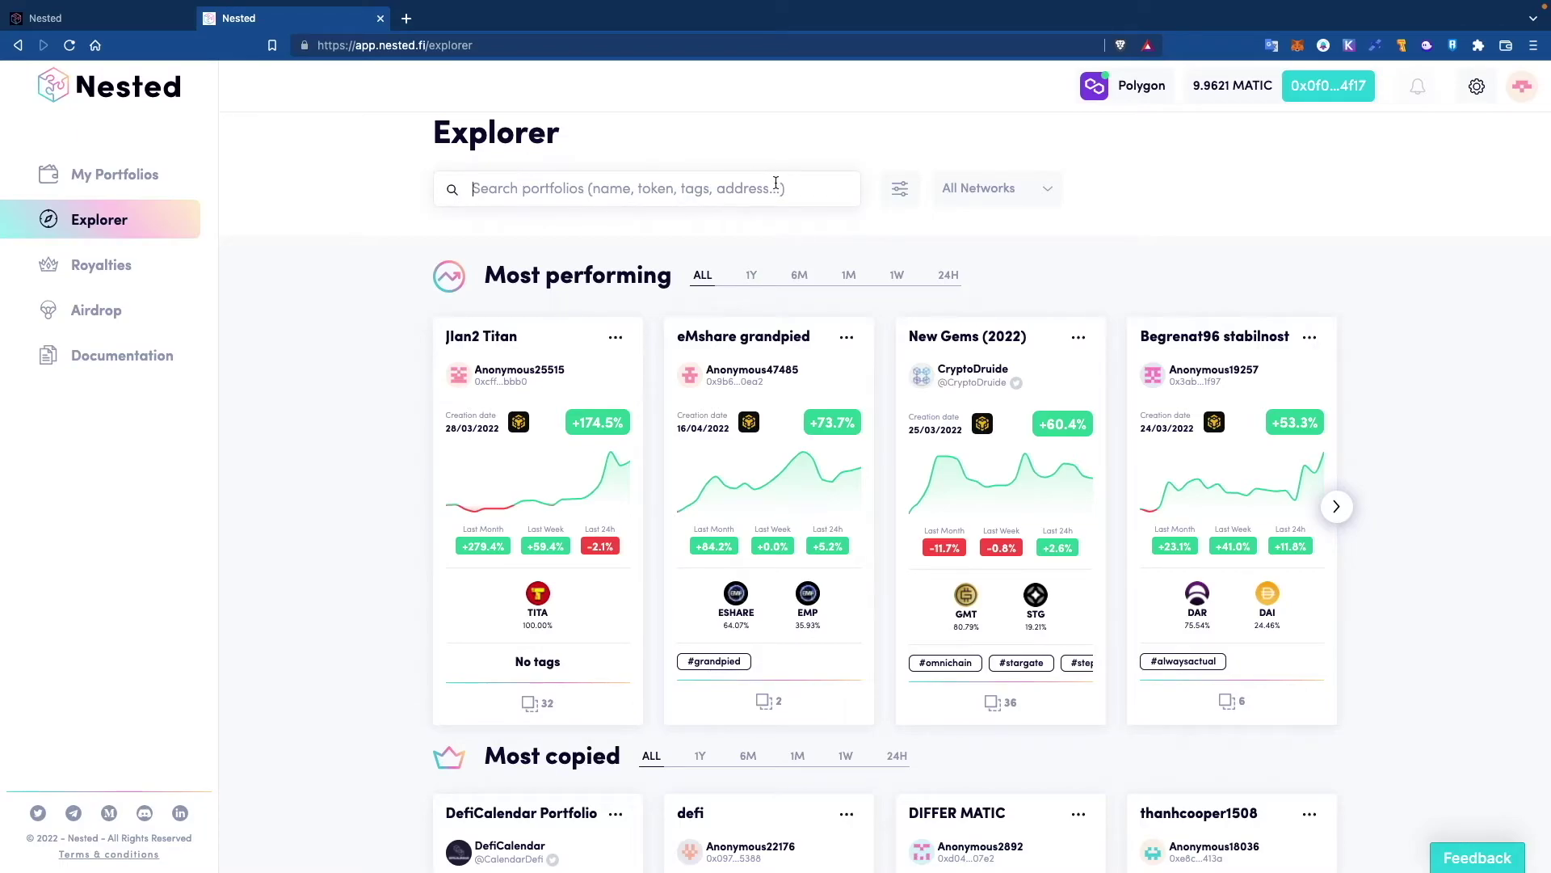
click(979, 191)
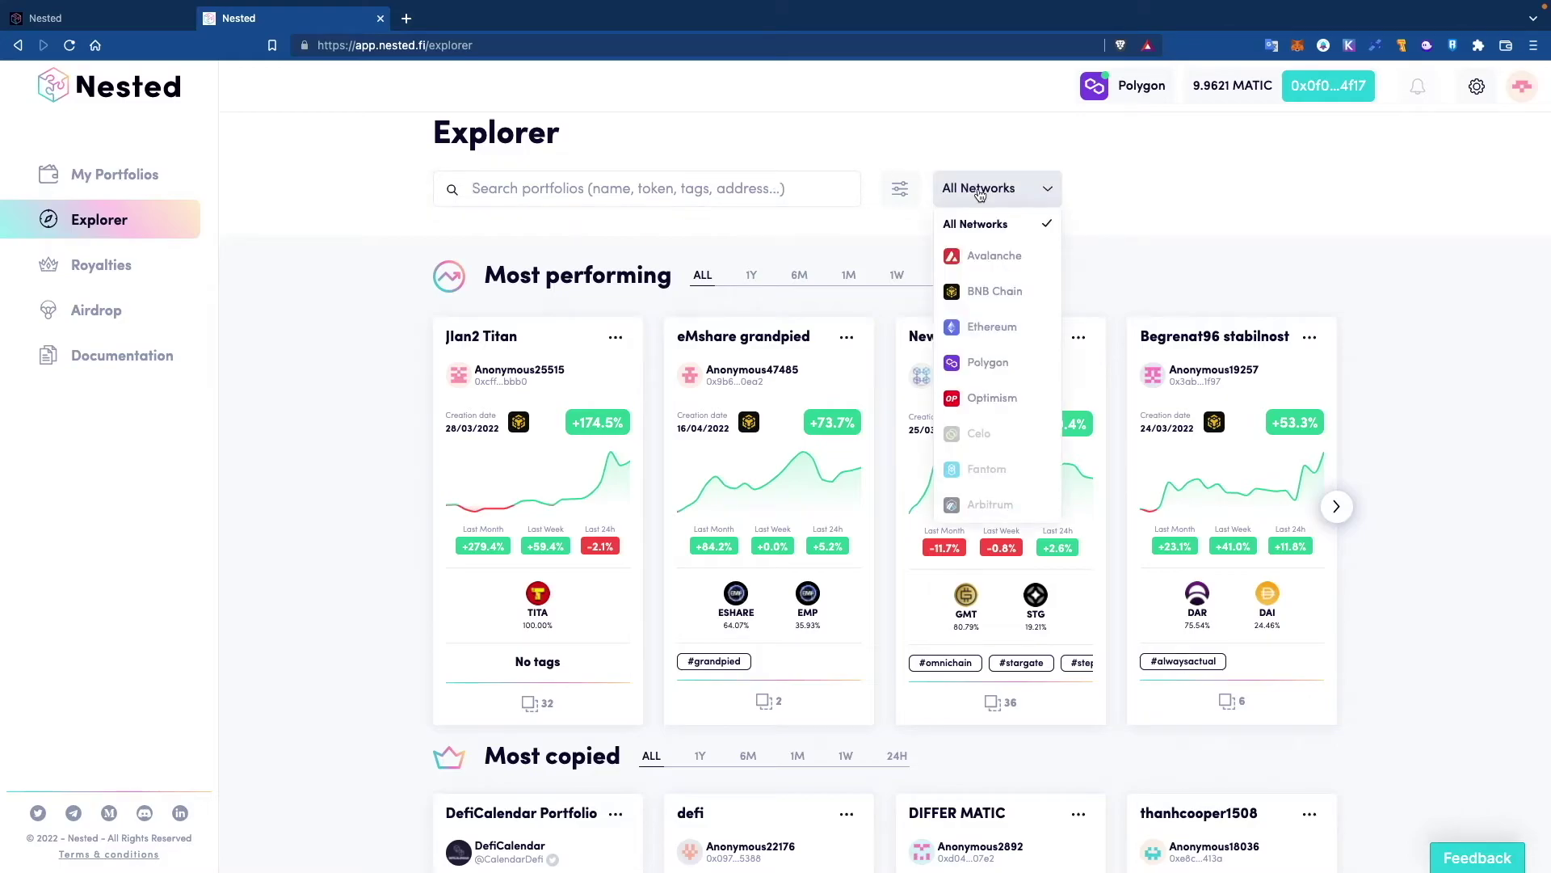
click(980, 365)
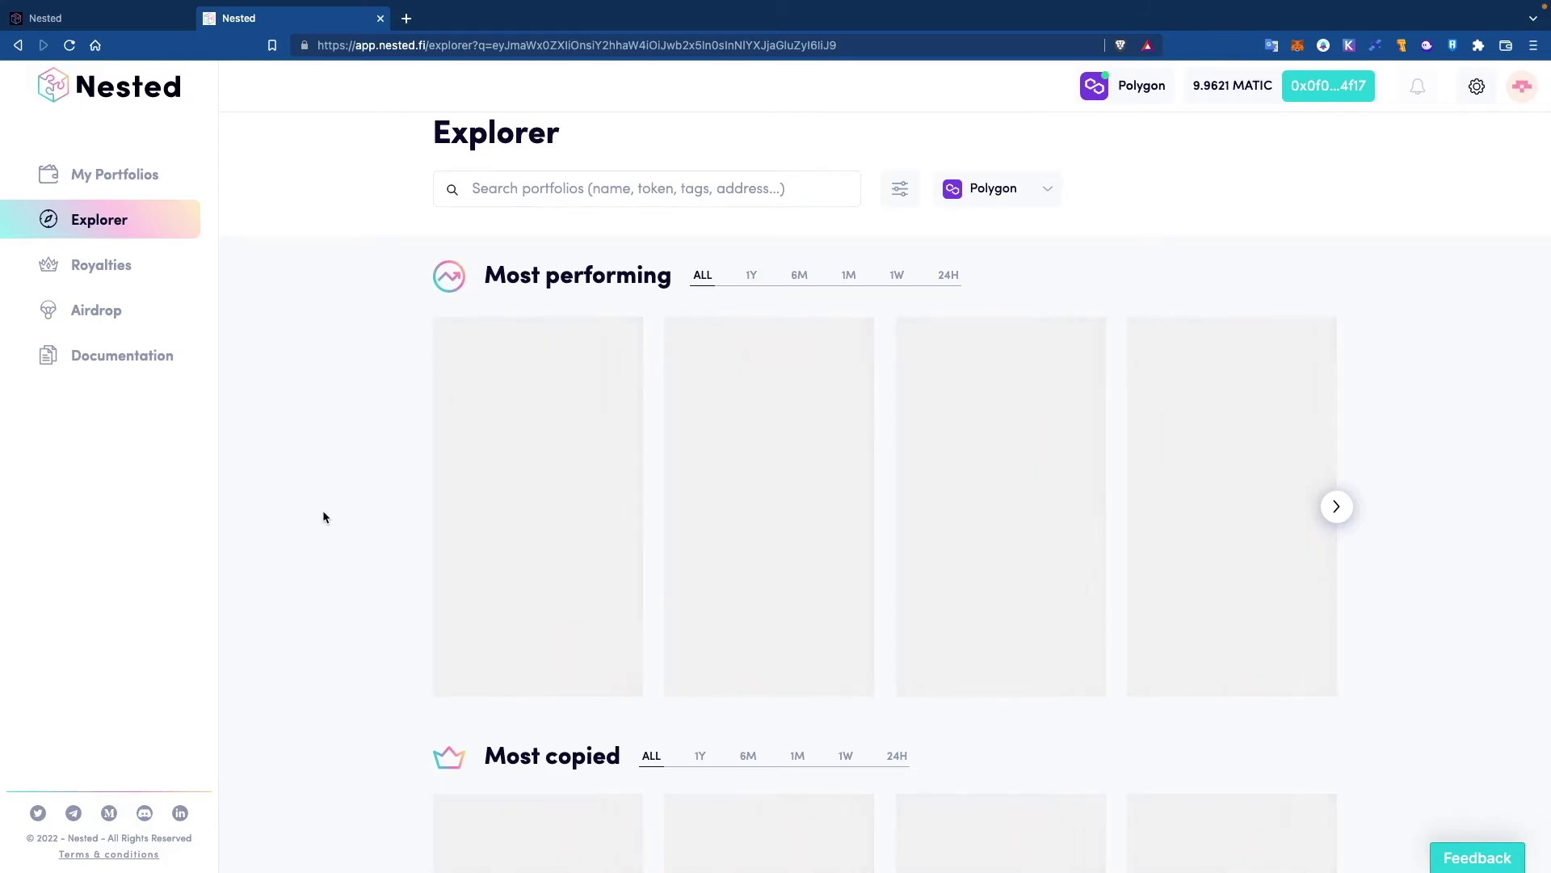
Step: Open the defi portfolio listed under Most copied and start copying it
scroll(323, 517, down, 1)
scroll(322, 517, down, 2)
scroll(322, 517, down, 3)
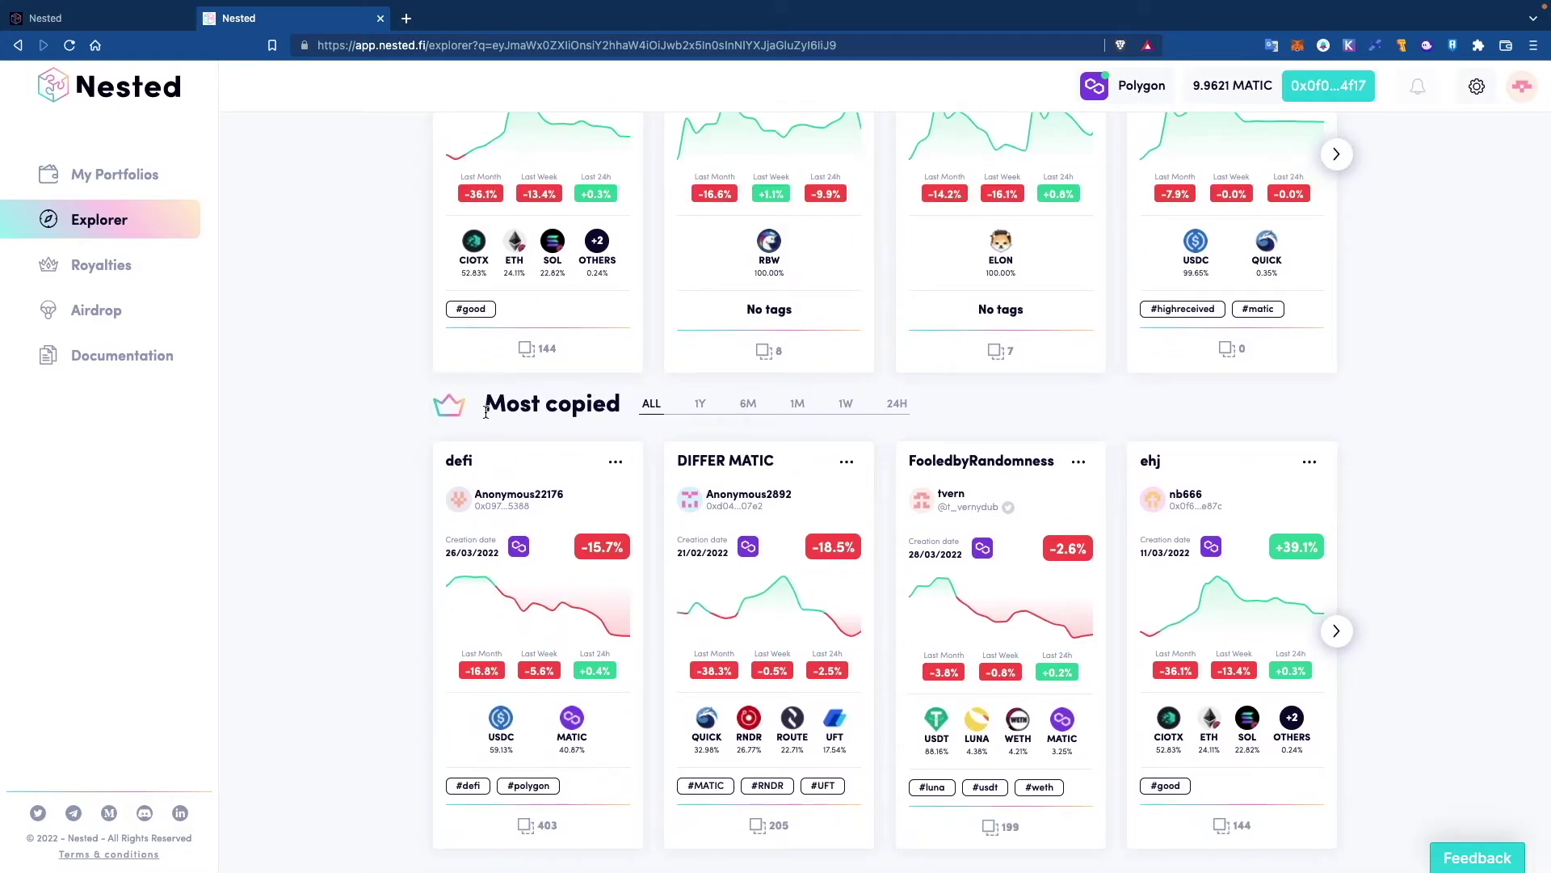
drag(485, 412, 627, 416)
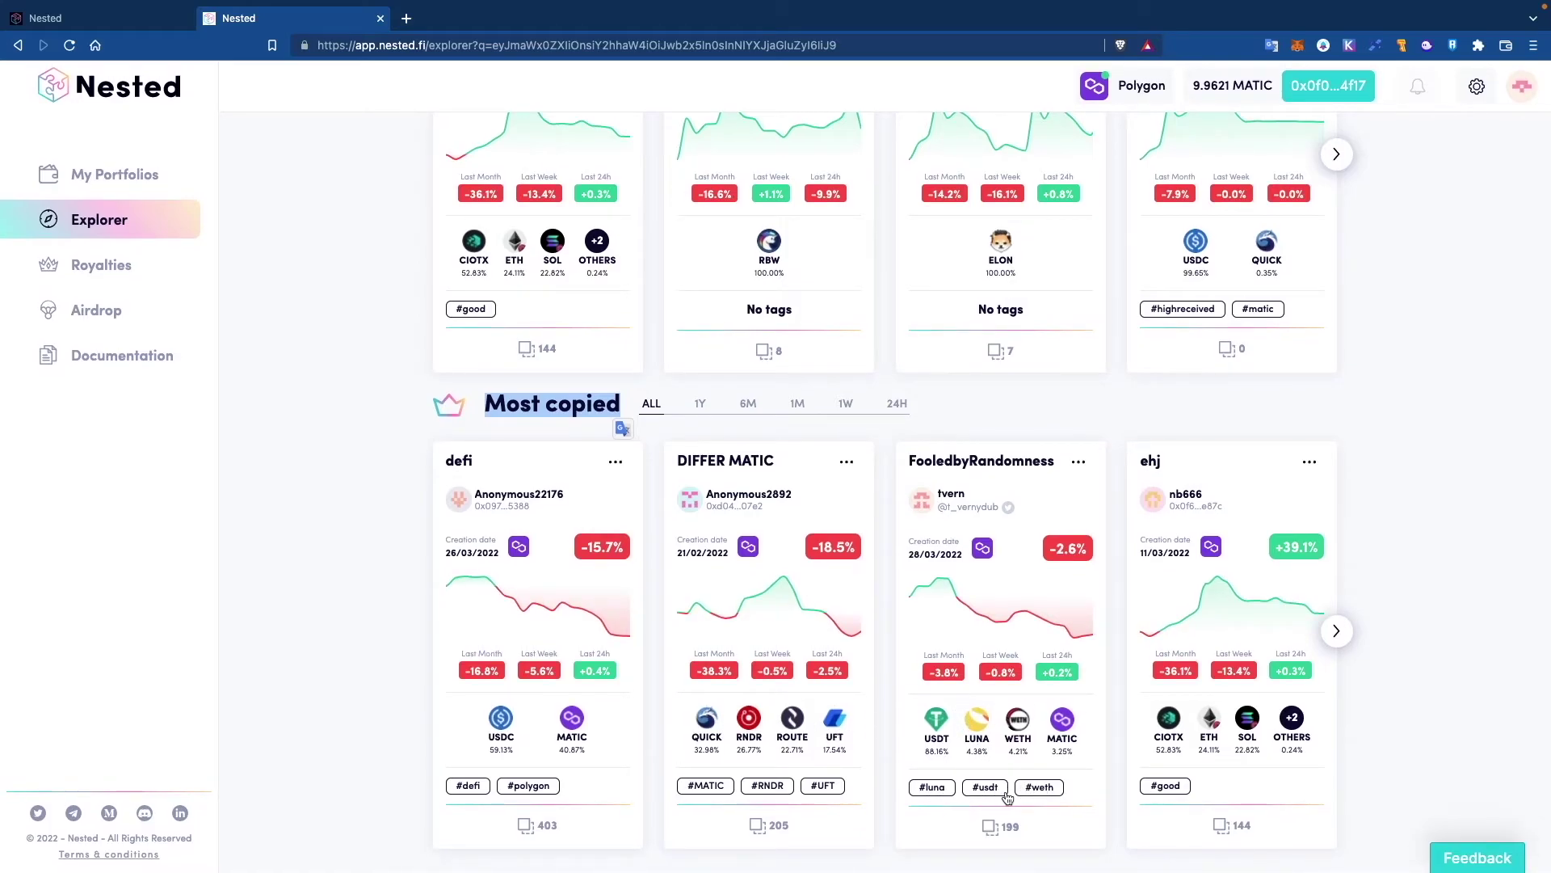
click(193, 451)
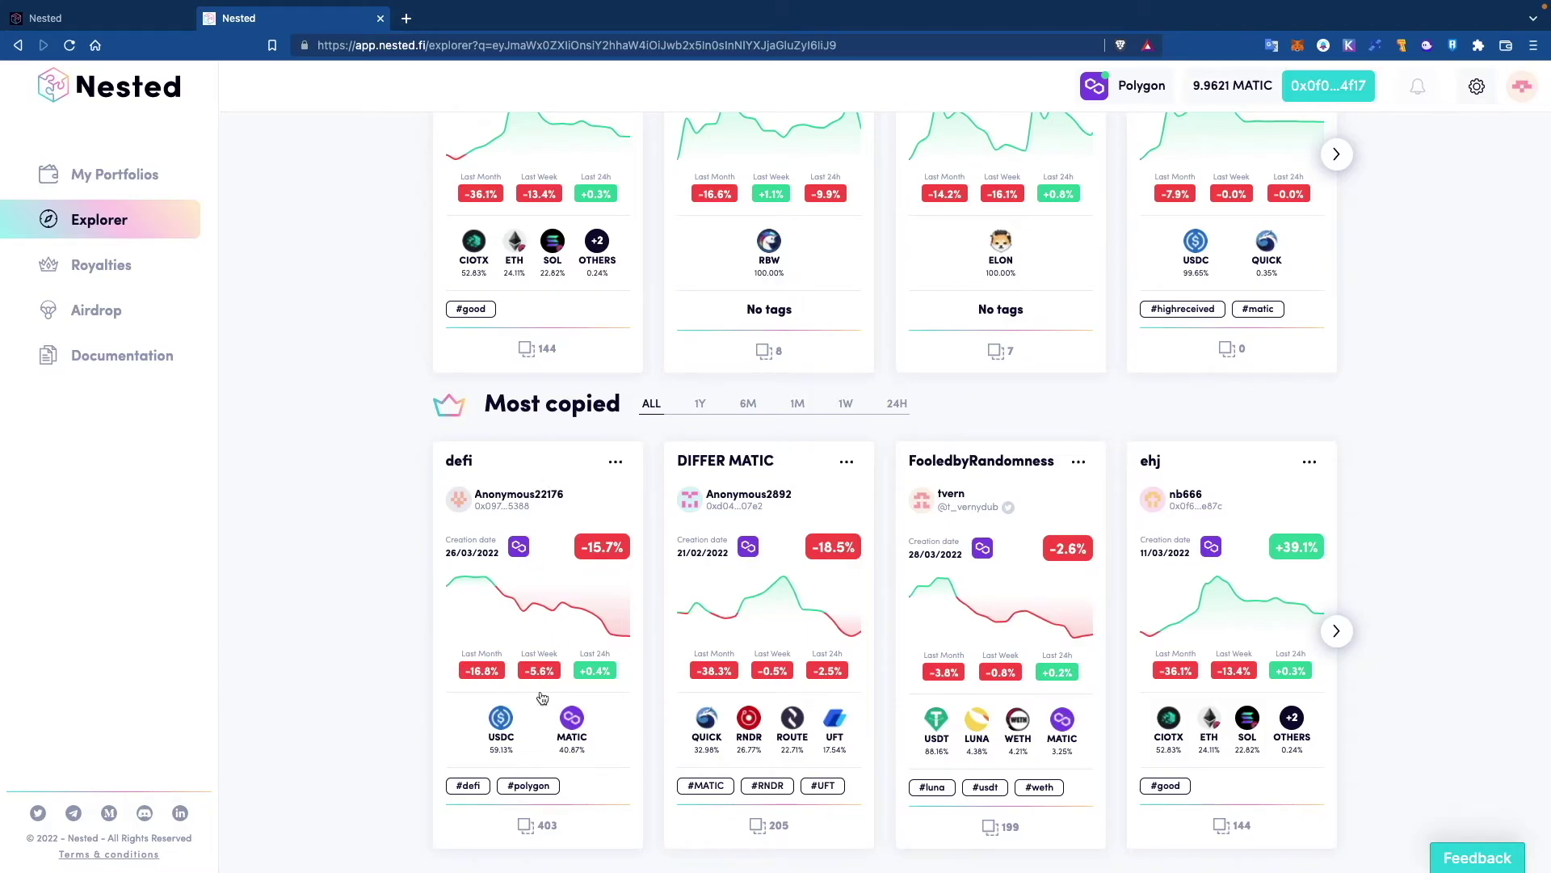
click(564, 442)
click(1246, 564)
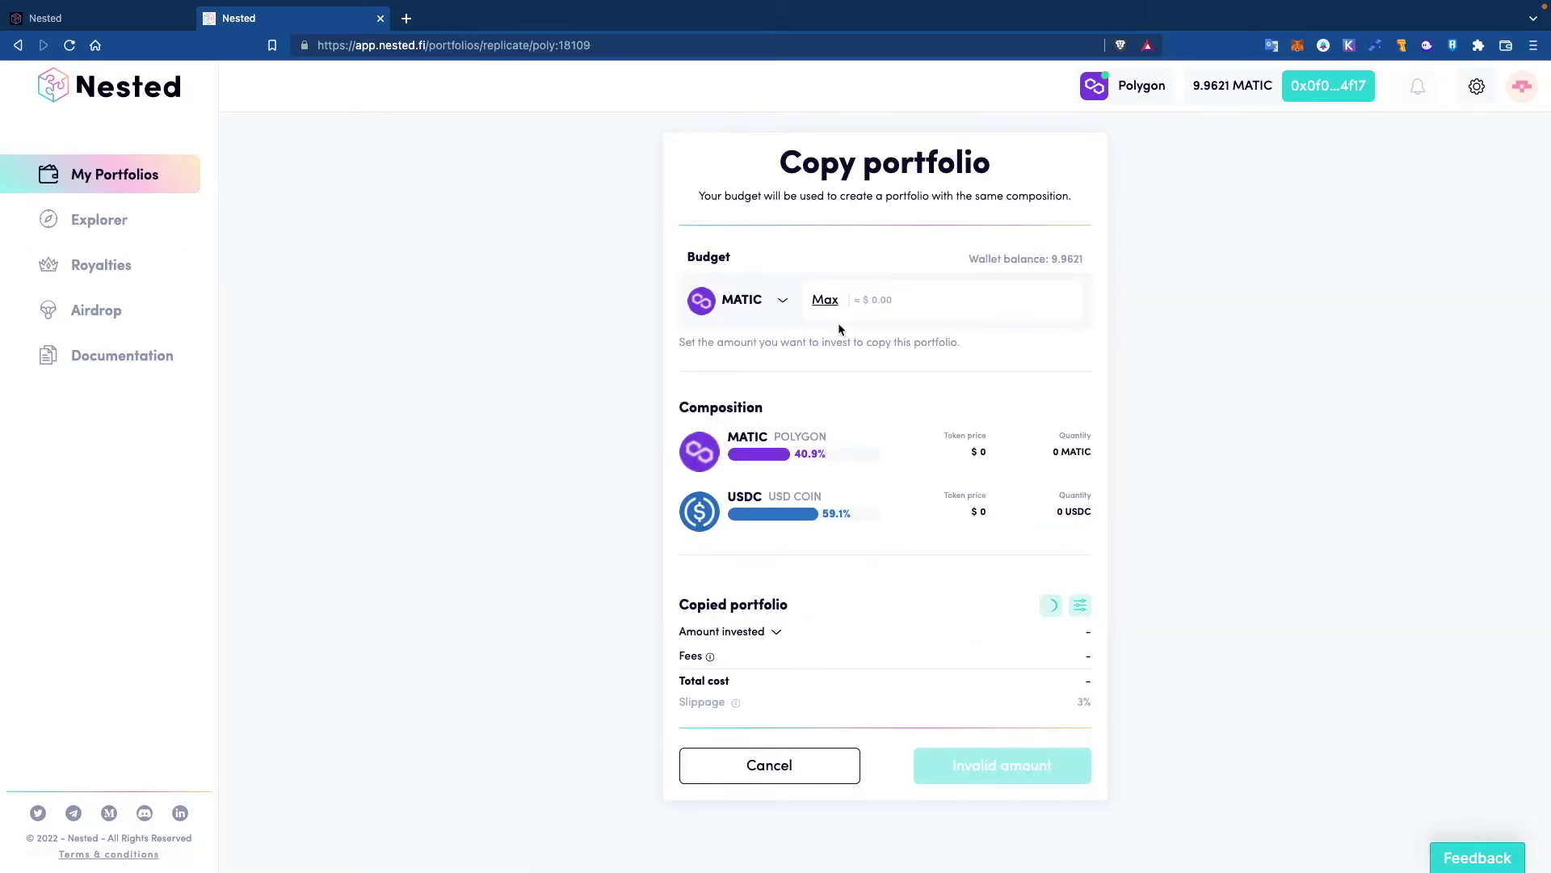
Step: Create the portfolio copy with a budget of 1 MATIC, confirm the wallet transaction, and dismiss the follow prompt
click(763, 302)
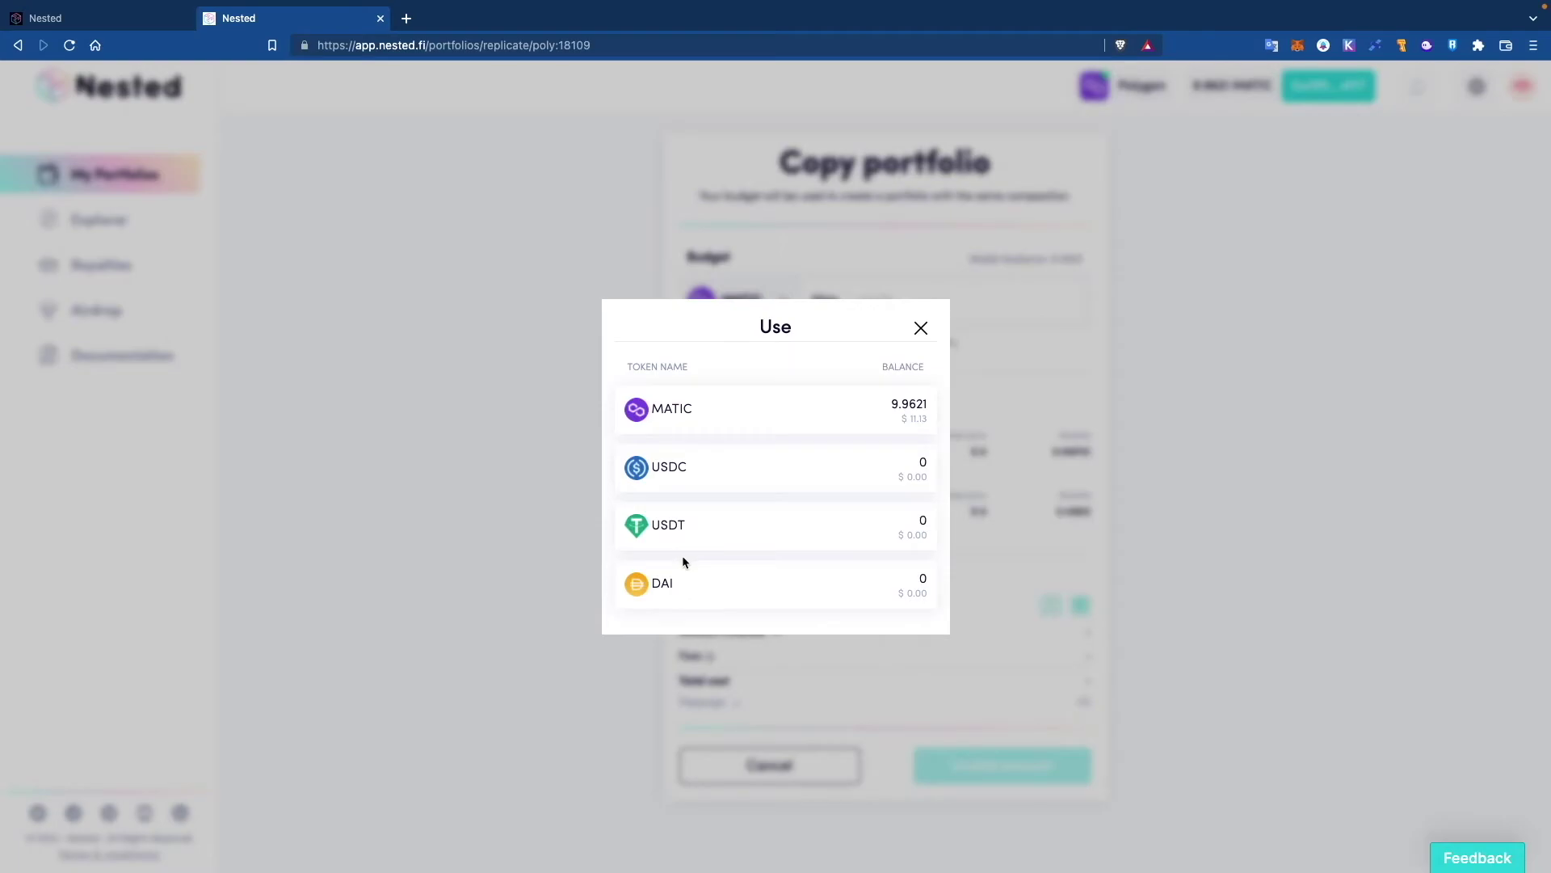
click(927, 328)
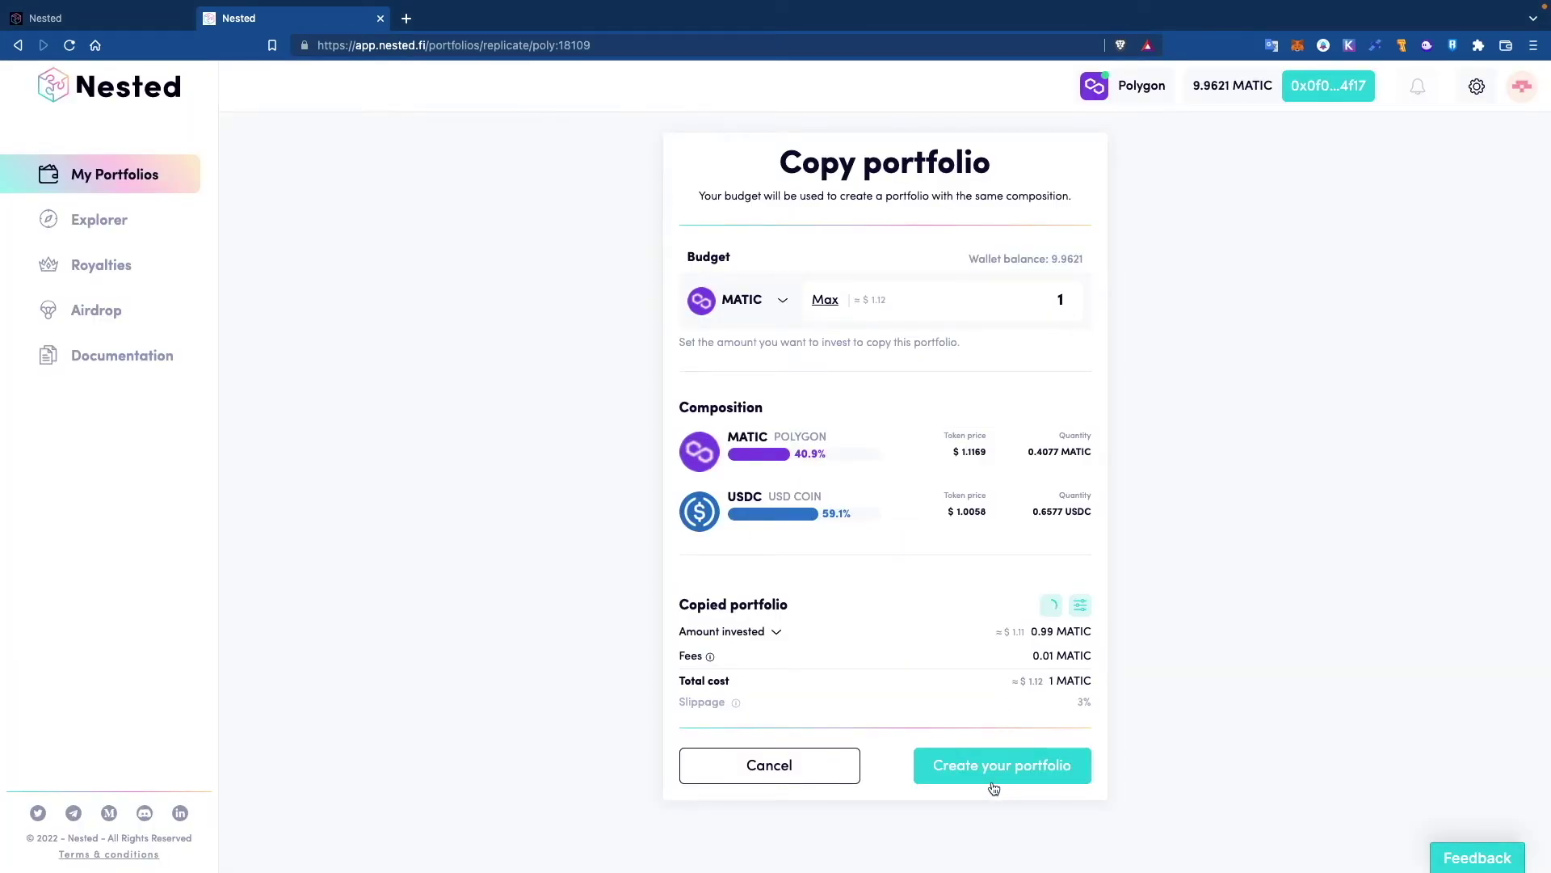
click(994, 765)
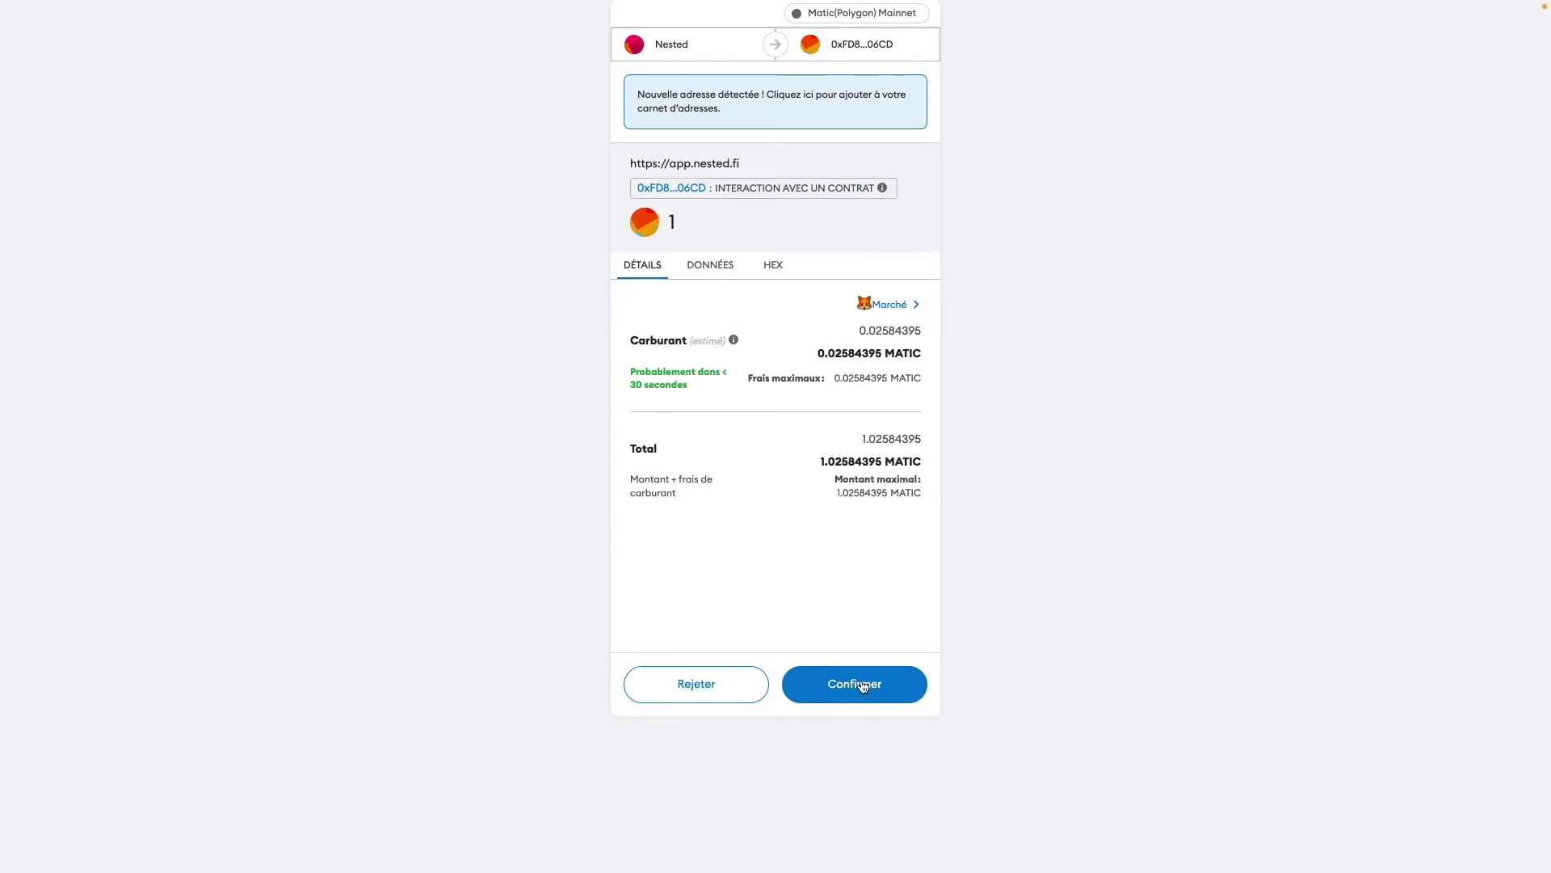
click(863, 686)
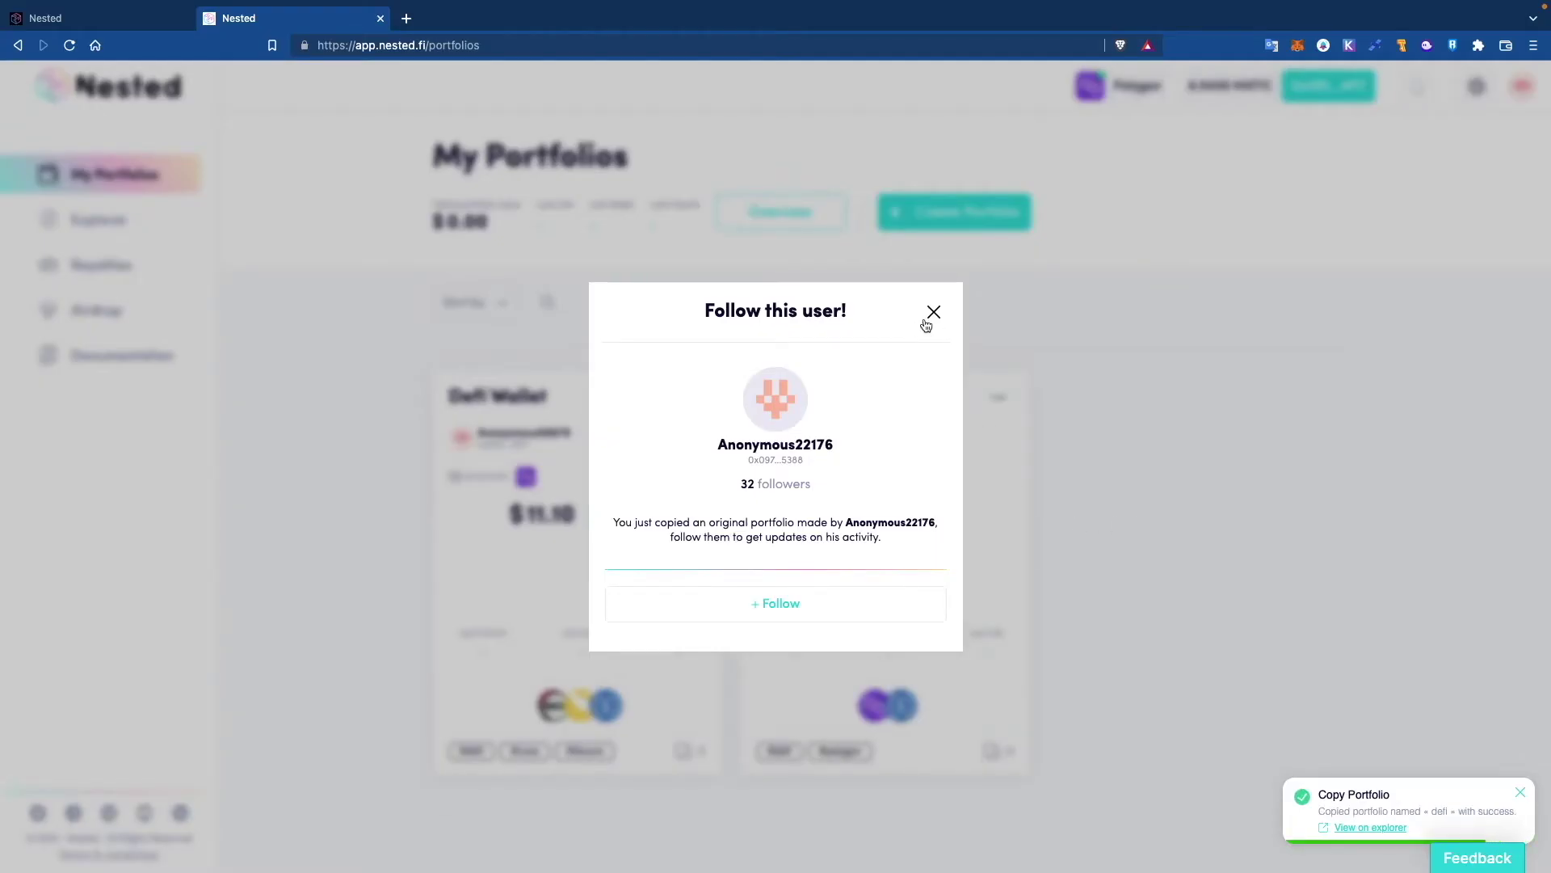
click(933, 313)
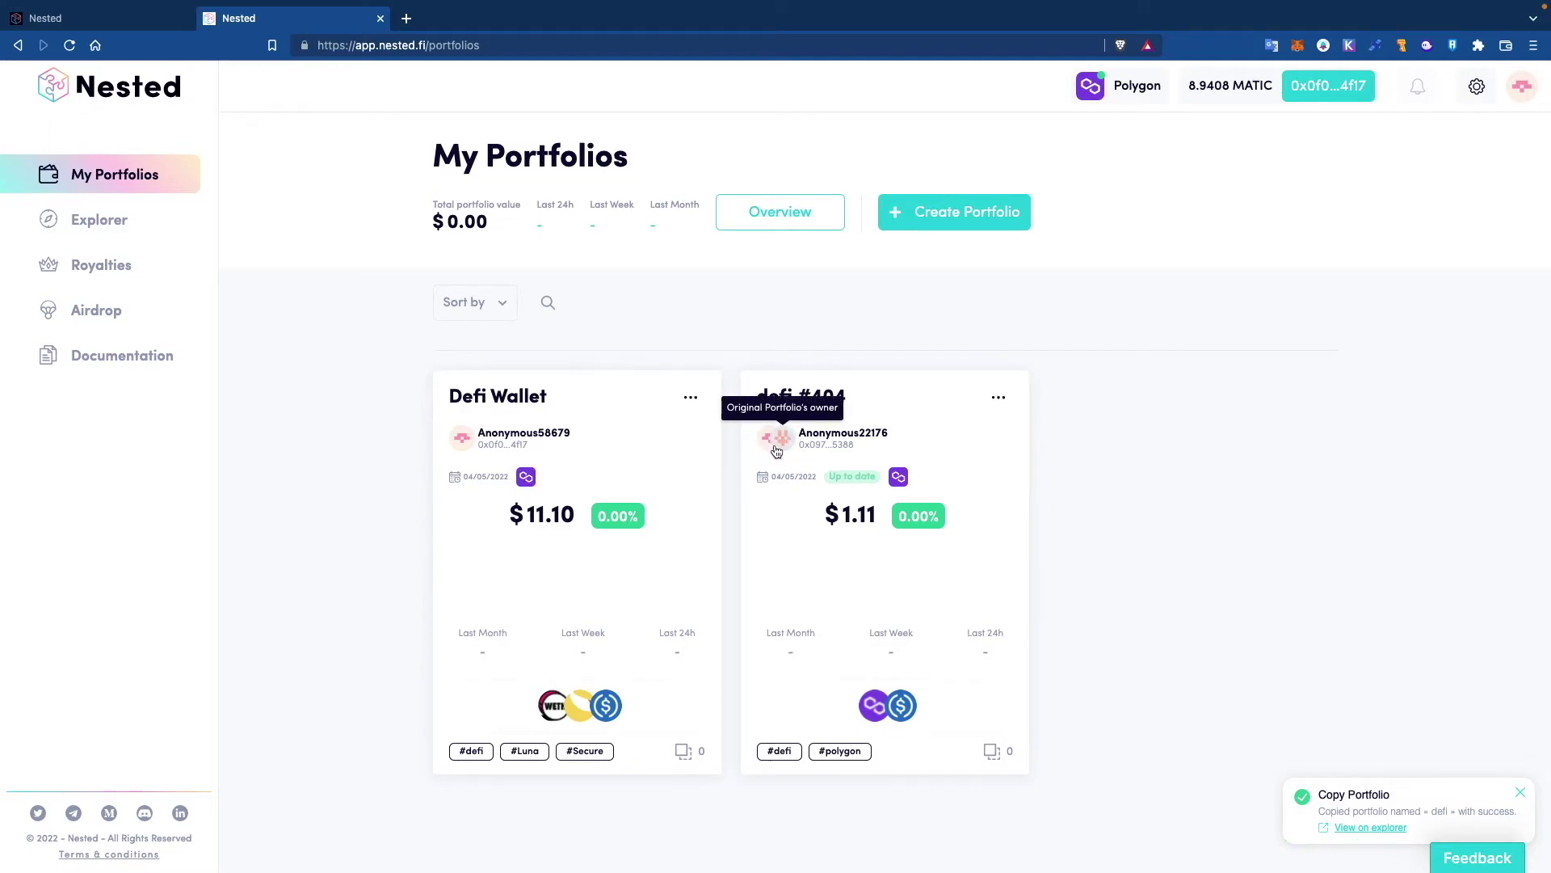
Step: Open the copied defi #404 portfolio and prepare a withdrawal of 100% of its value in MATIC
click(839, 514)
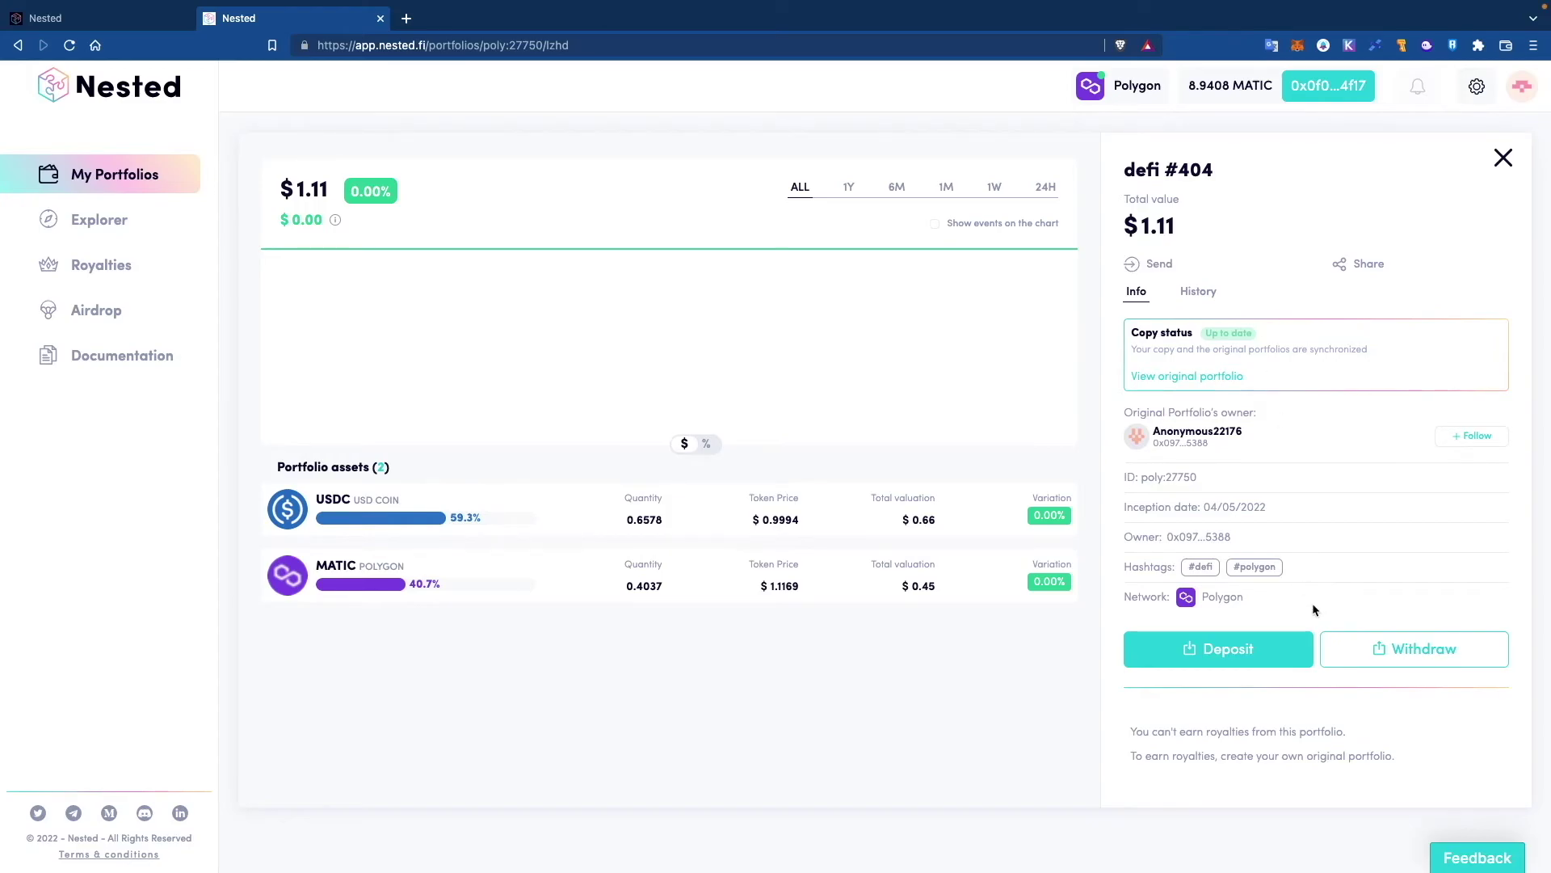
click(1396, 653)
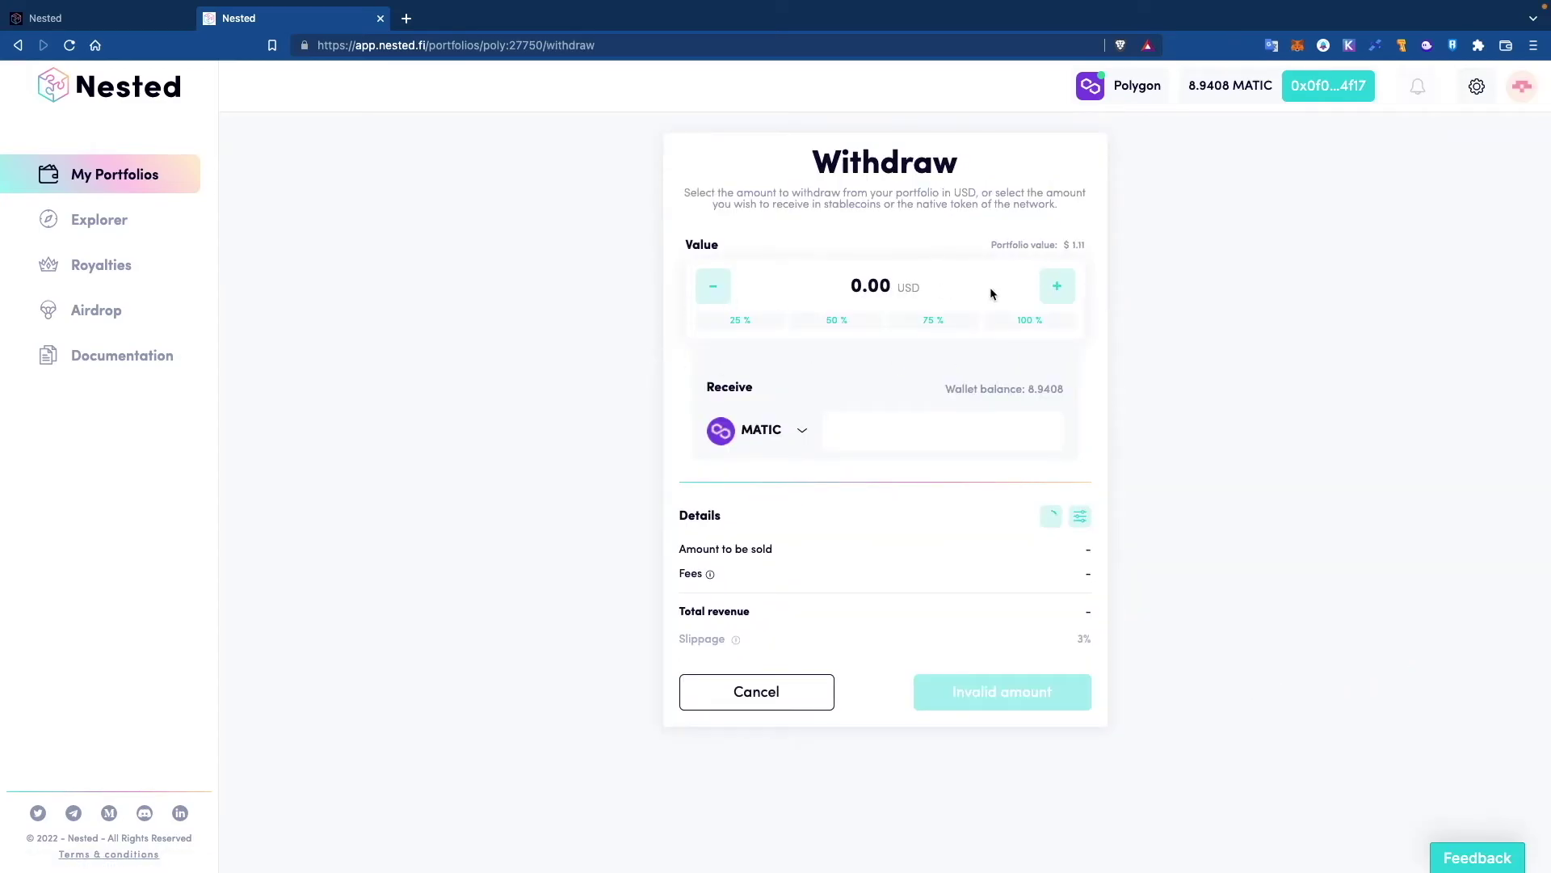
click(1047, 322)
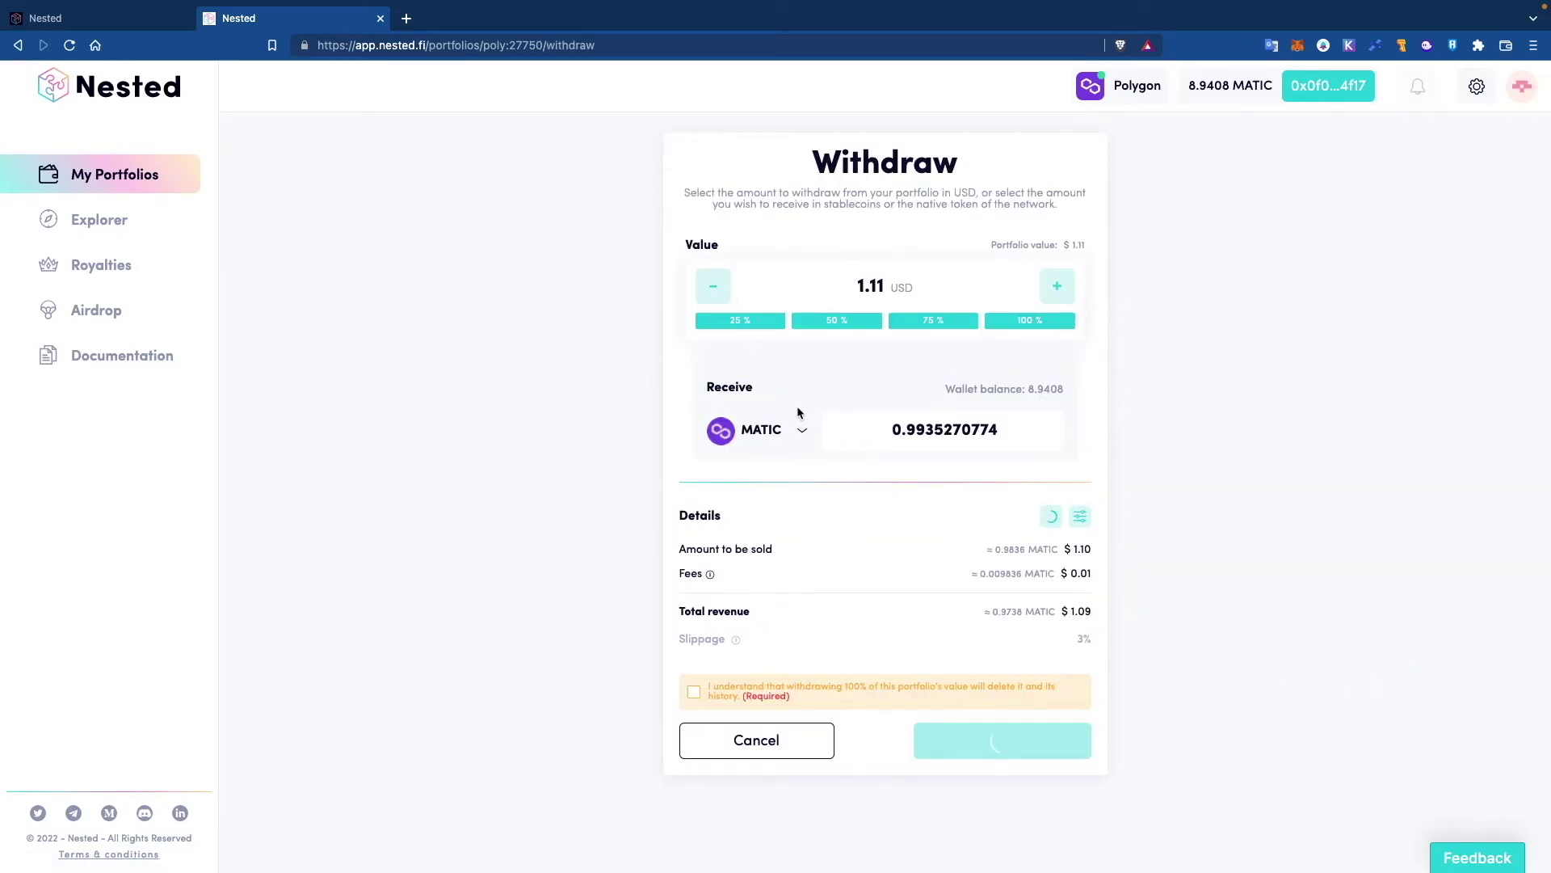
click(803, 435)
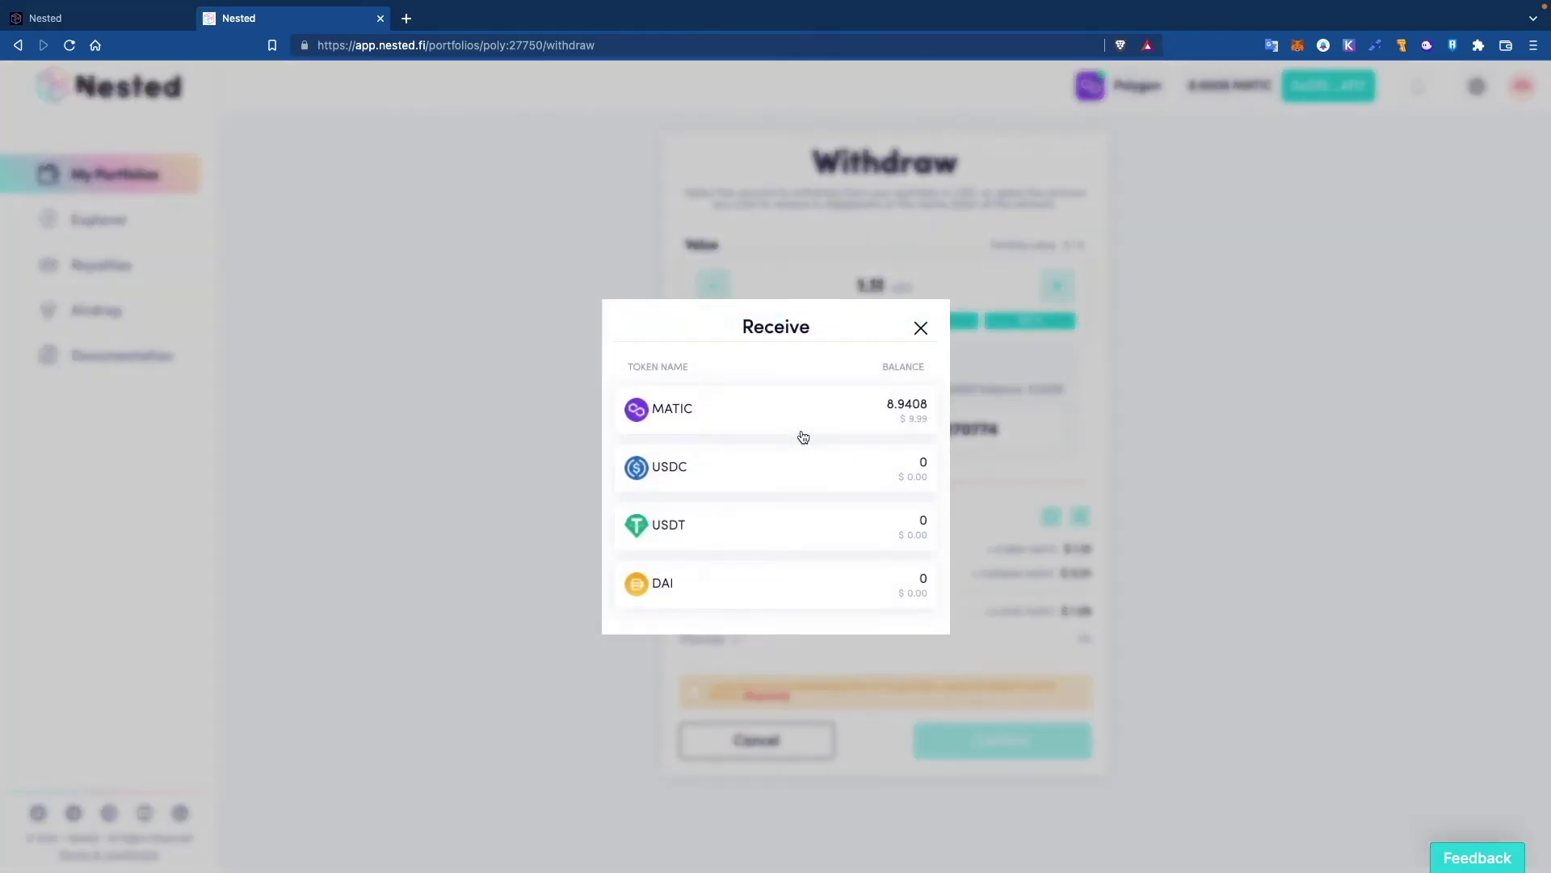
click(918, 326)
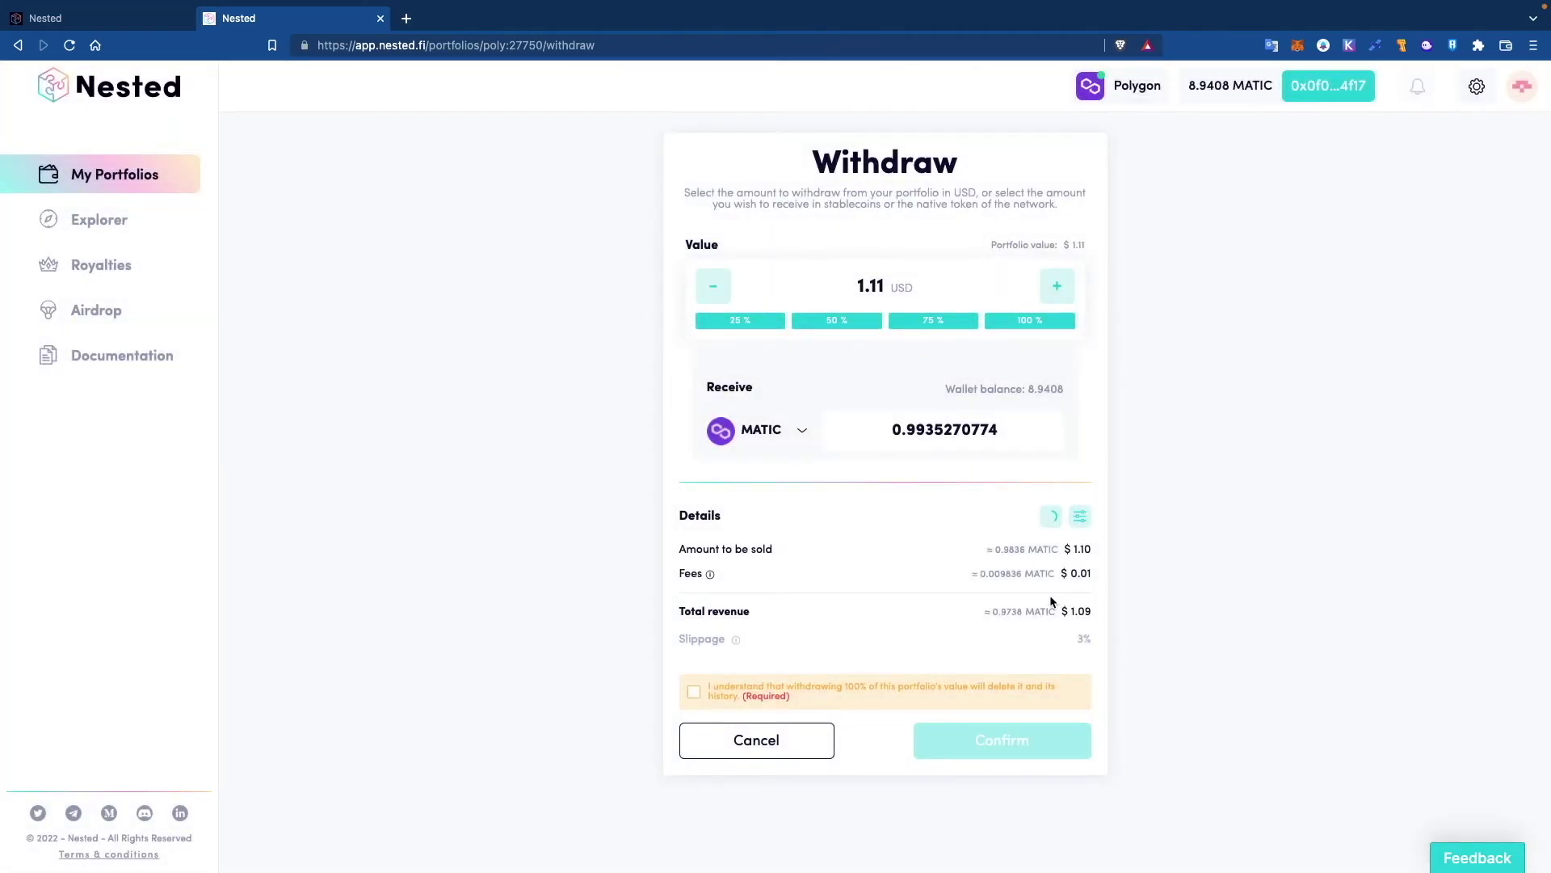
Step: Acknowledge the portfolio's deletion and confirm the withdrawal in the wallet with the Agressif gas option
click(693, 692)
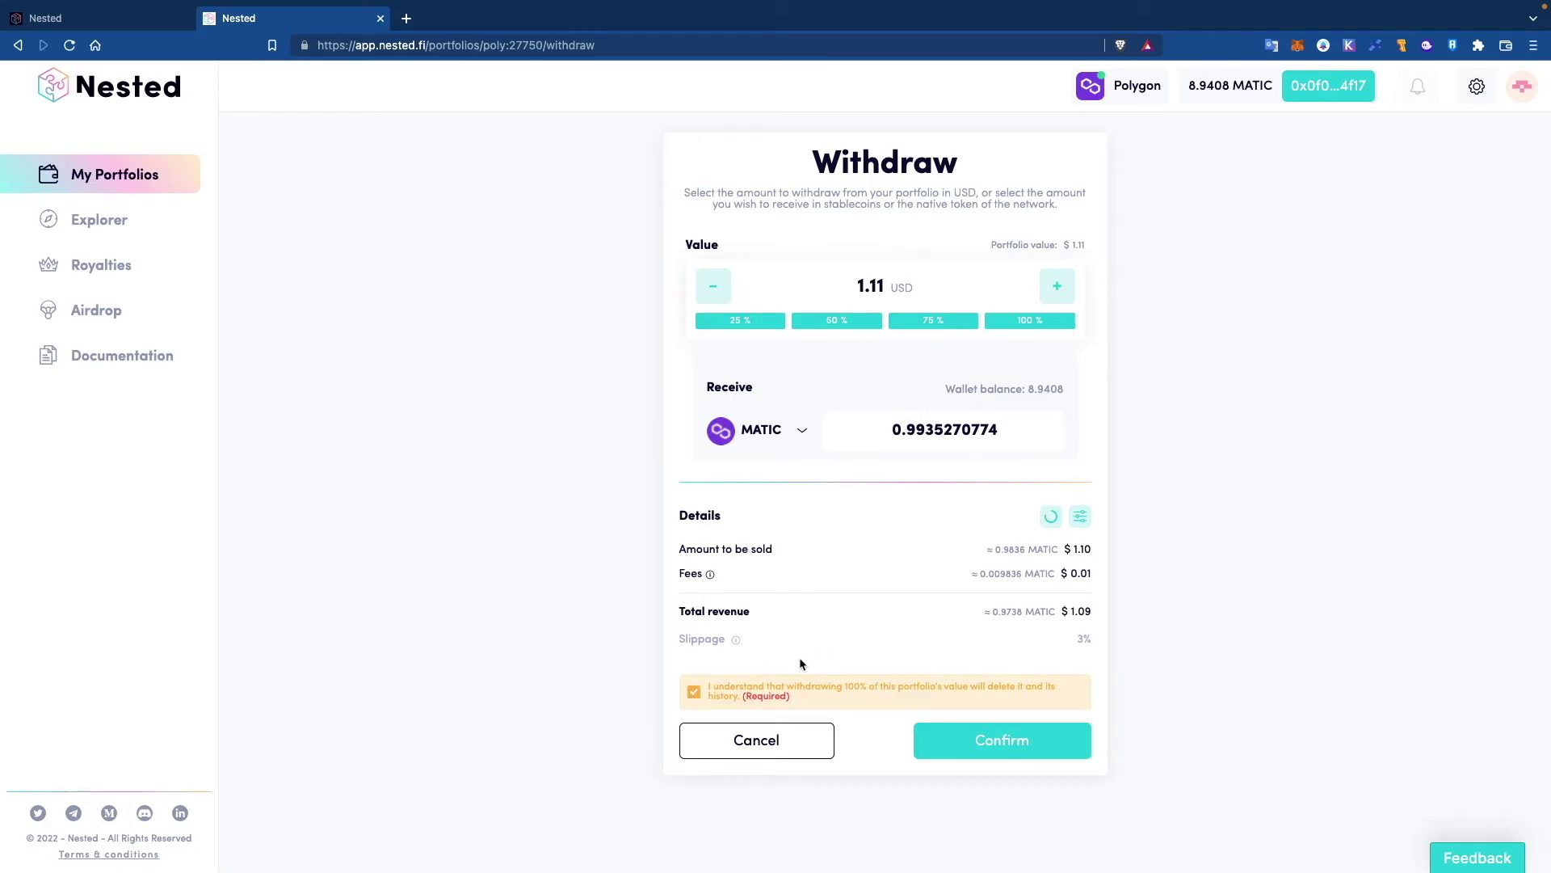
click(1014, 755)
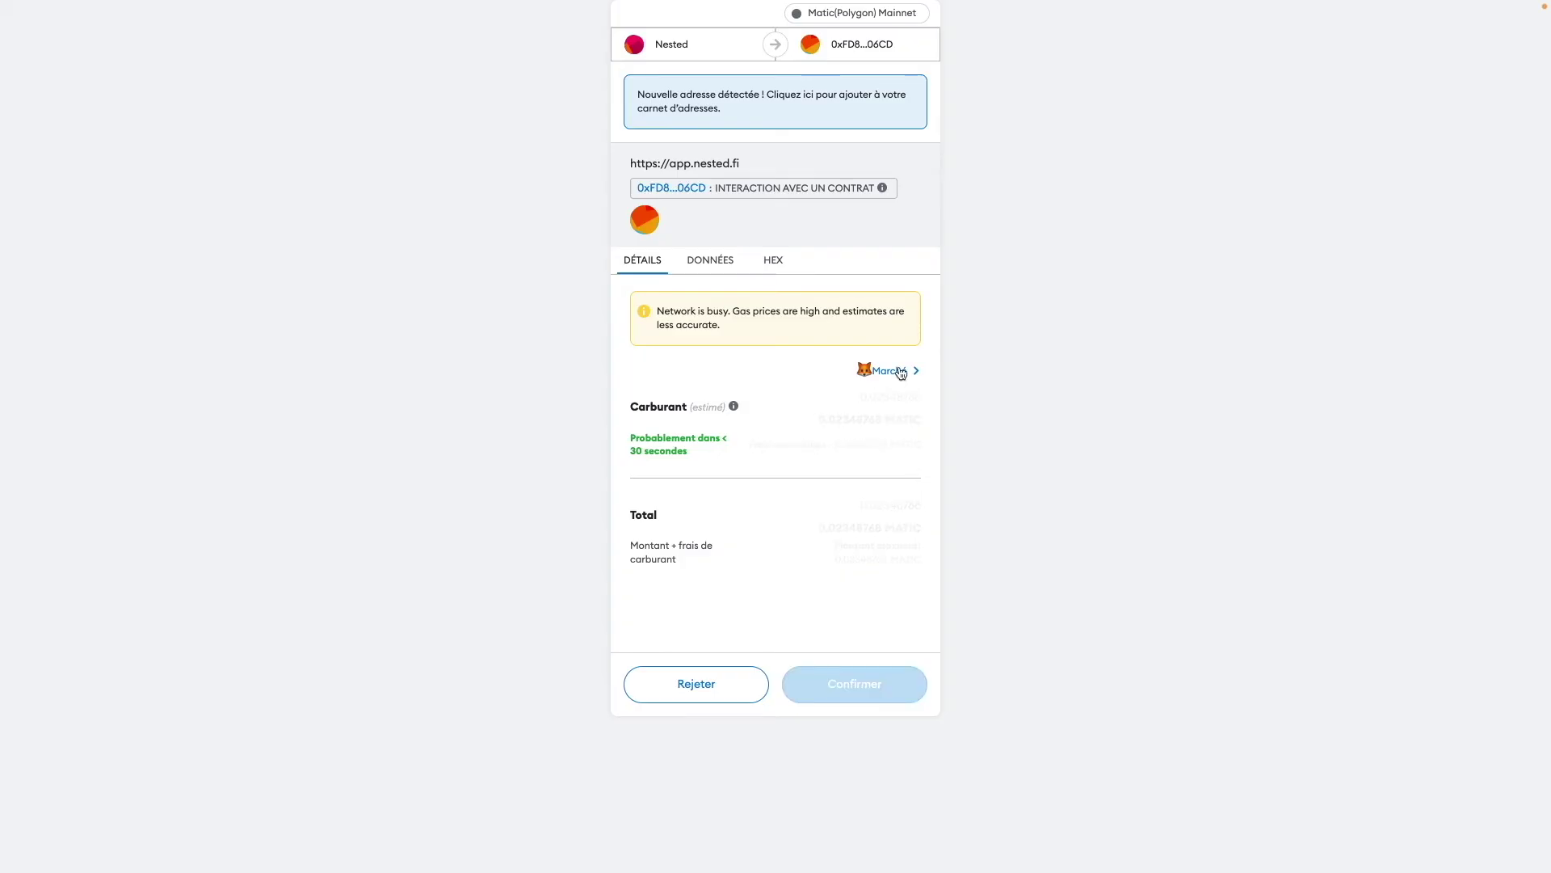
click(889, 370)
click(727, 409)
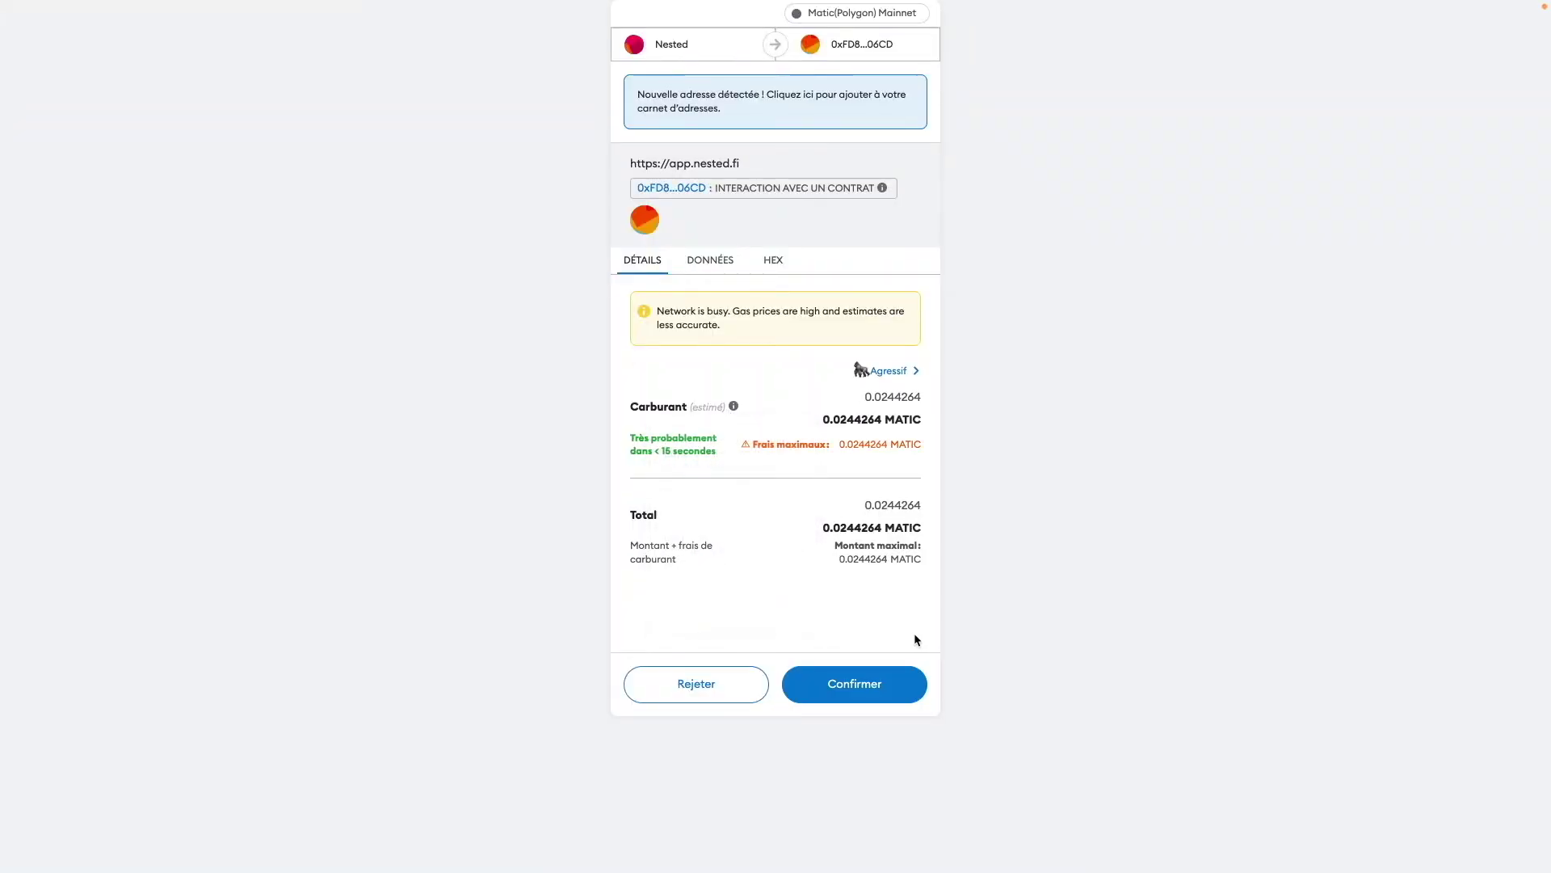
click(880, 698)
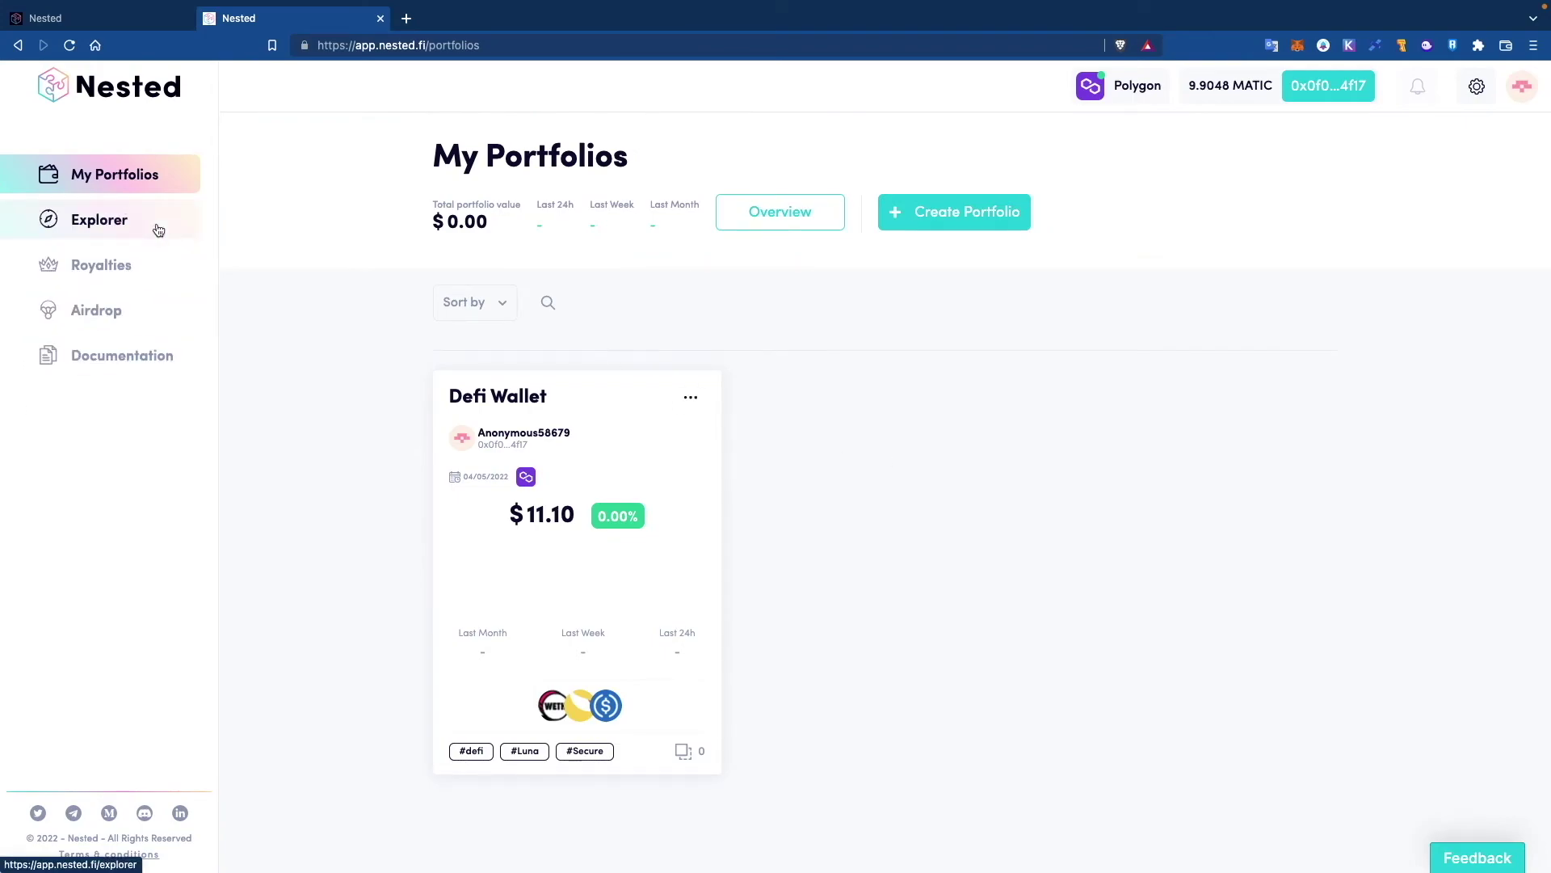
Step: Open the Royalties page to review the earned and claimable royalties
click(119, 270)
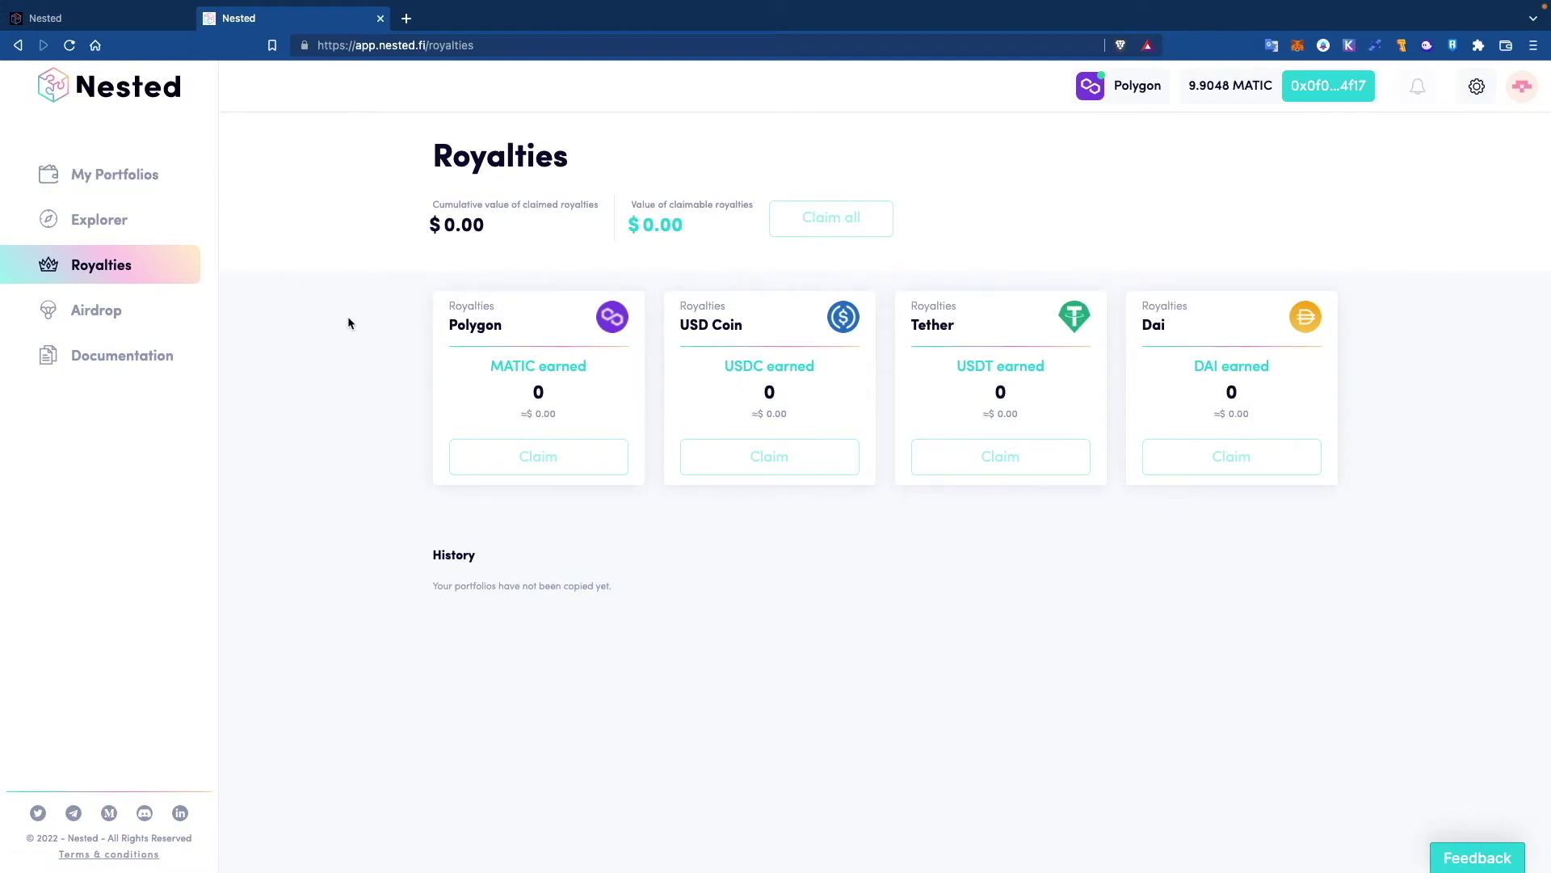
Step: Review the NST rewards on the Airdrop page, and read the Overview page of the Nested documentation
click(98, 308)
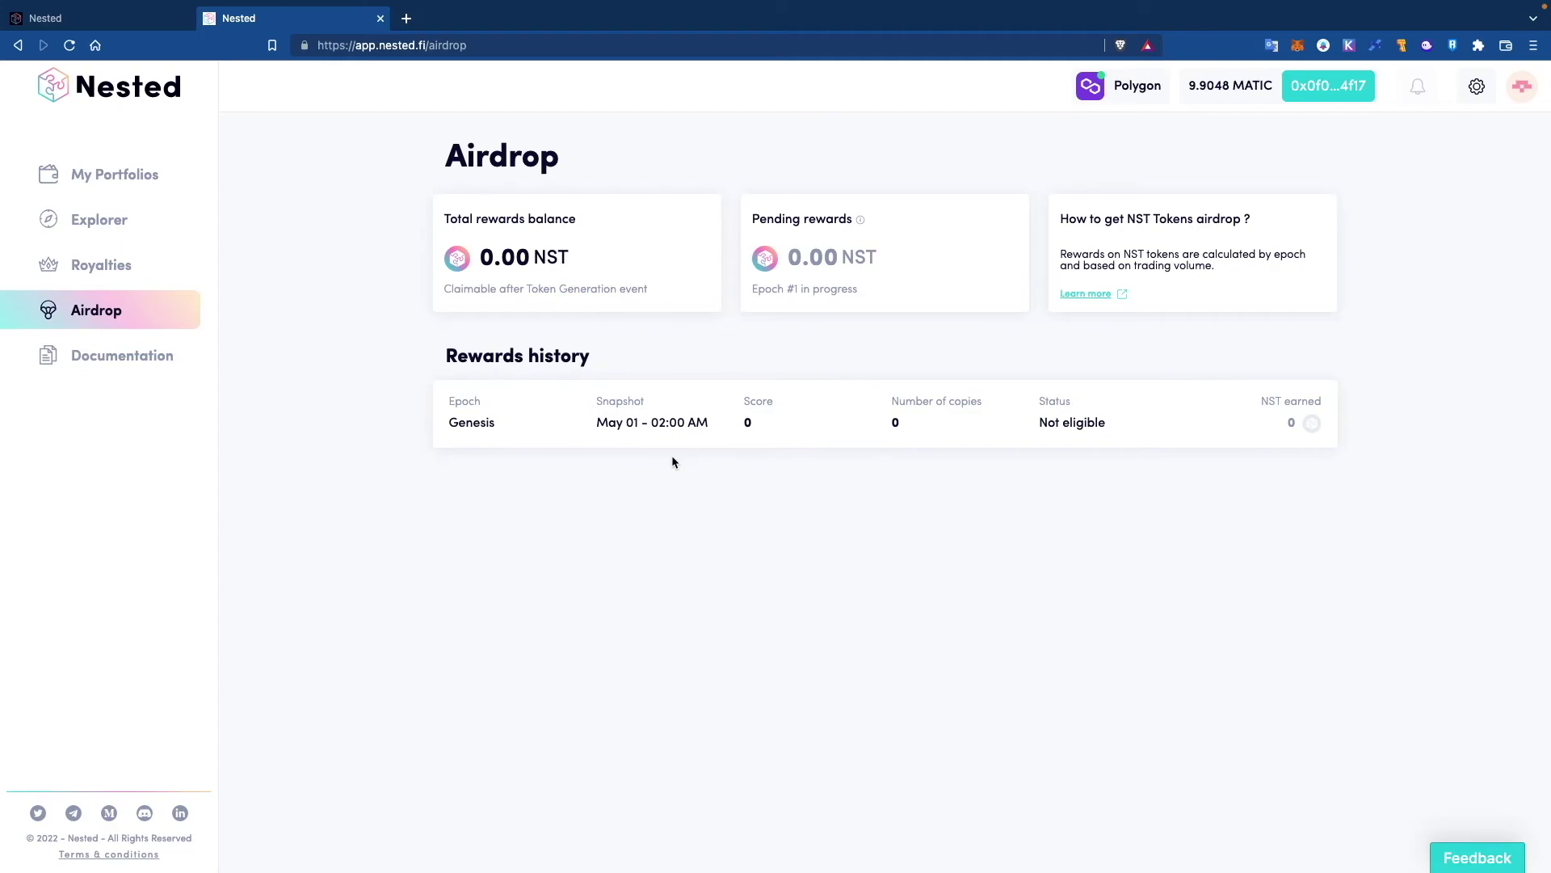
click(146, 348)
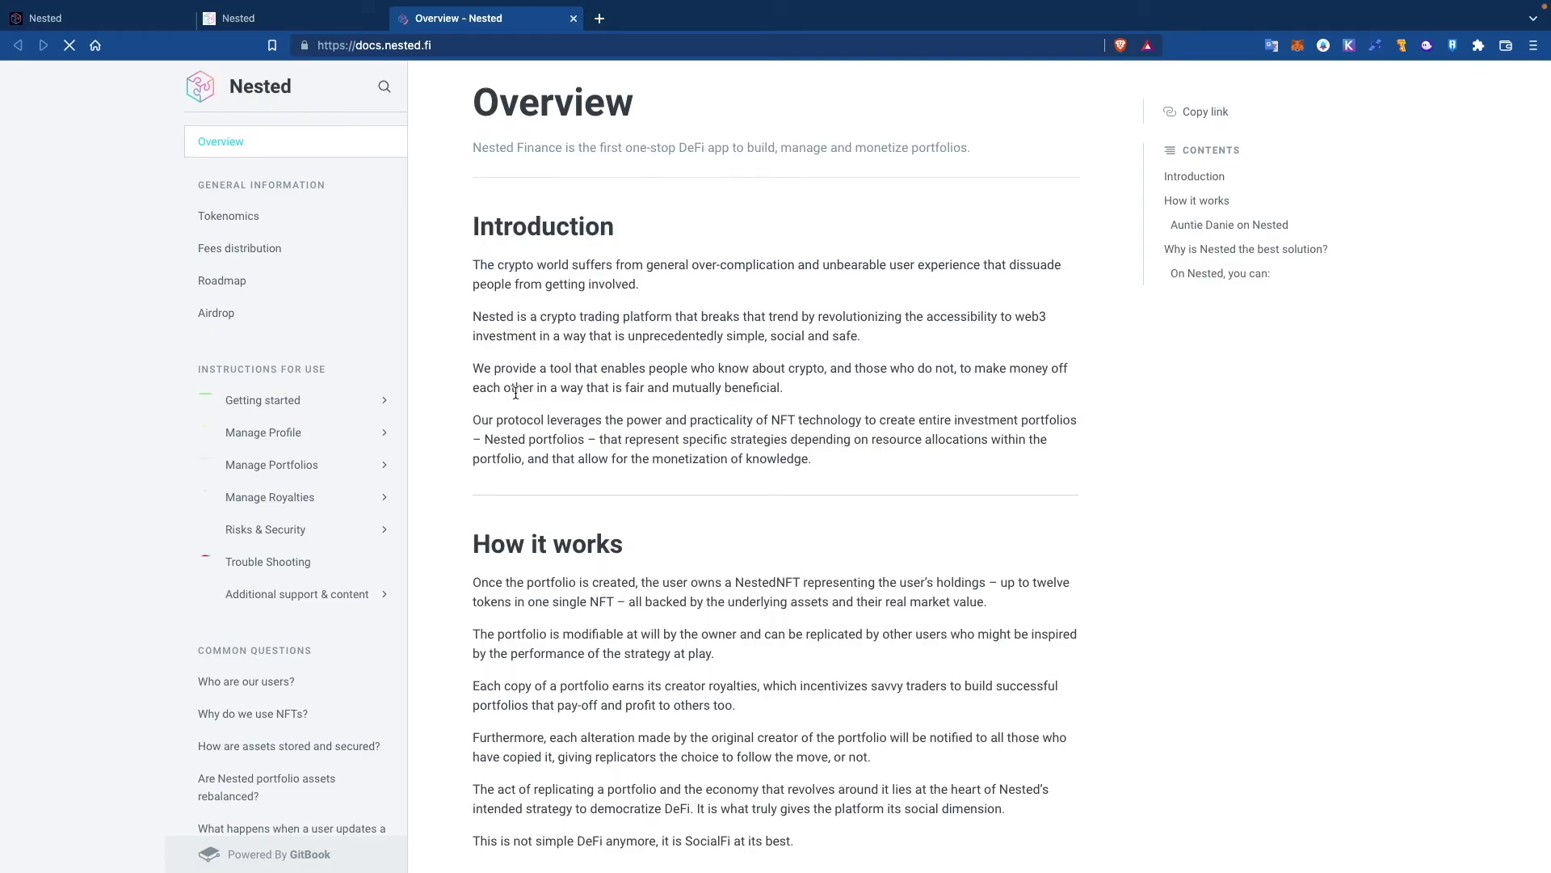
scroll(516, 391, down, 4)
scroll(515, 391, down, 8)
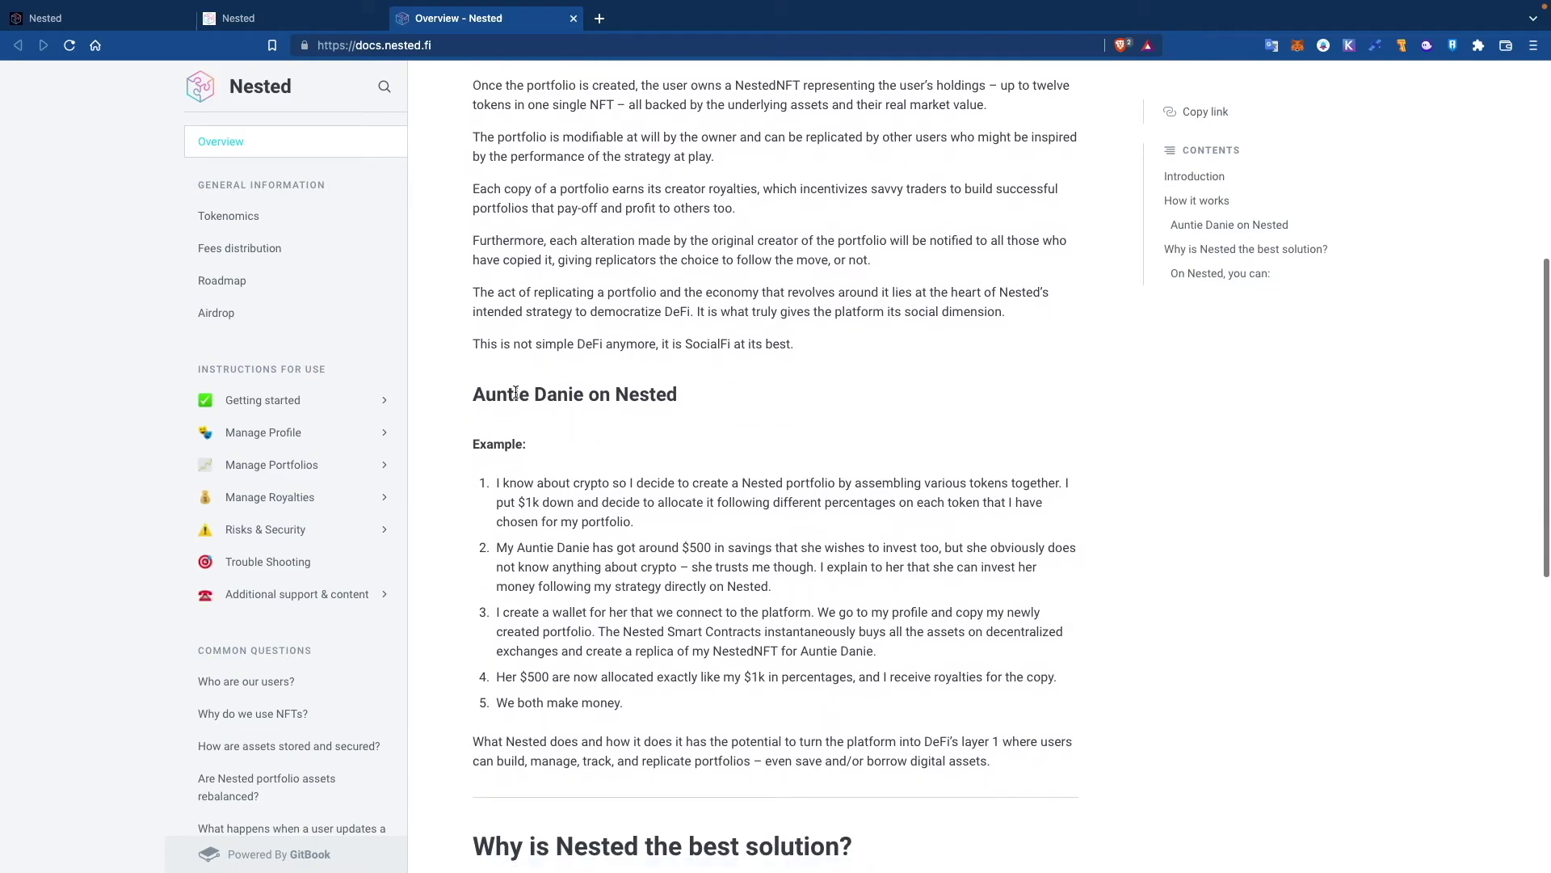
scroll(516, 391, down, 5)
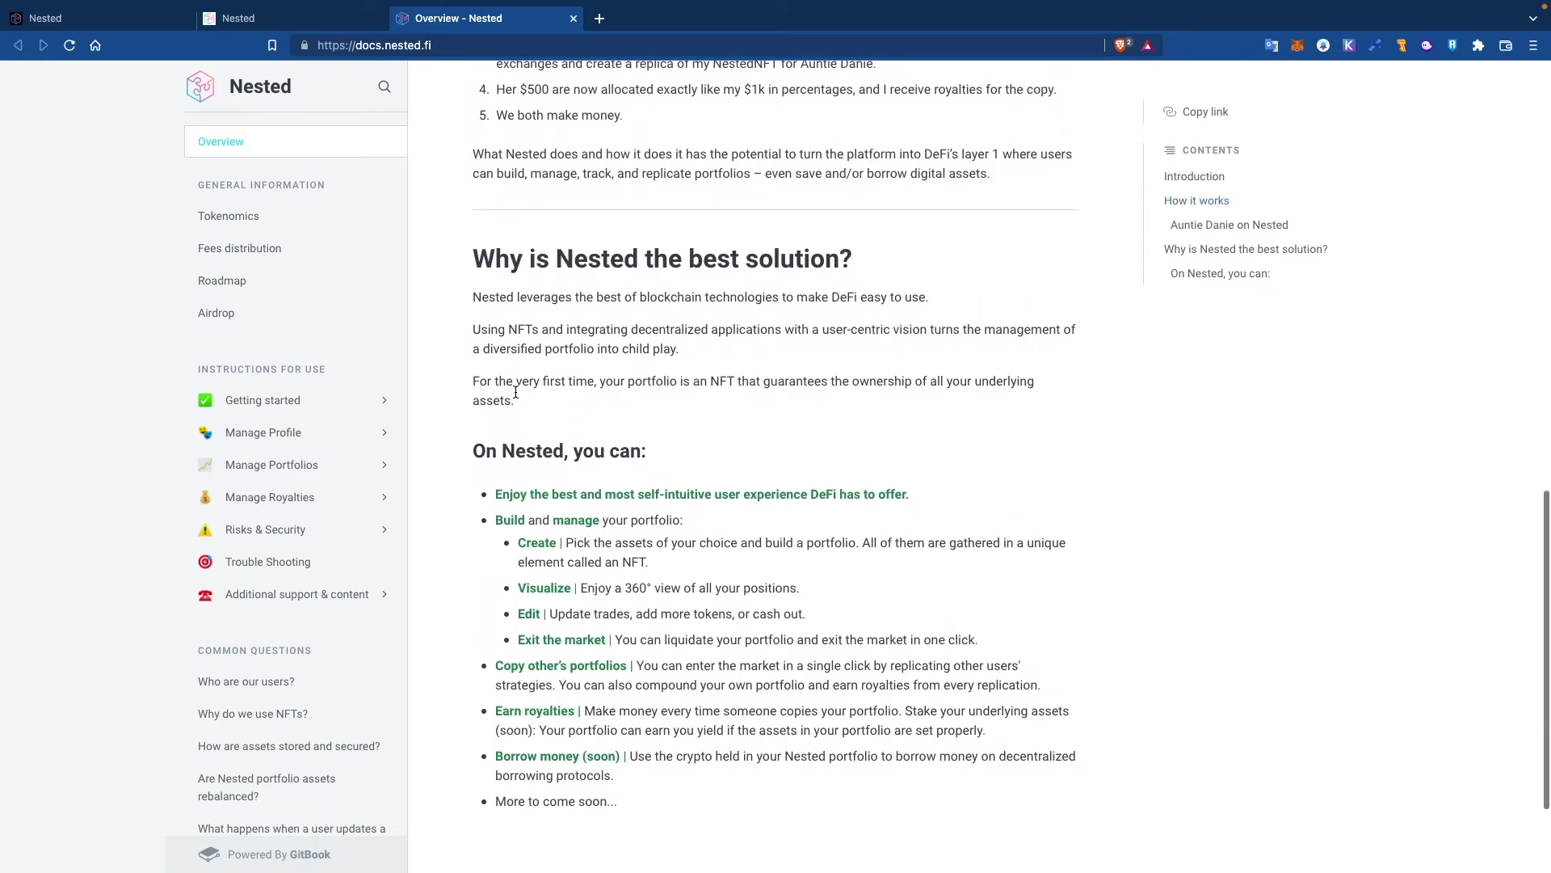
scroll(516, 398, up, 8)
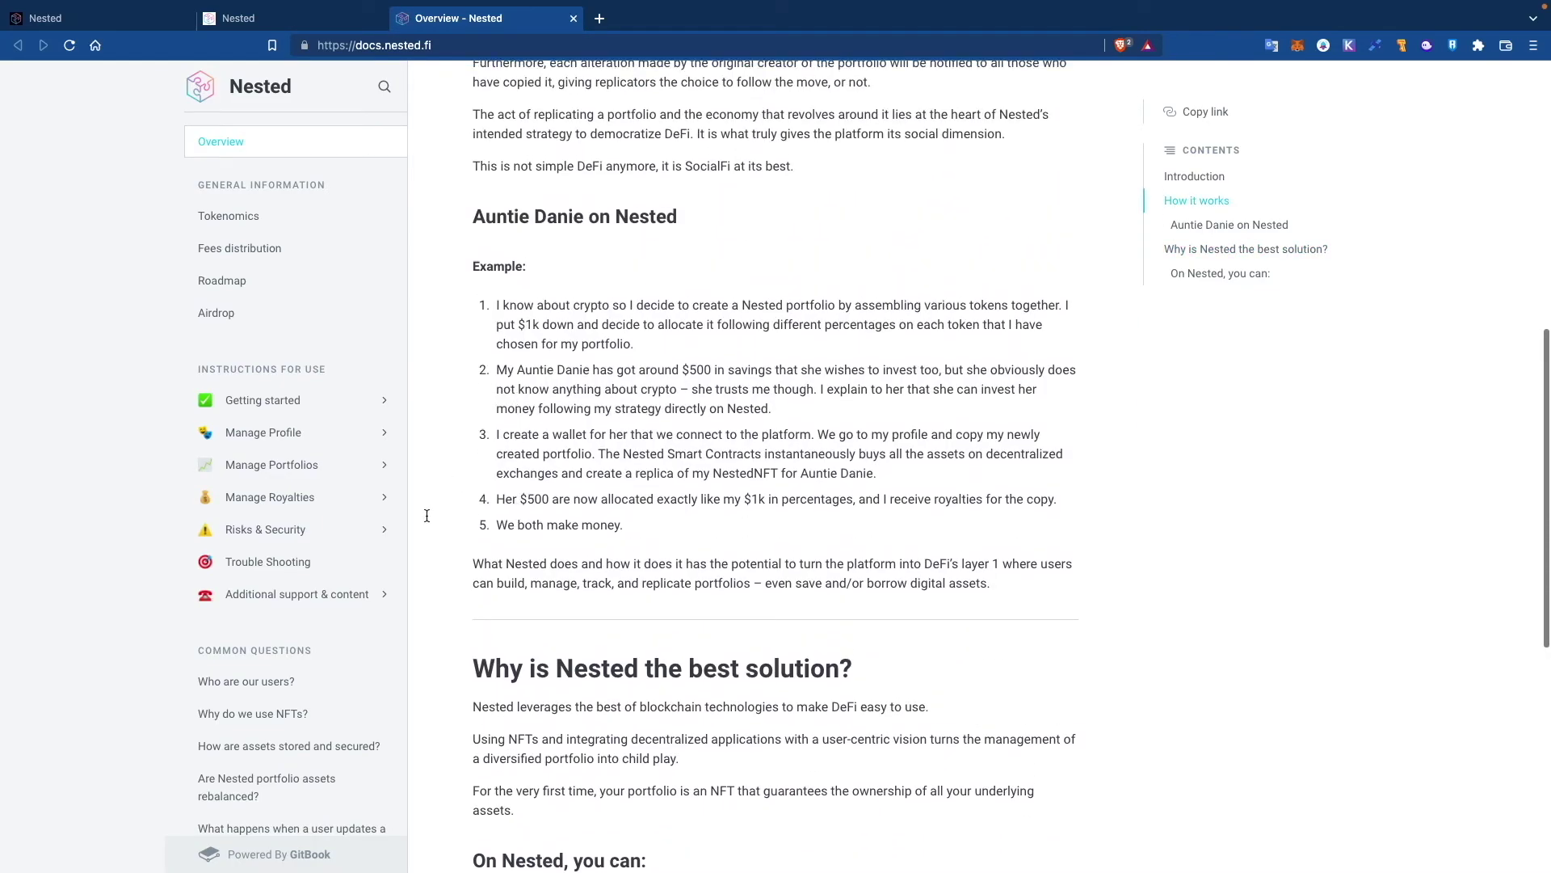
click(323, 17)
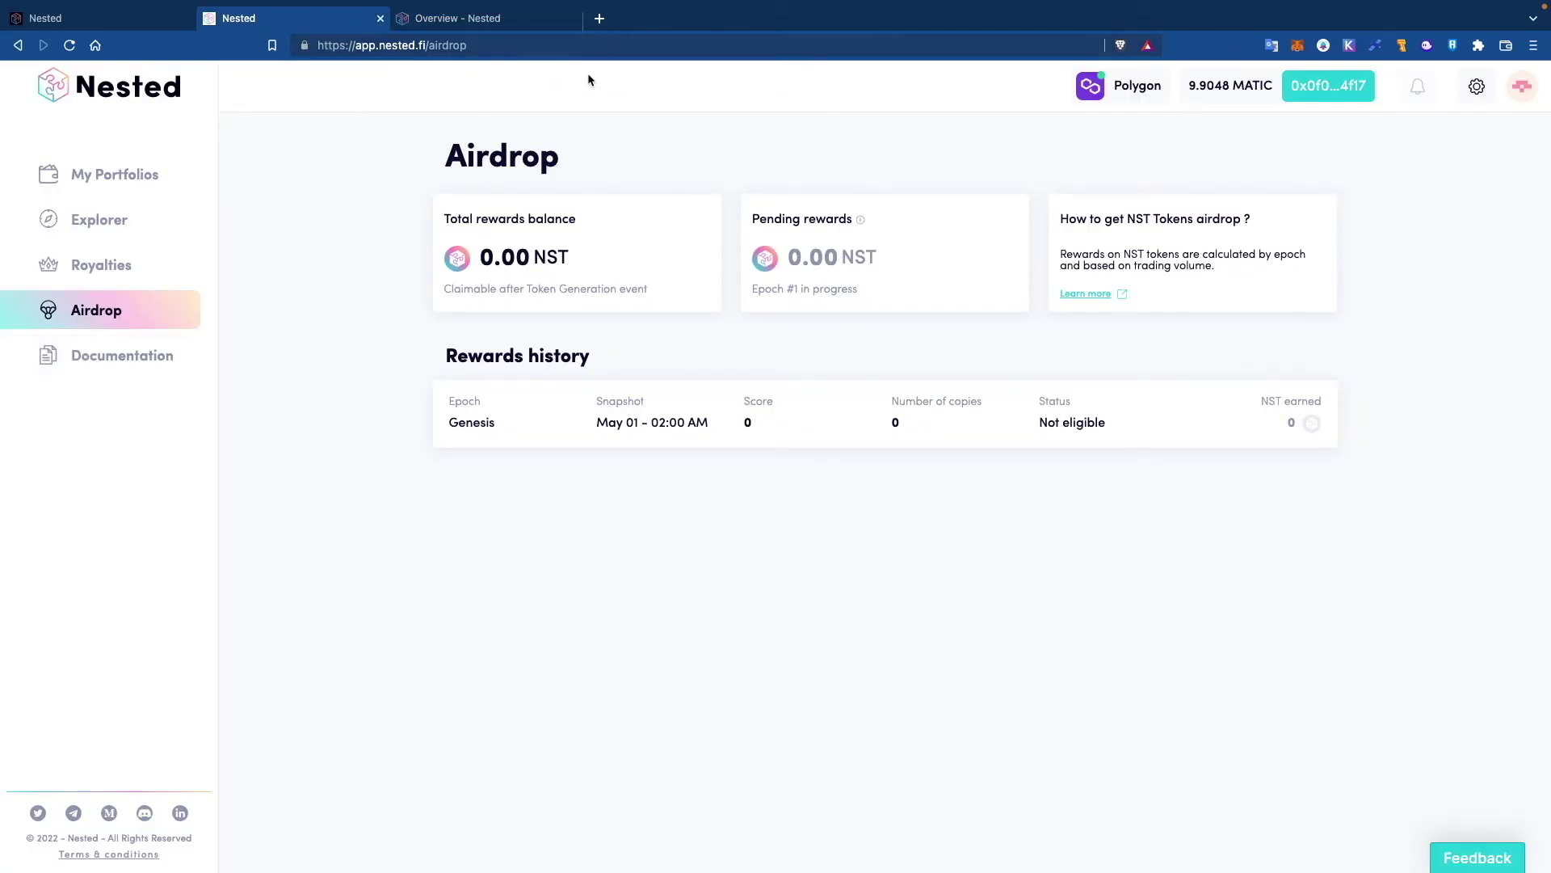
Step: Open defillama.com in a new browser tab, search for "nested" and open the Nested protocol page
click(599, 18)
text(defillama.com)
key(Return)
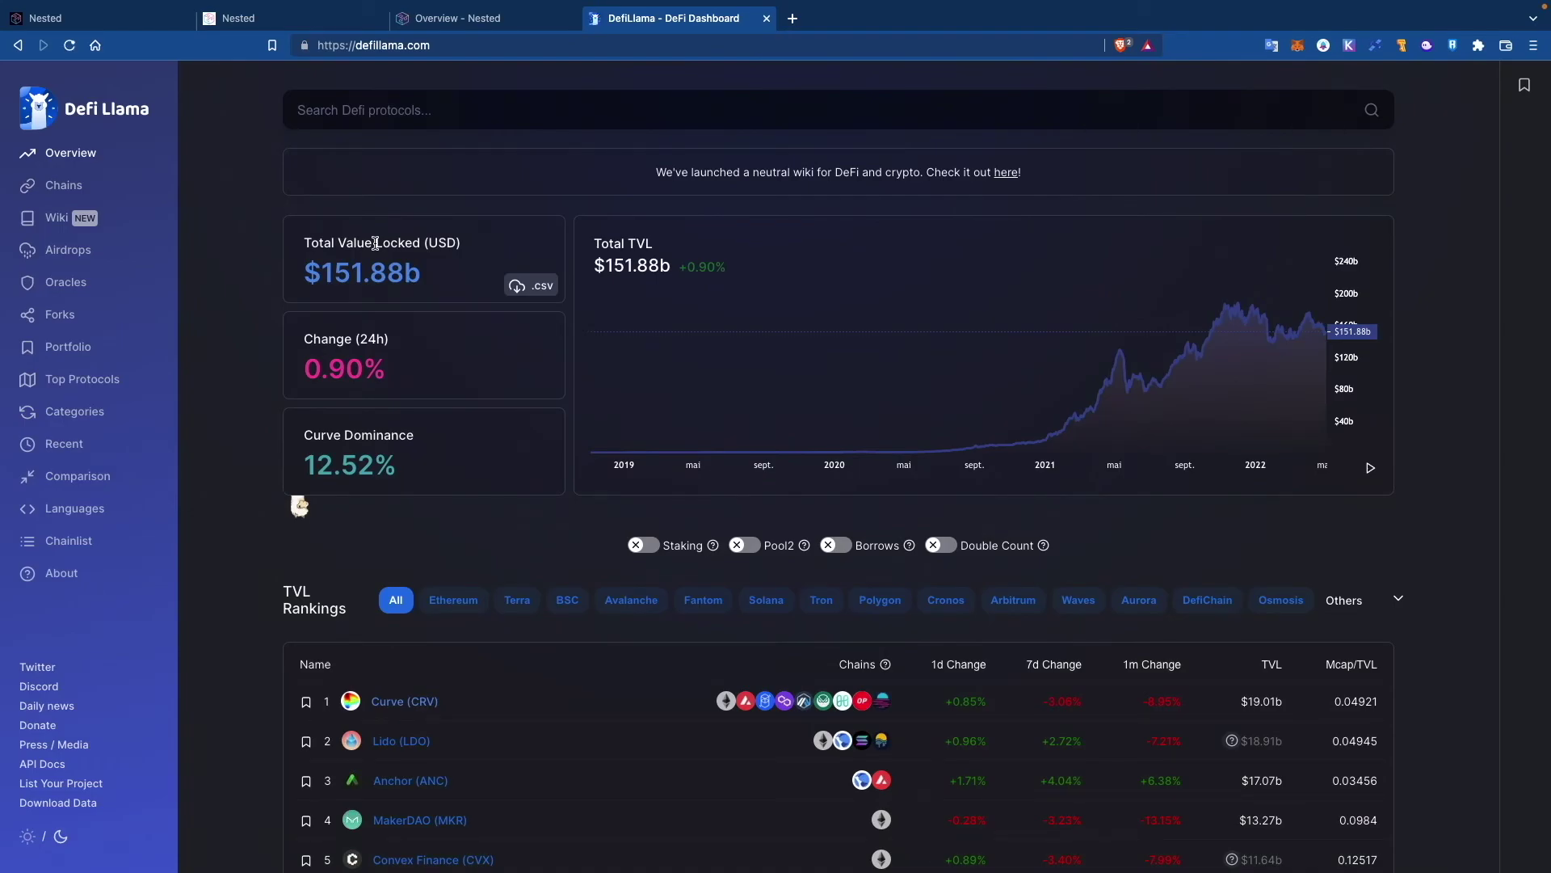
click(482, 113)
text(nested)
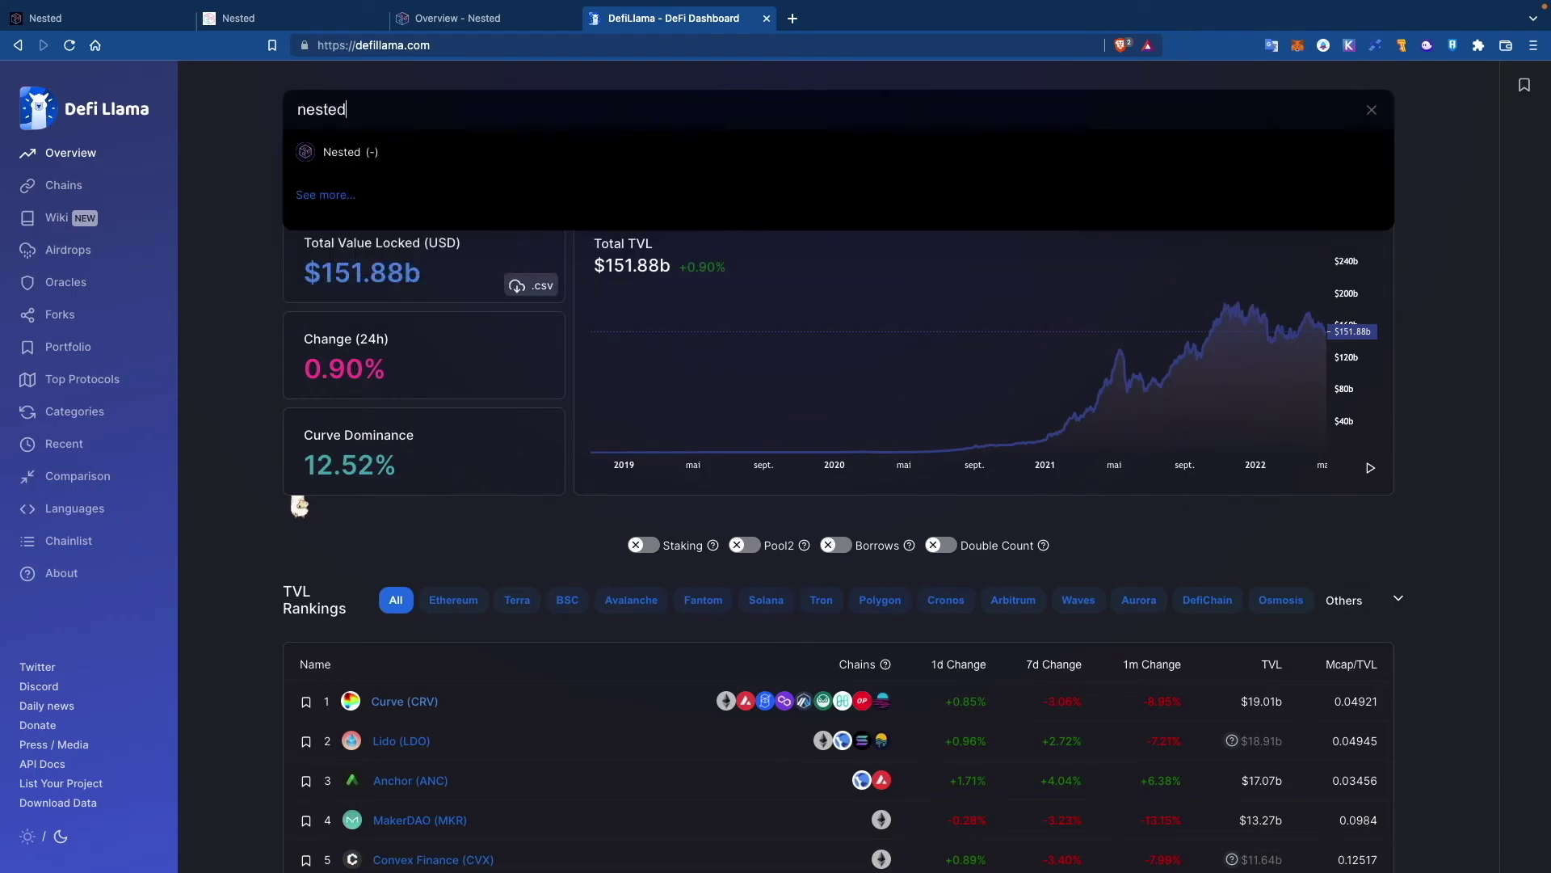
key(Escape)
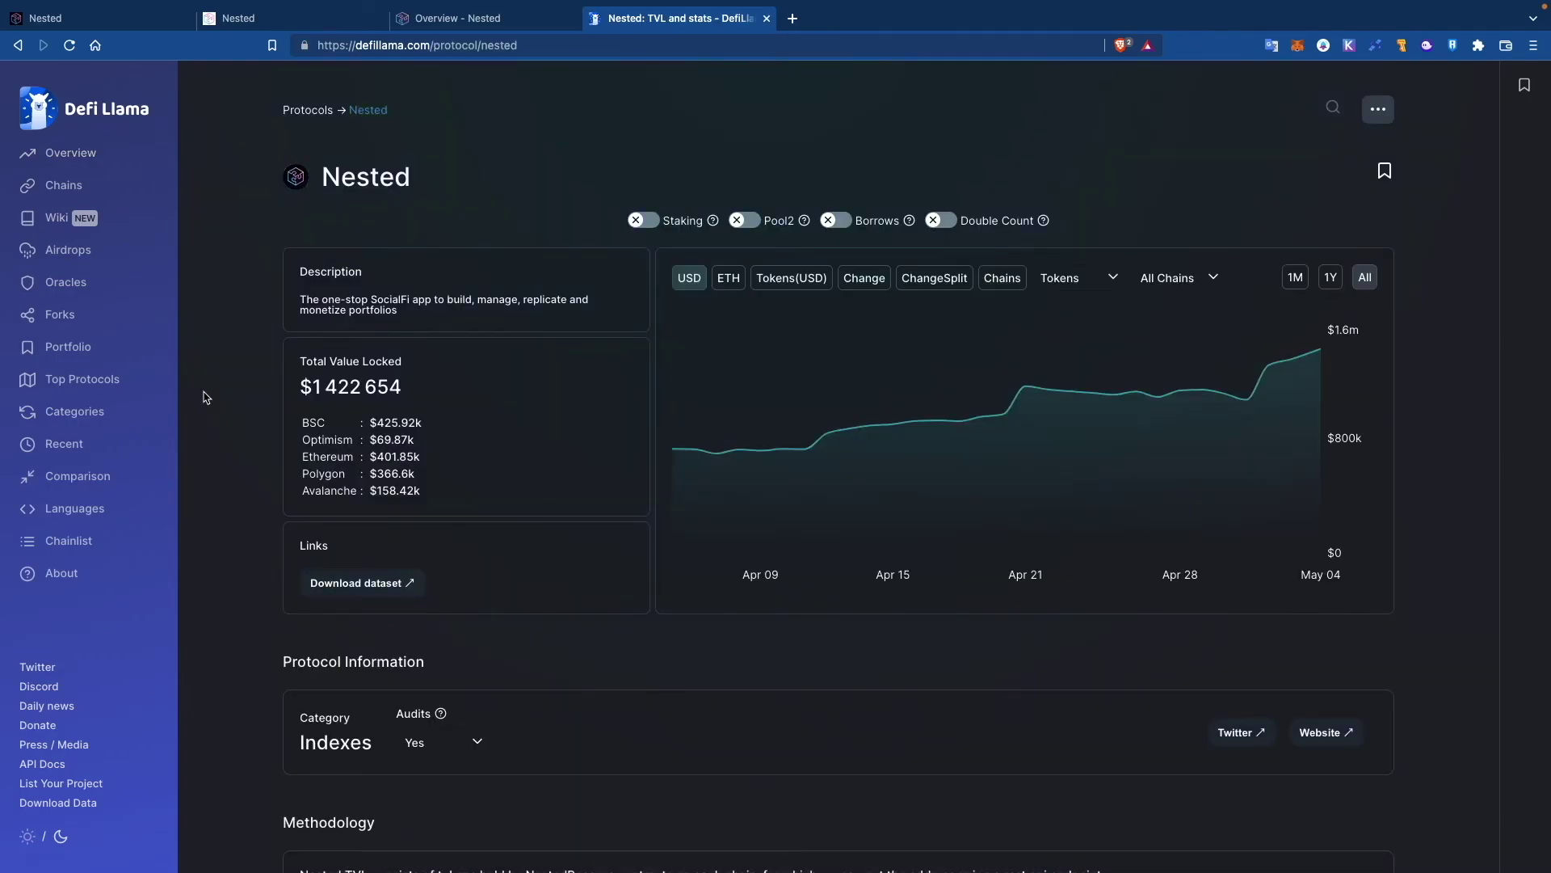
Step: Examine Nested's total value locked, its breakdown by chain, the history chart and the methodology
drag(322, 386, 295, 388)
click(295, 387)
scroll(263, 388, down, 3)
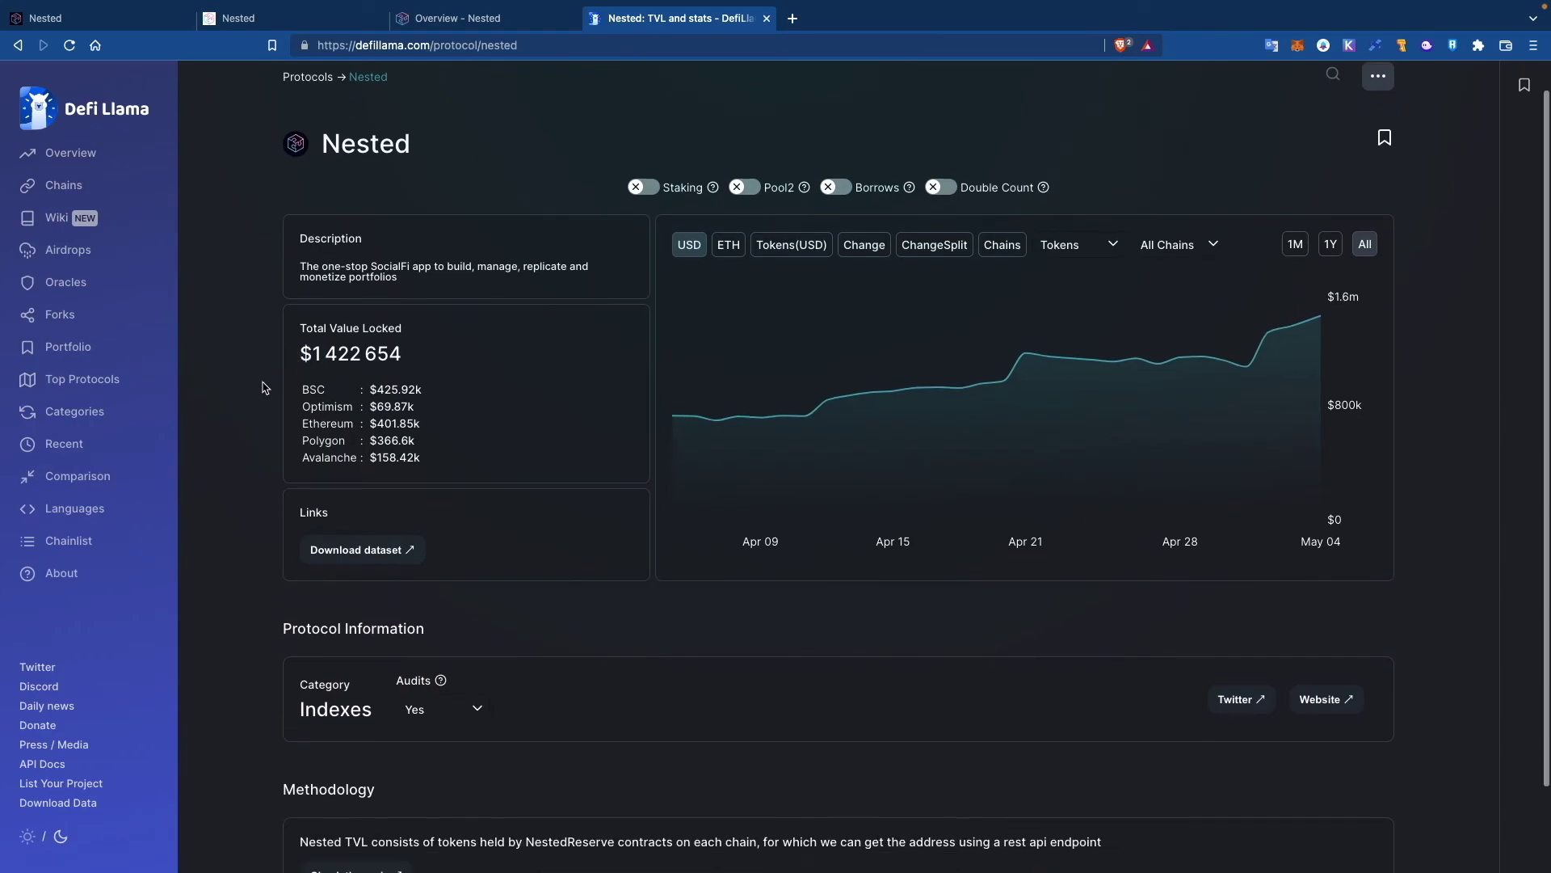
scroll(263, 388, up, 3)
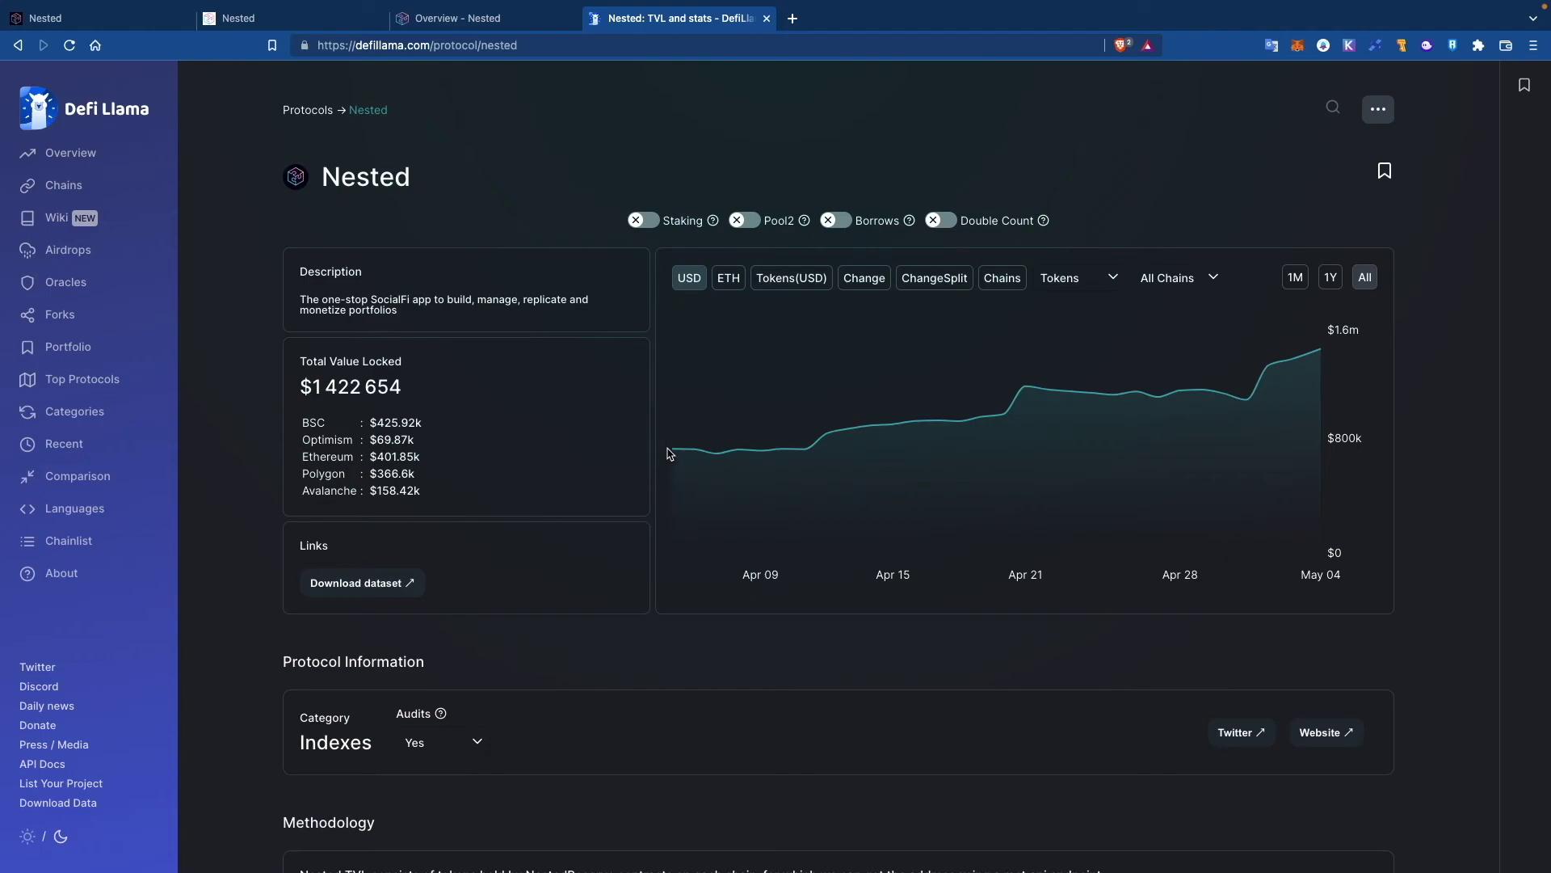
mouse_move(675, 446)
drag(319, 386, 349, 386)
click(426, 385)
scroll(426, 385, down, 2)
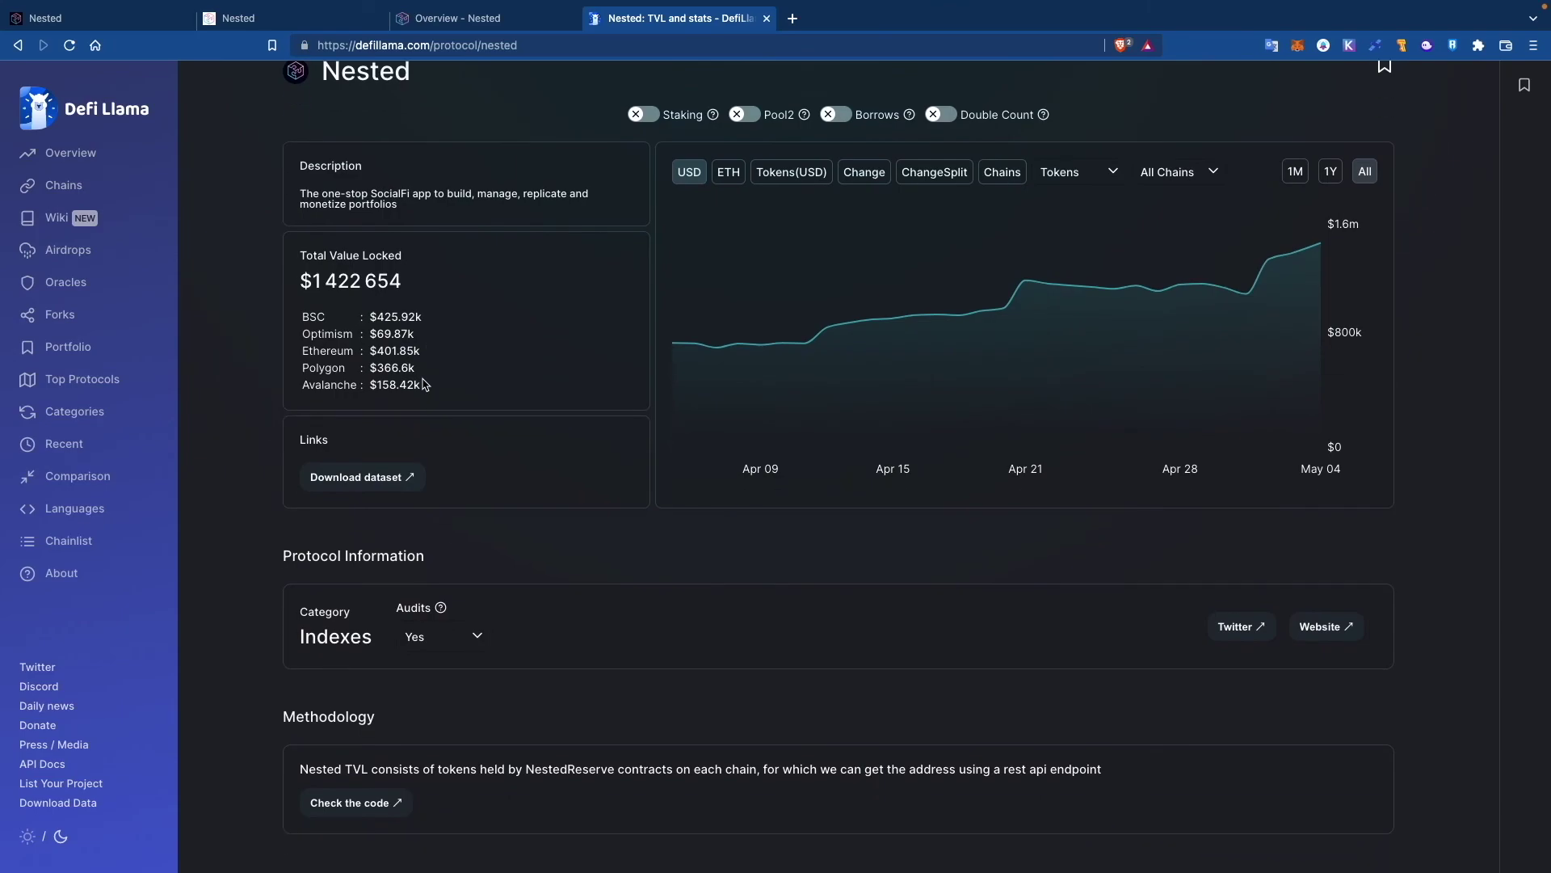
scroll(425, 384, up, 2)
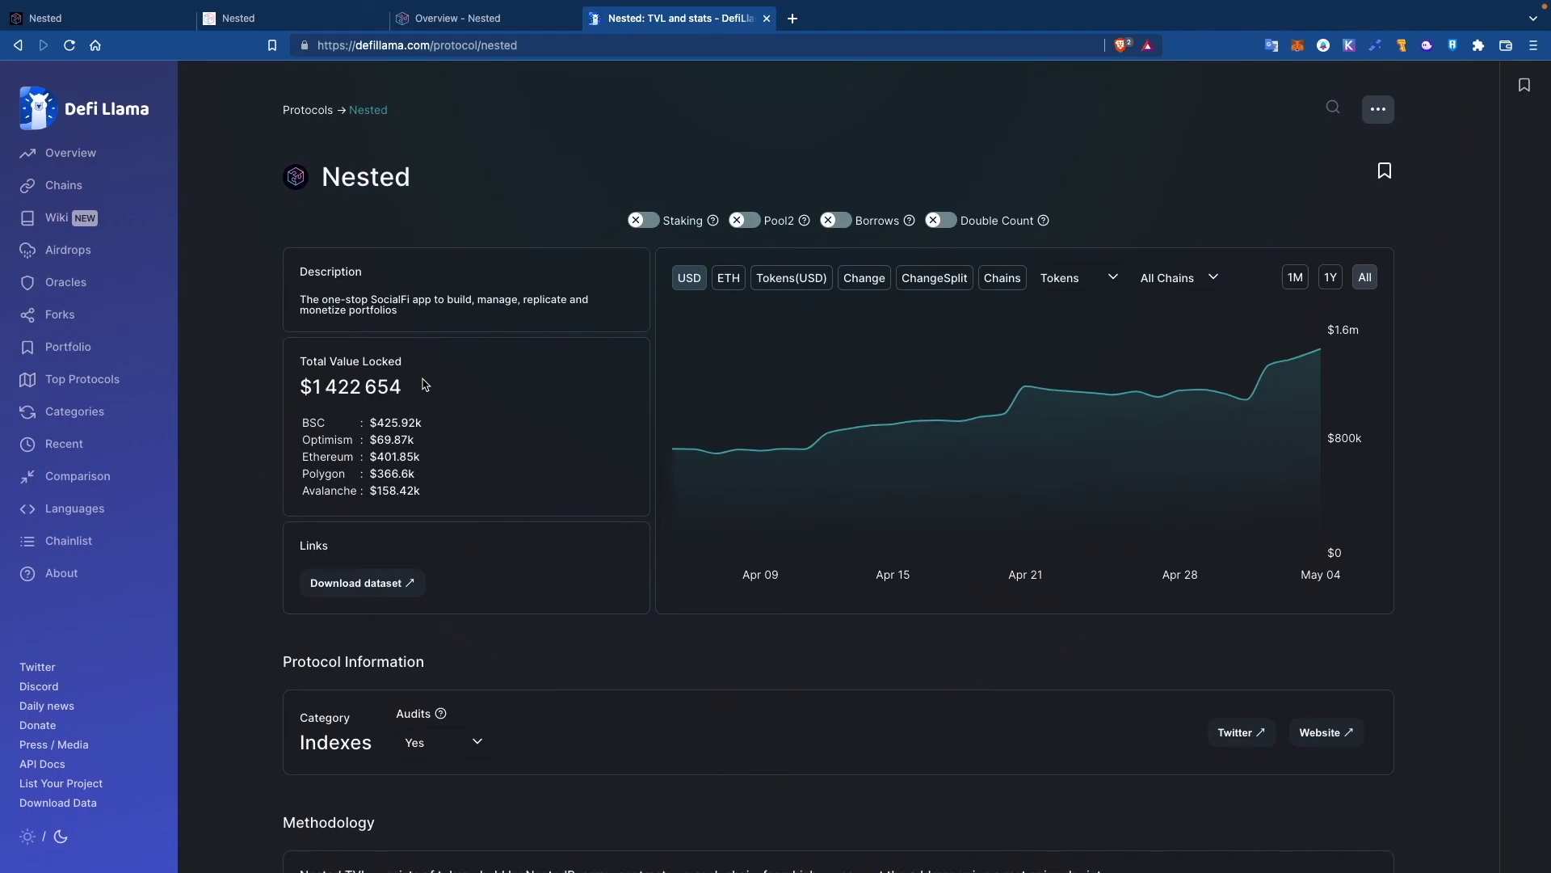
Step: Expand the audits entry in Nested's protocol information and open the GitHub audits link
scroll(426, 385, down, 3)
click(477, 611)
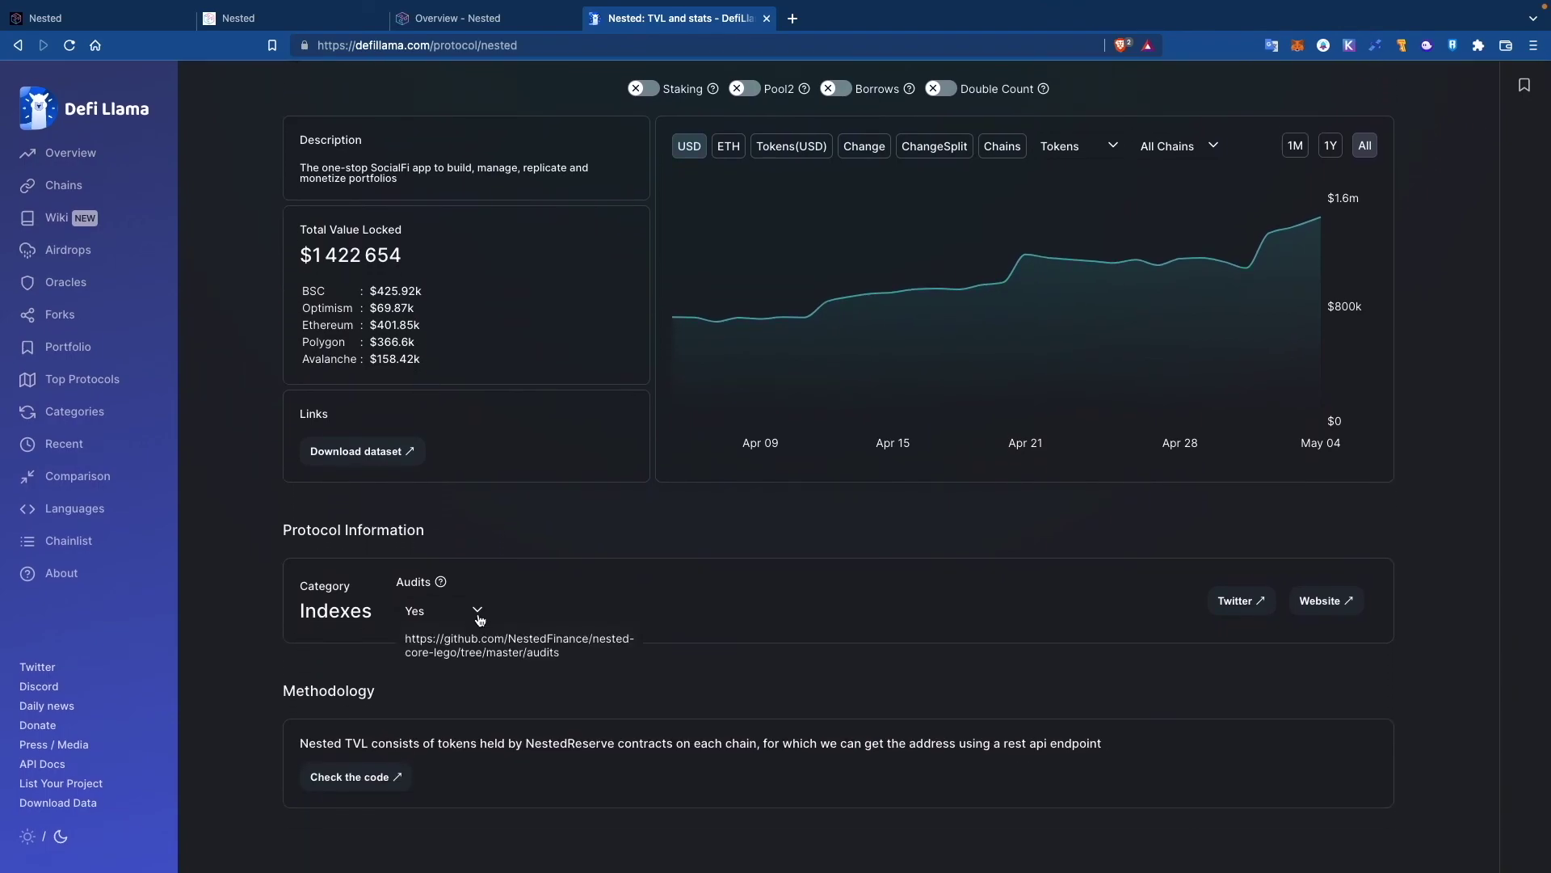
click(475, 652)
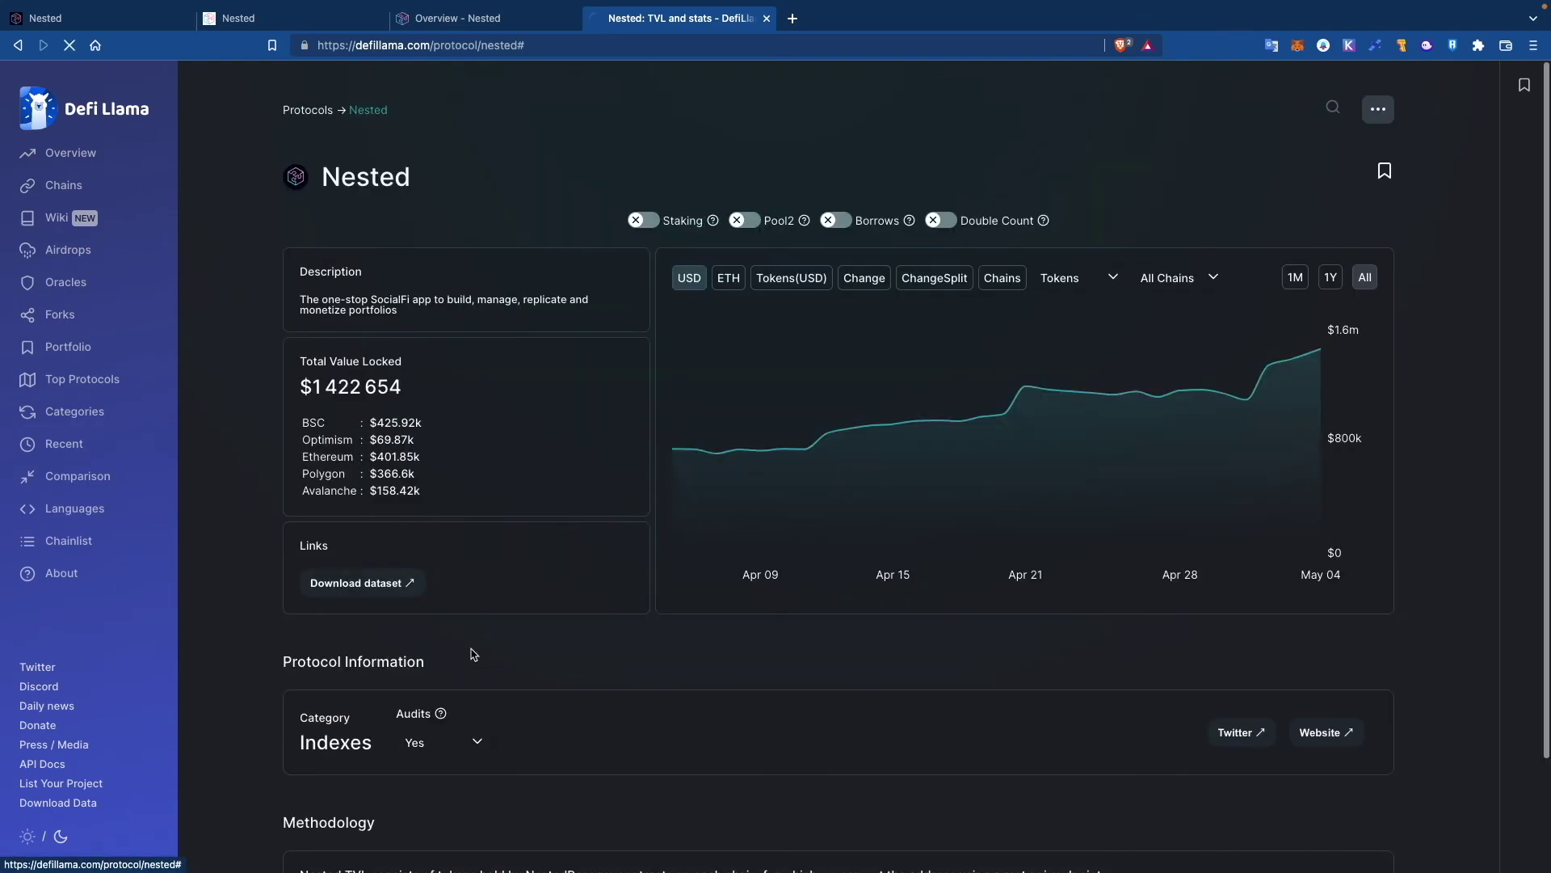